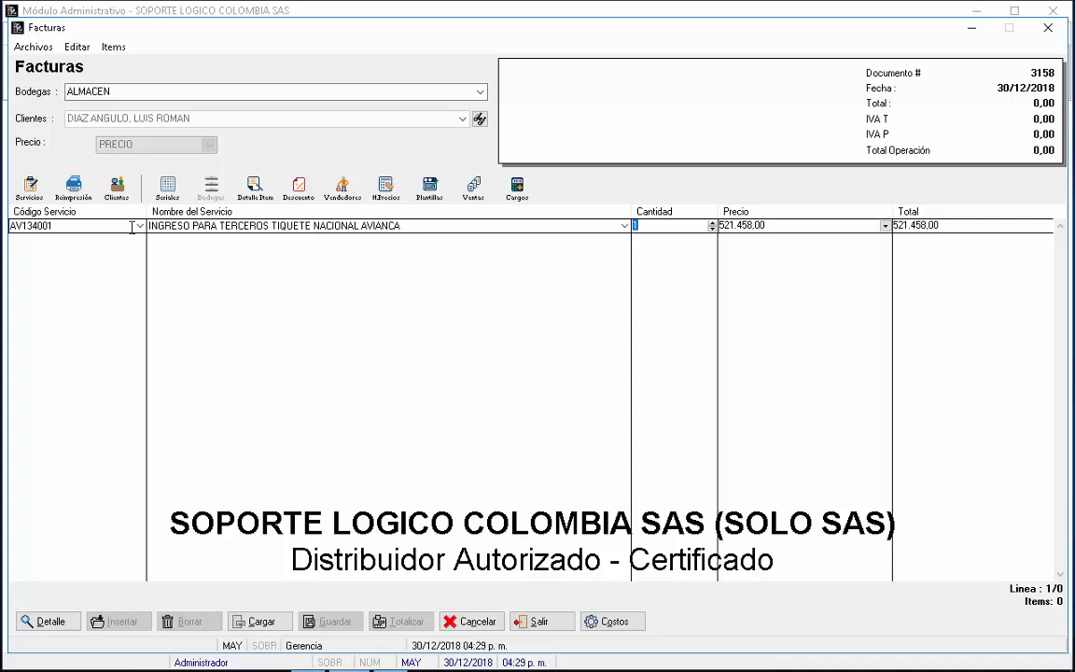
key("Return")
key("Return")
key("Return")
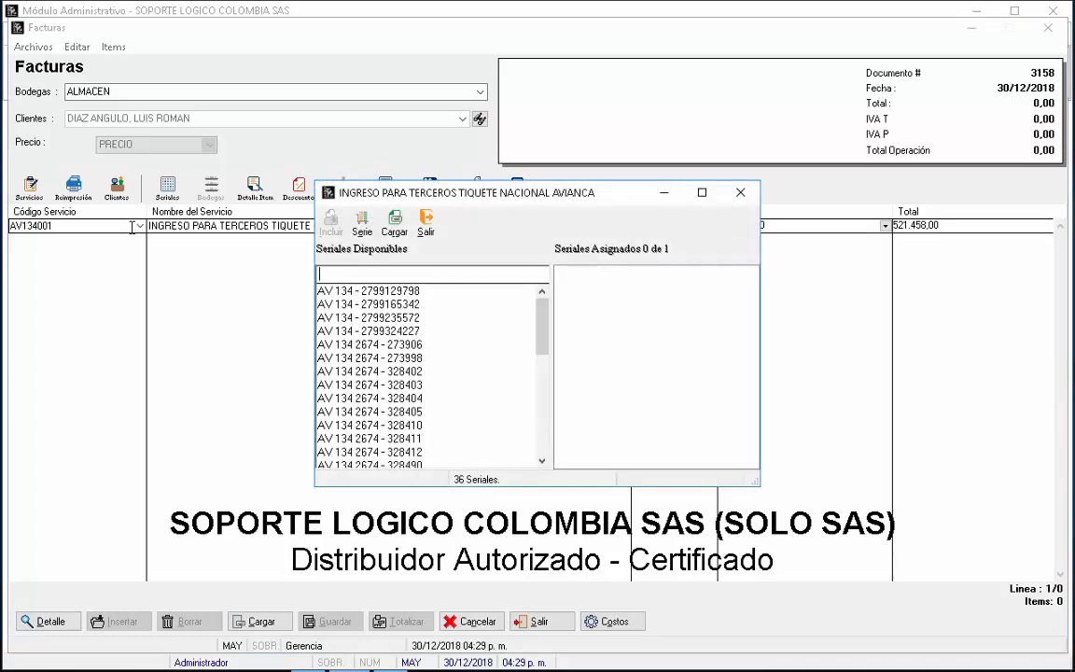
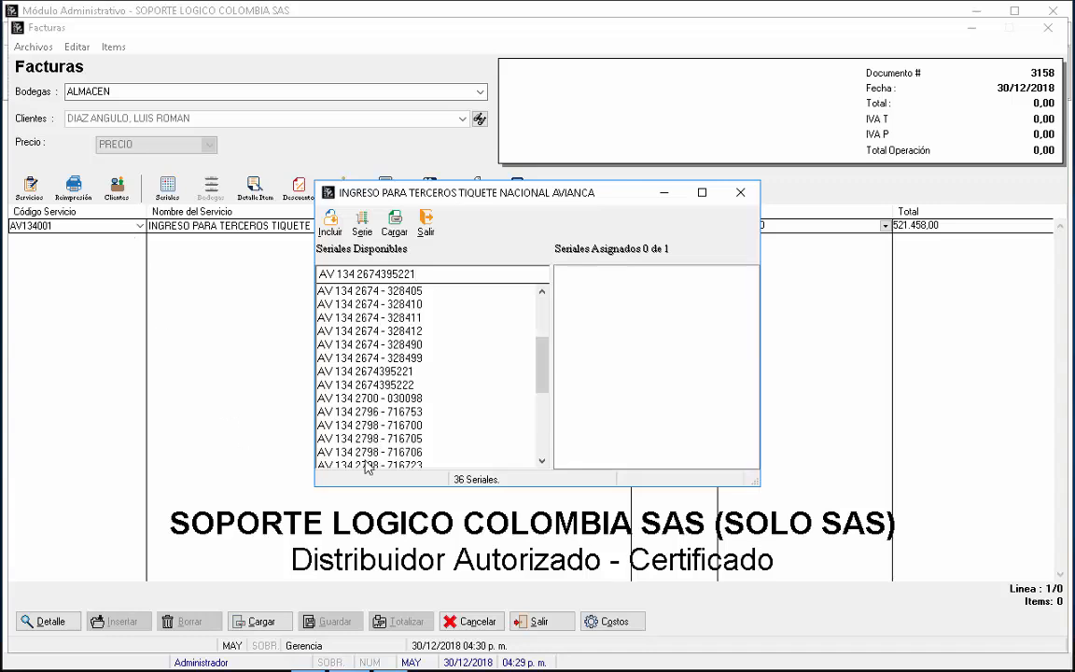
left_click(355, 372)
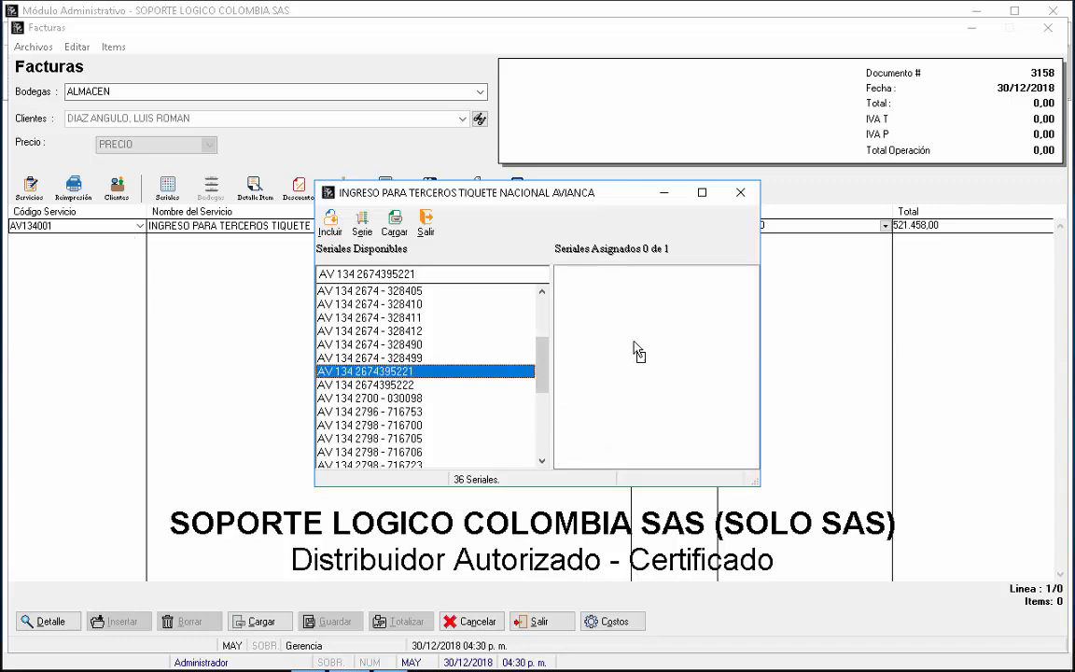
left_click_drag(637, 352, 643, 333)
left_click(461, 224)
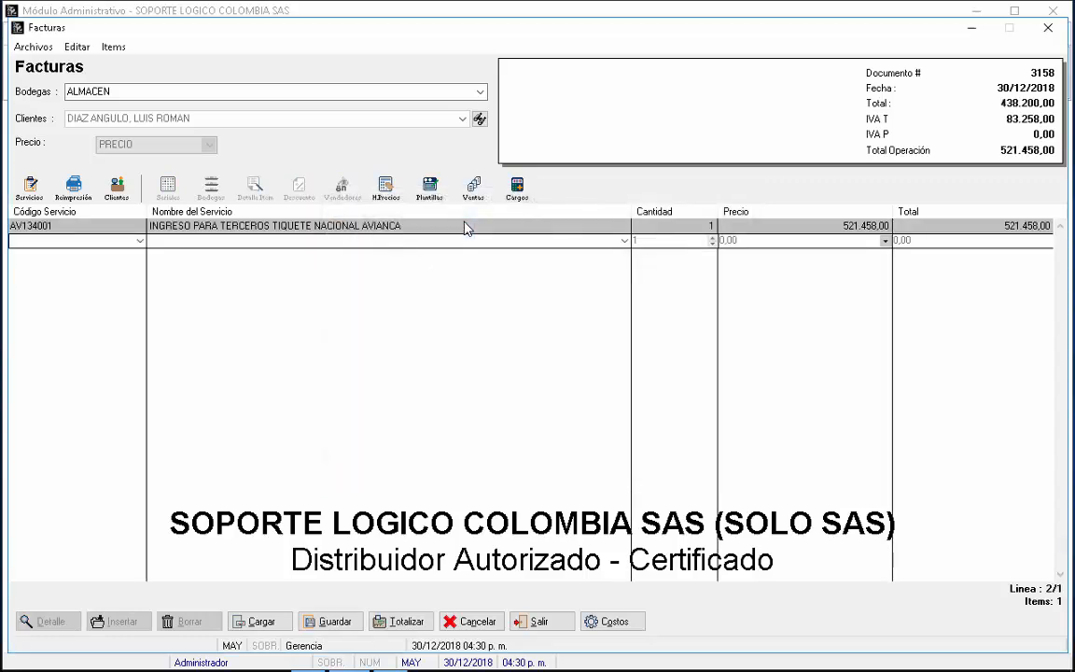
left_click(746, 230)
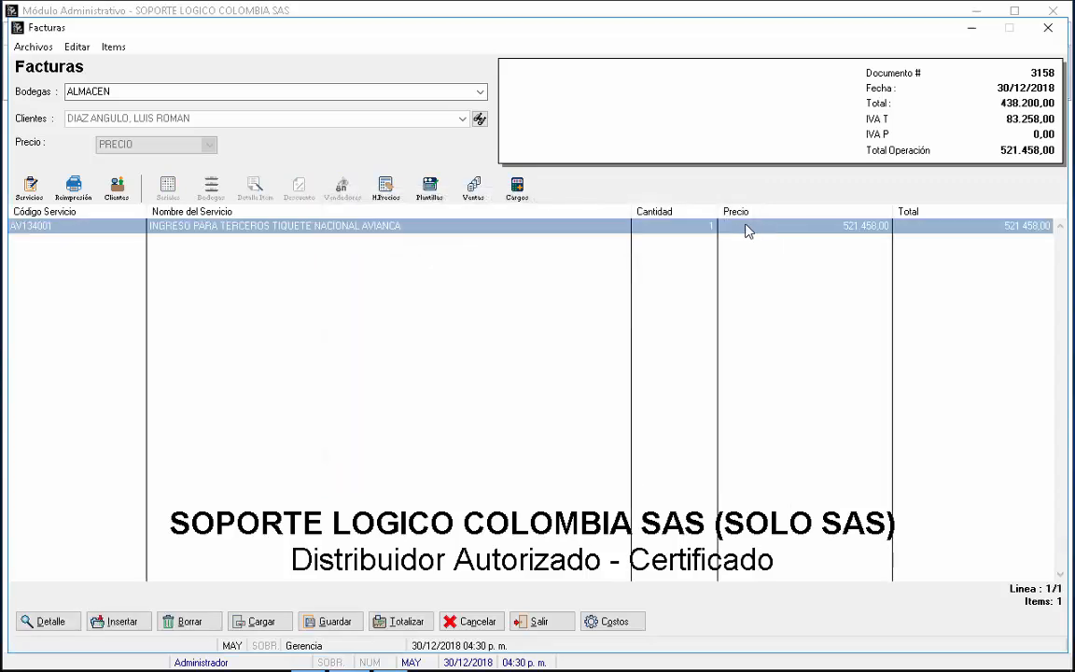
Step: Give the ticket line the detail 'BOG CUC PAX' followed by the passenger's name
left_click(709, 230)
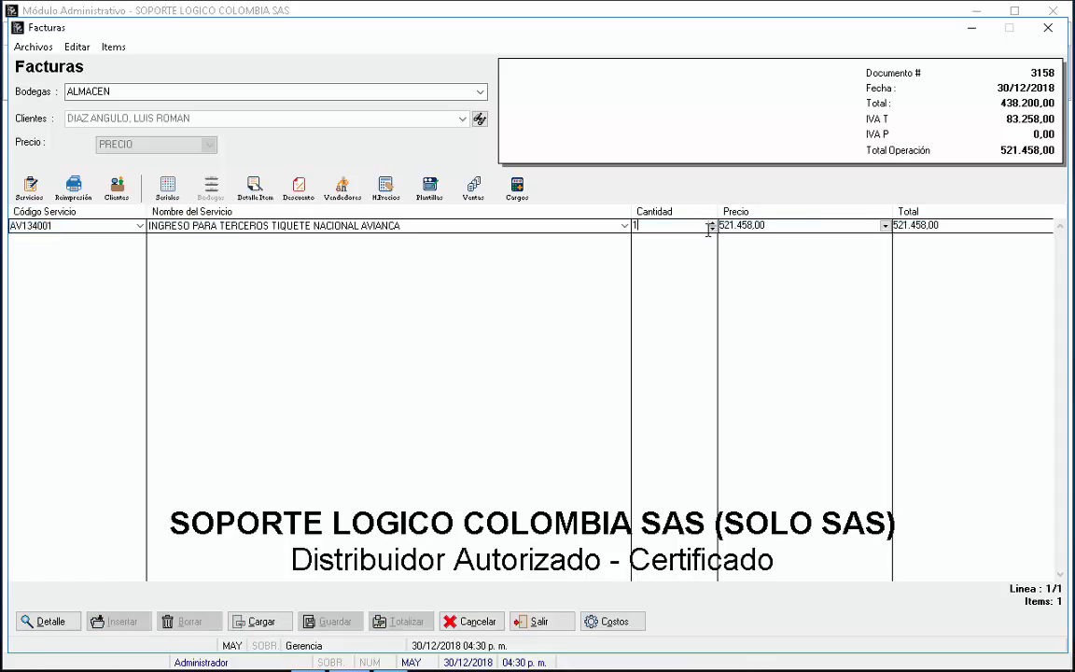
left_click(735, 230)
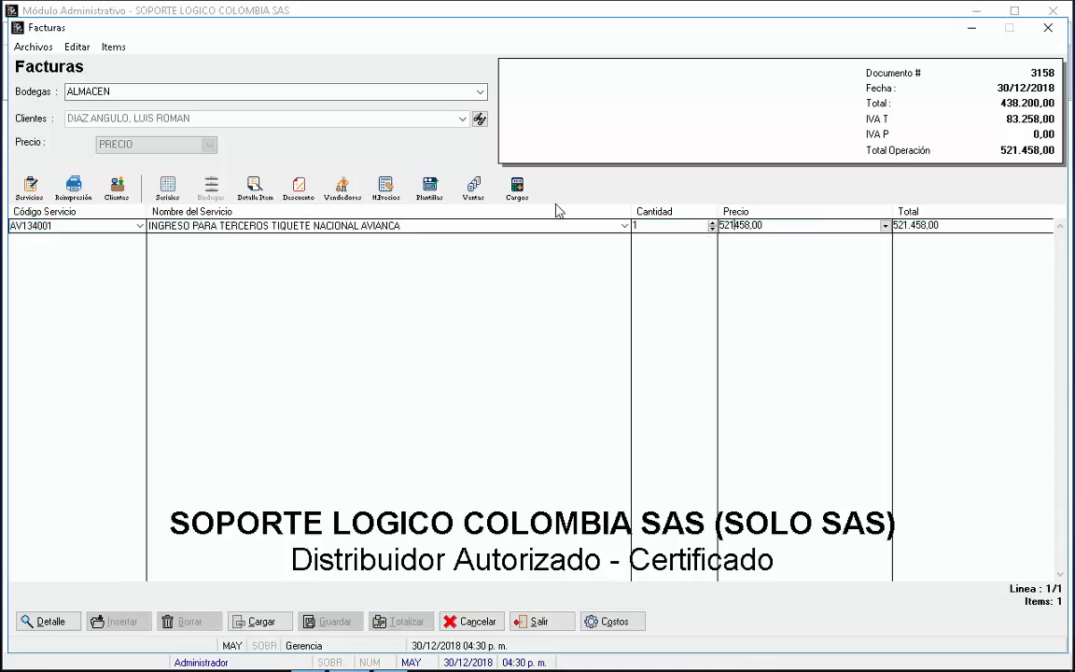
left_click(255, 191)
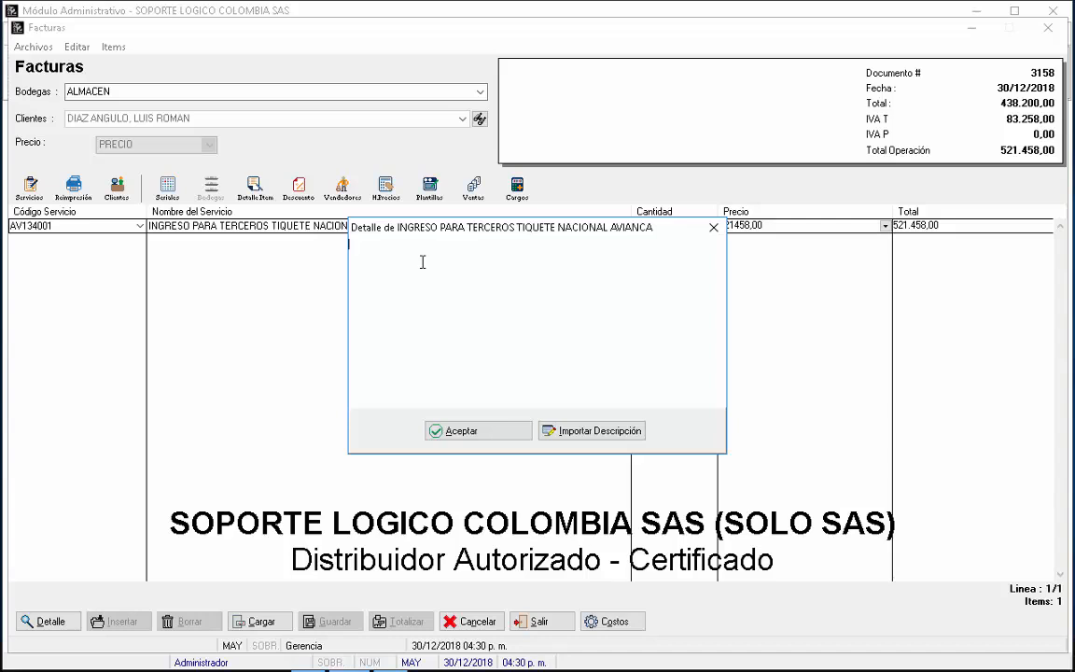
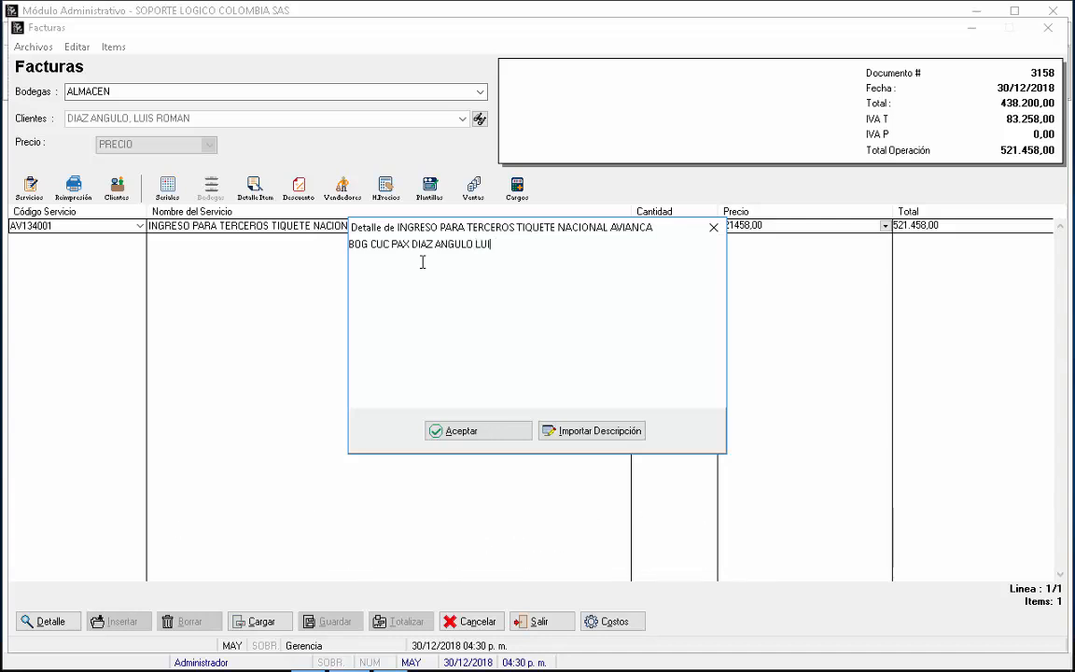
left_click(460, 434)
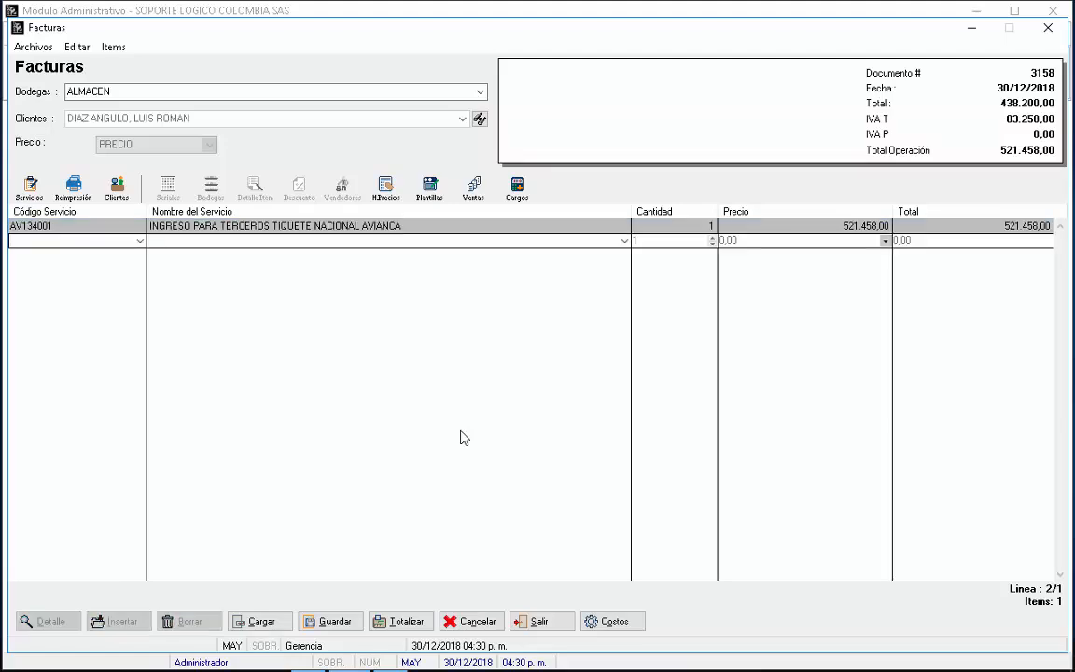
Step: Add the AV134003 Avianca airport tax line priced at 15.800,00
type("AV")
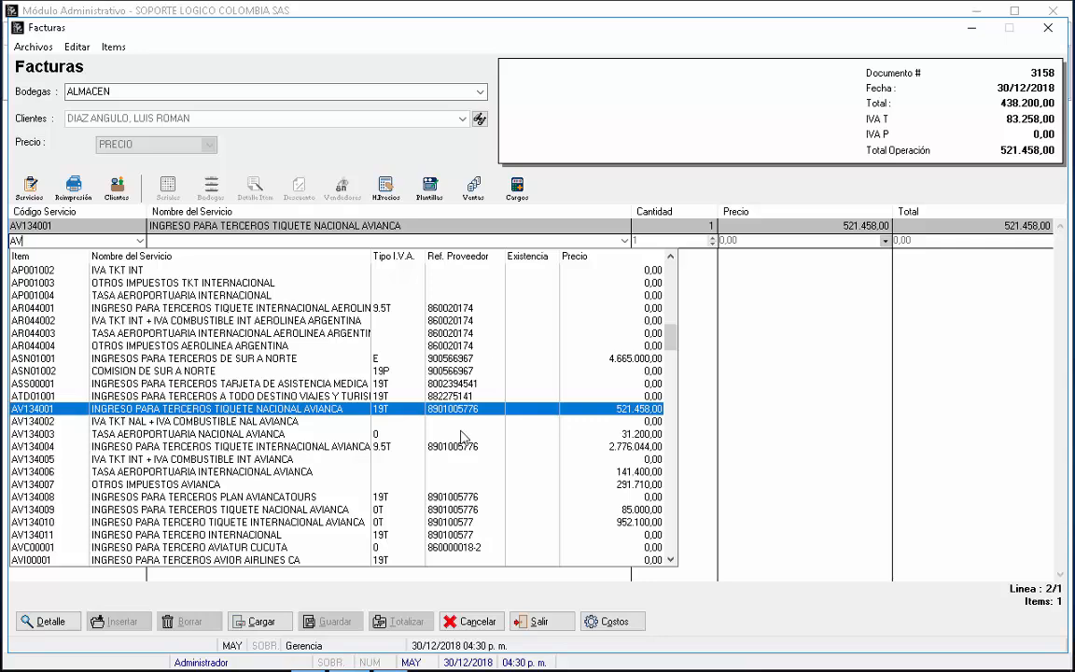
key("Down")
key("Down")
key("Return")
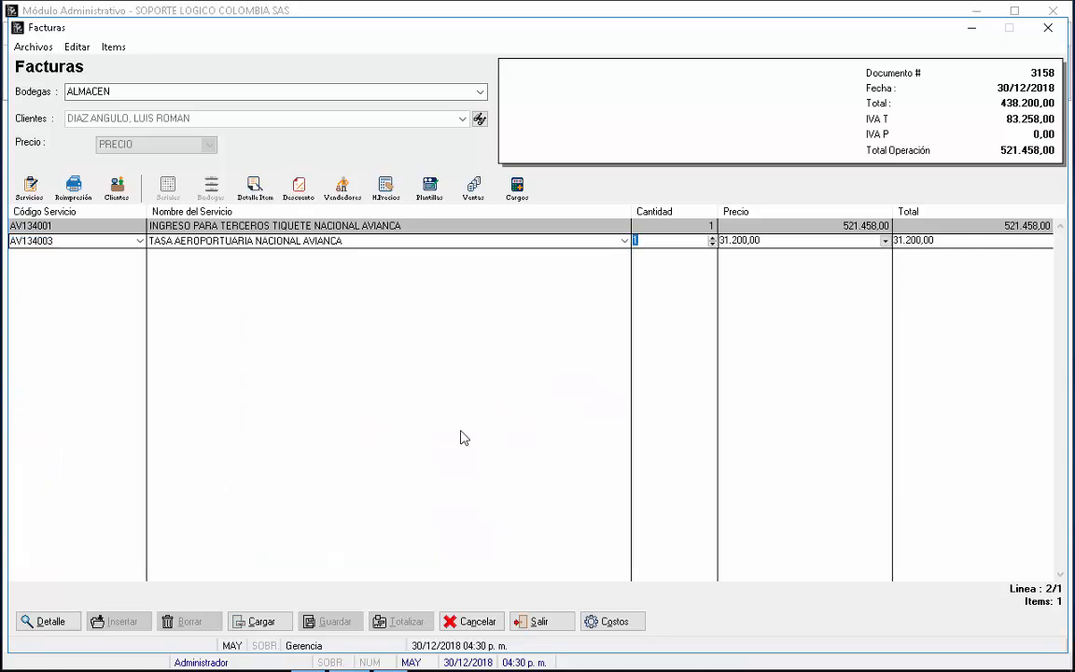
key("Return")
type("15.800")
key("Return")
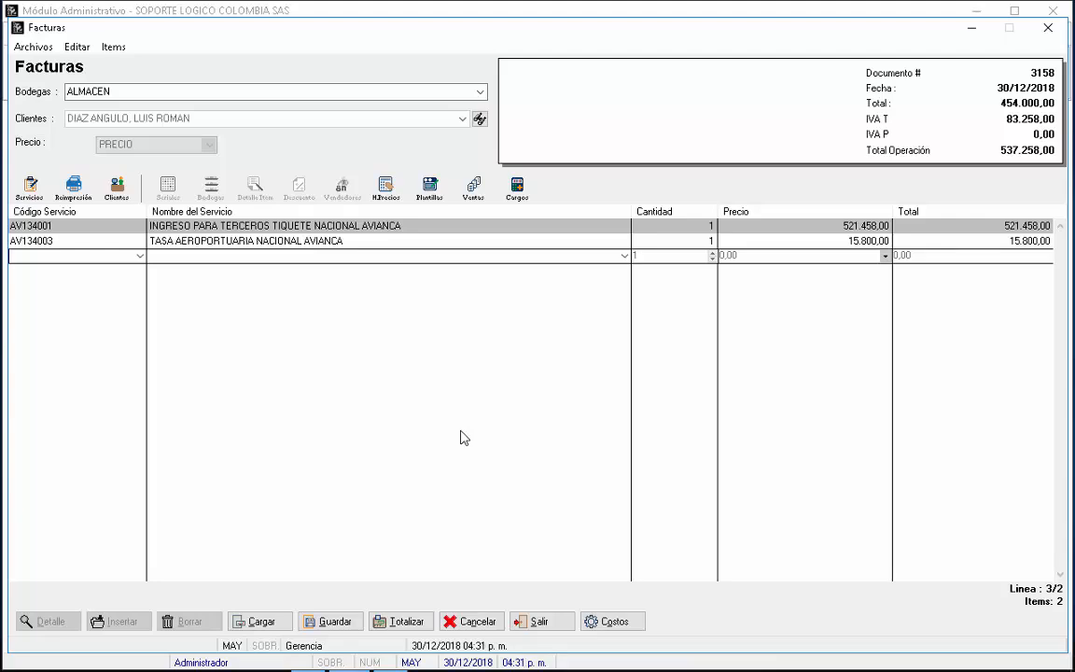
Step: Add the 99000003 FEE EMISION AGENCIA line priced at 7.400,00
type("99")
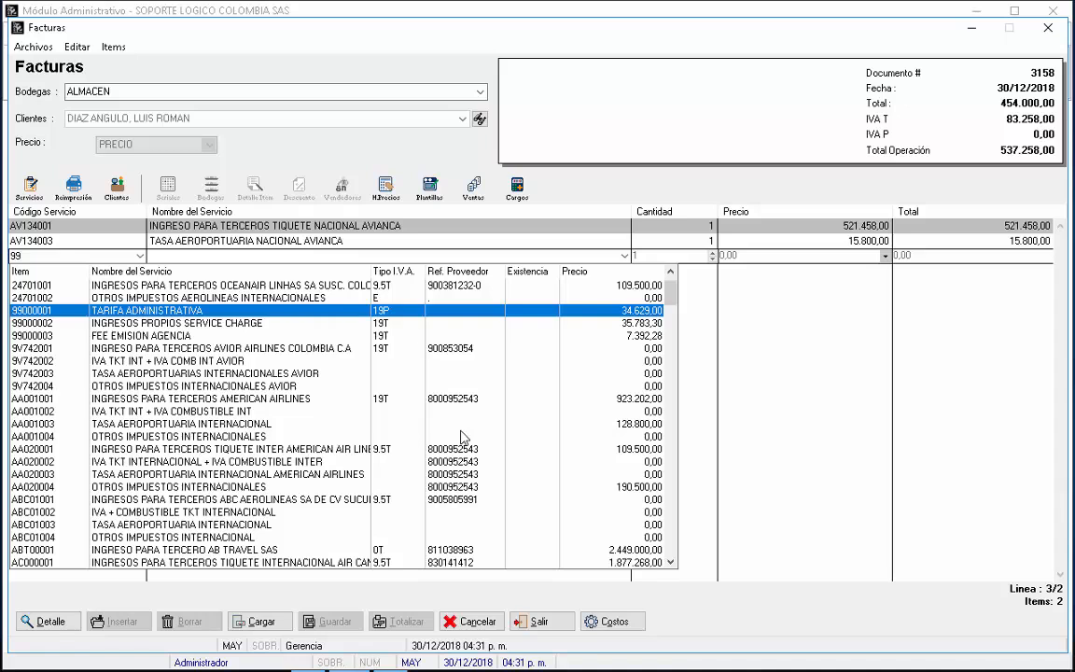
key("Down")
key("Down")
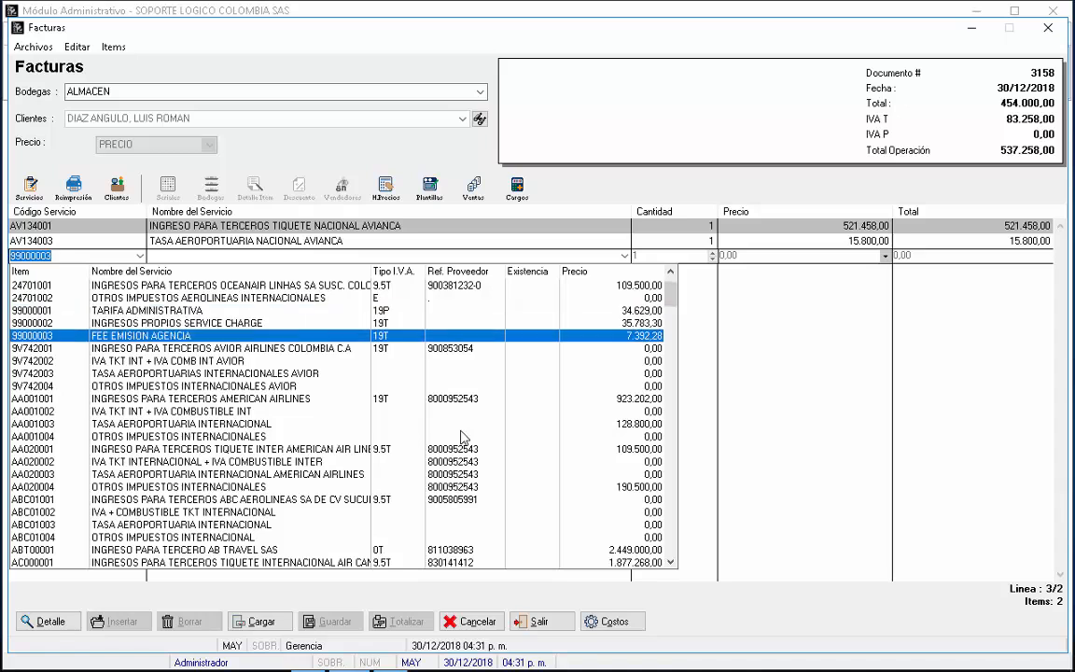
key("Return")
key("Return")
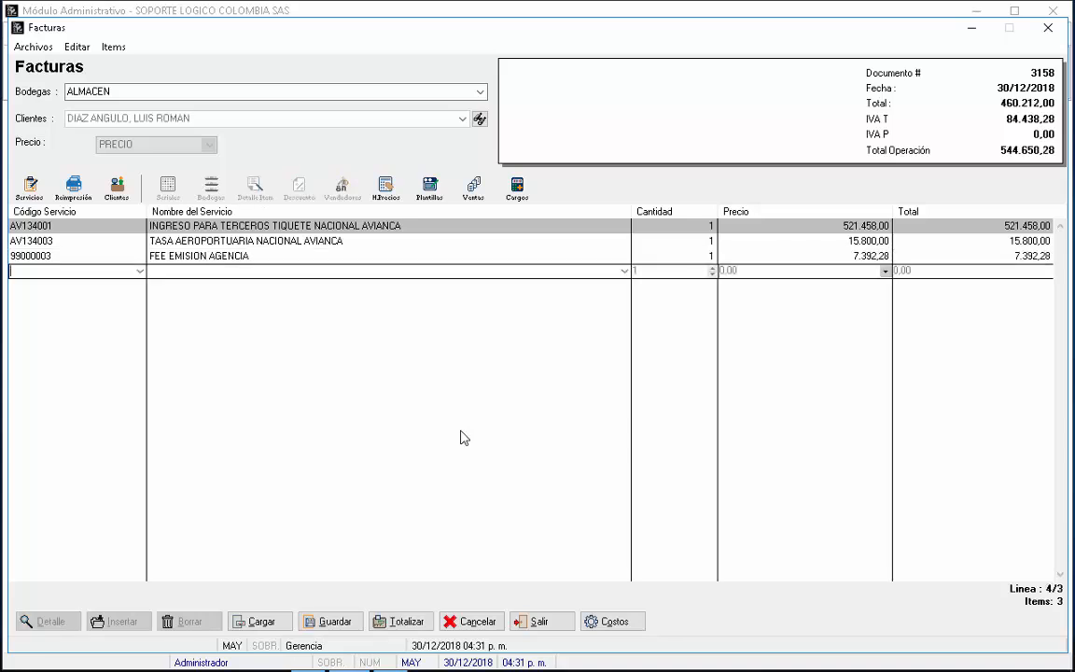
key("Up")
key("Return")
key("Return")
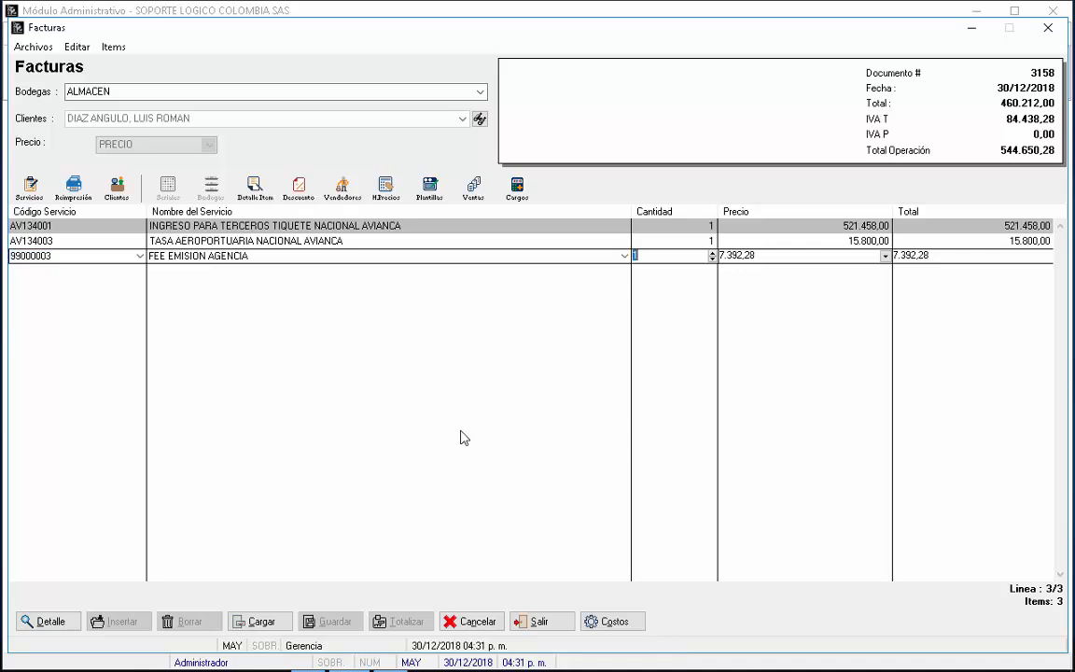
key("Return")
type("7400")
key("Return")
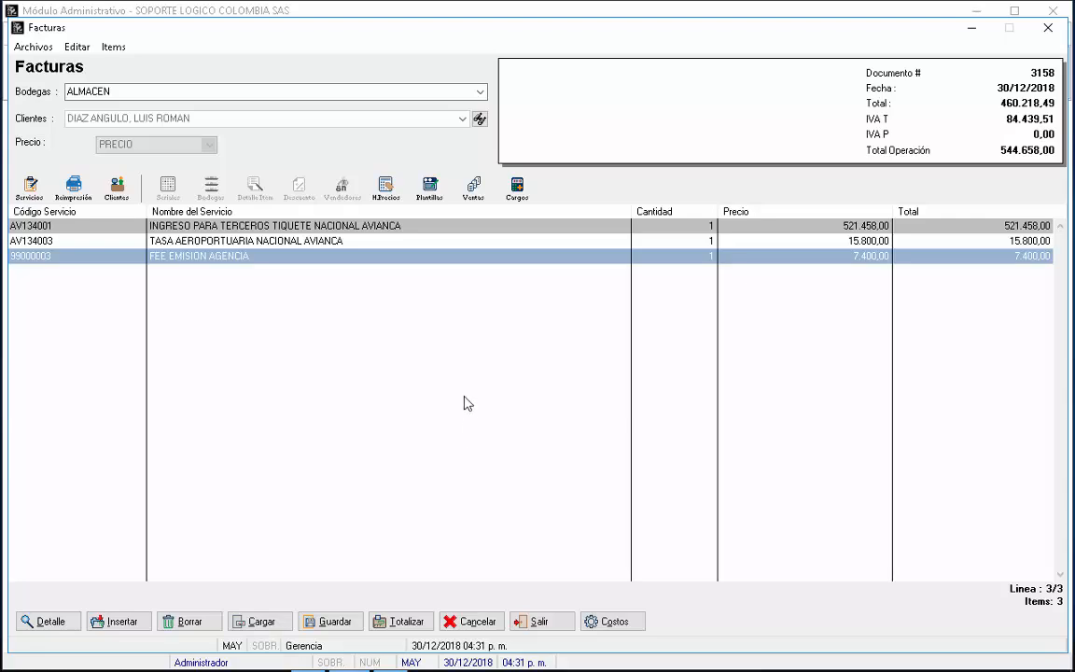
Step: Open the invoice totals form, dismiss the establishment warning, and classify it as Venta Crédito
left_click(412, 623)
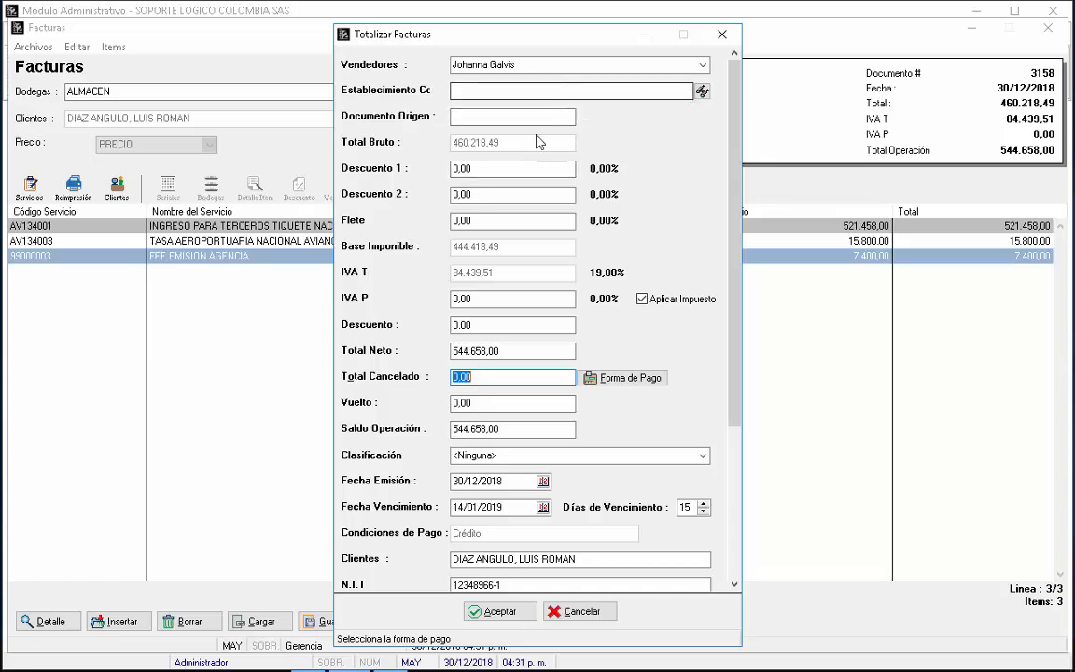
left_click(702, 92)
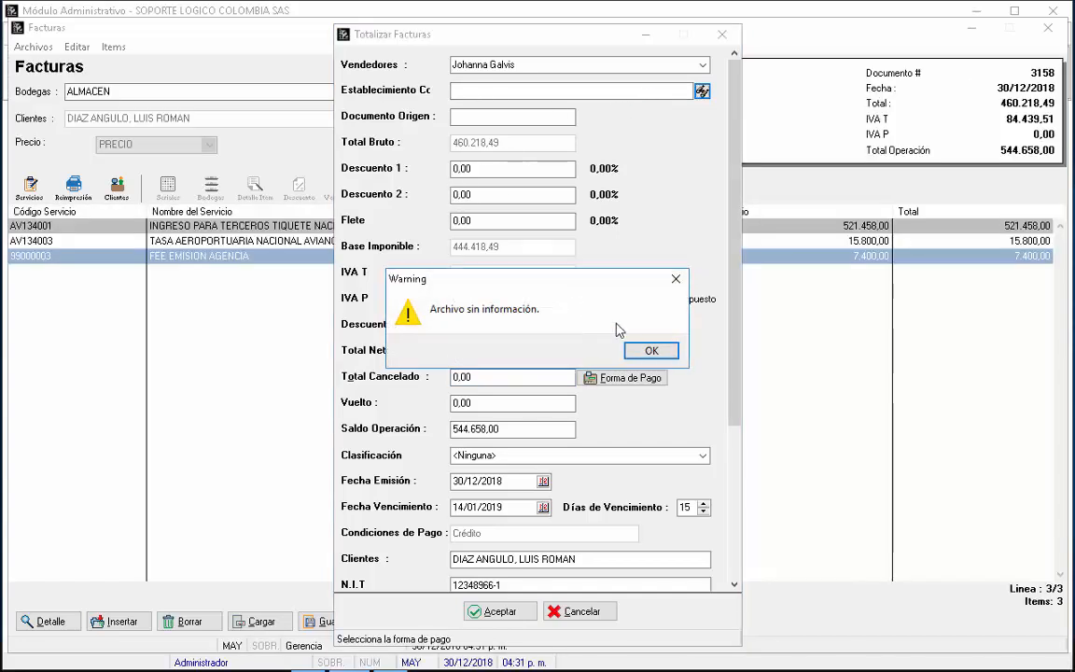
left_click(649, 350)
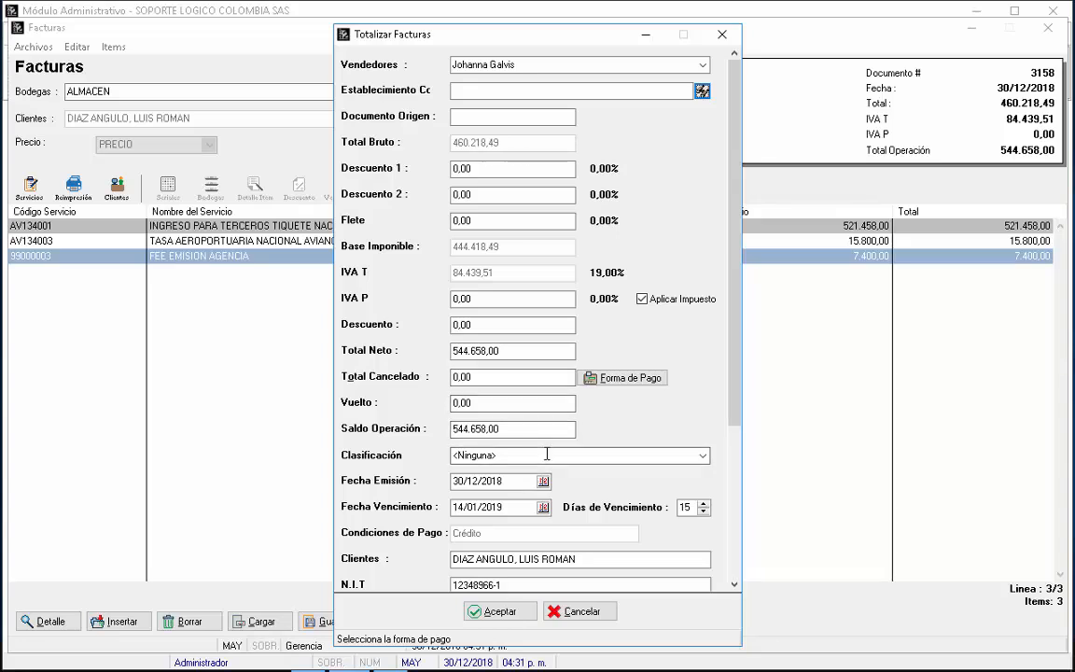
left_click(579, 451)
type("V")
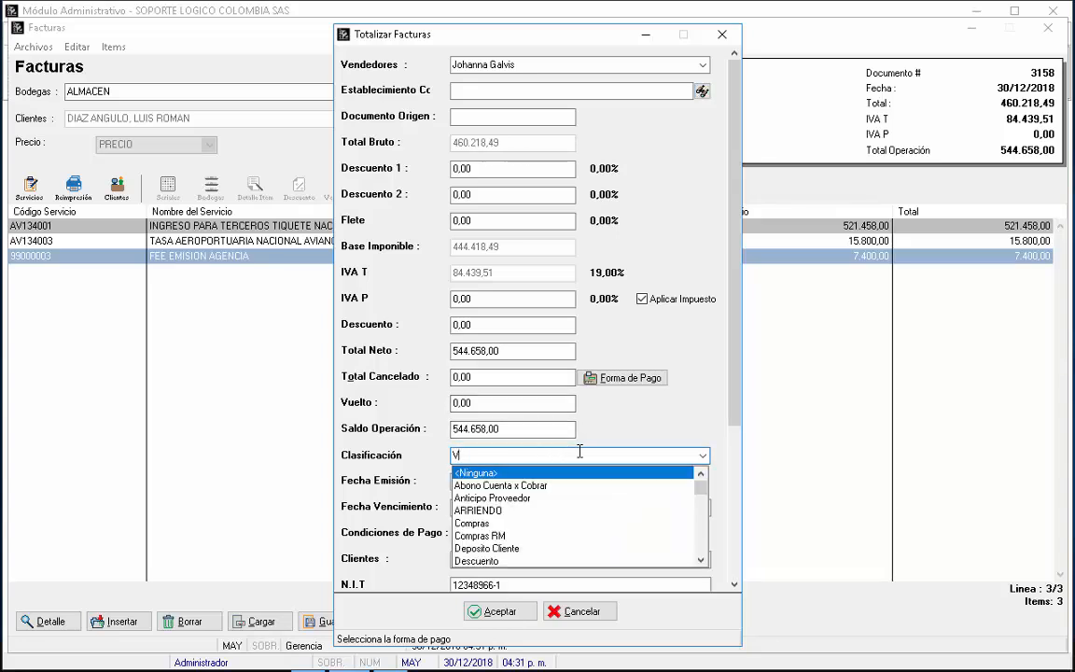
type("enta Crédito")
key("Return")
key("Return")
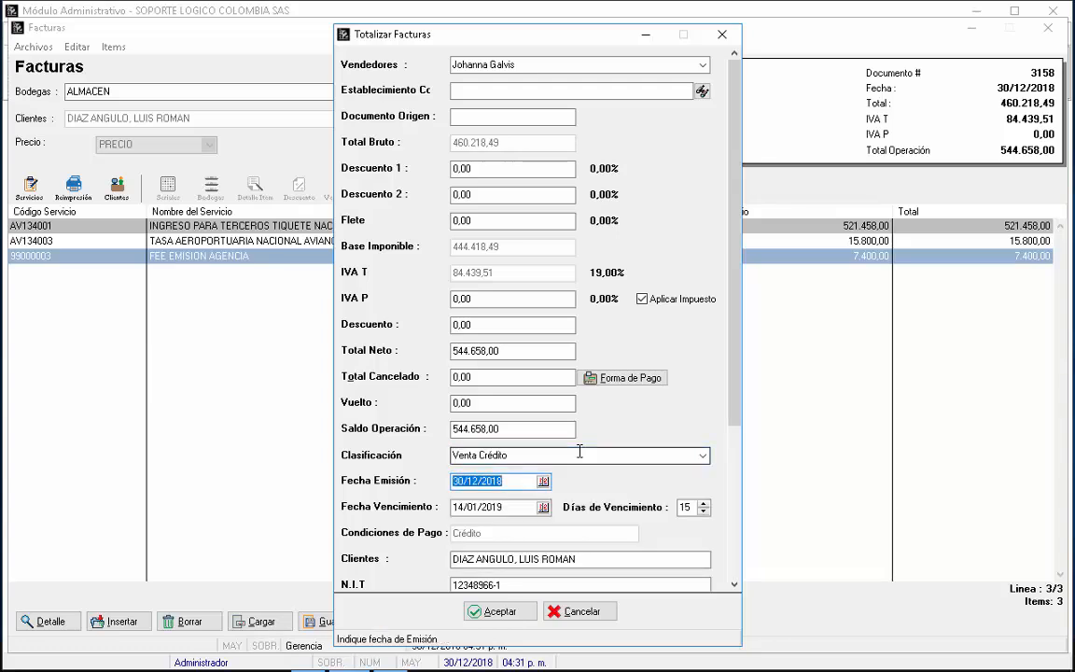
Step: Set the issue date to 21/12/2018 with 8 days until due (29/12/2018)
type("21")
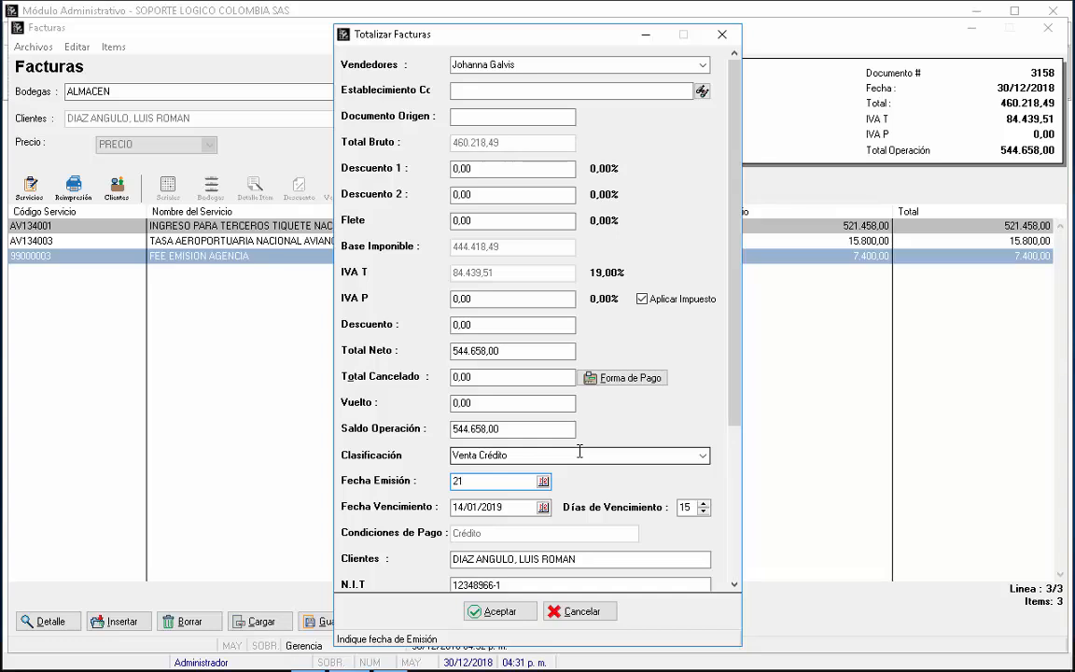
type("/12")
key("Return")
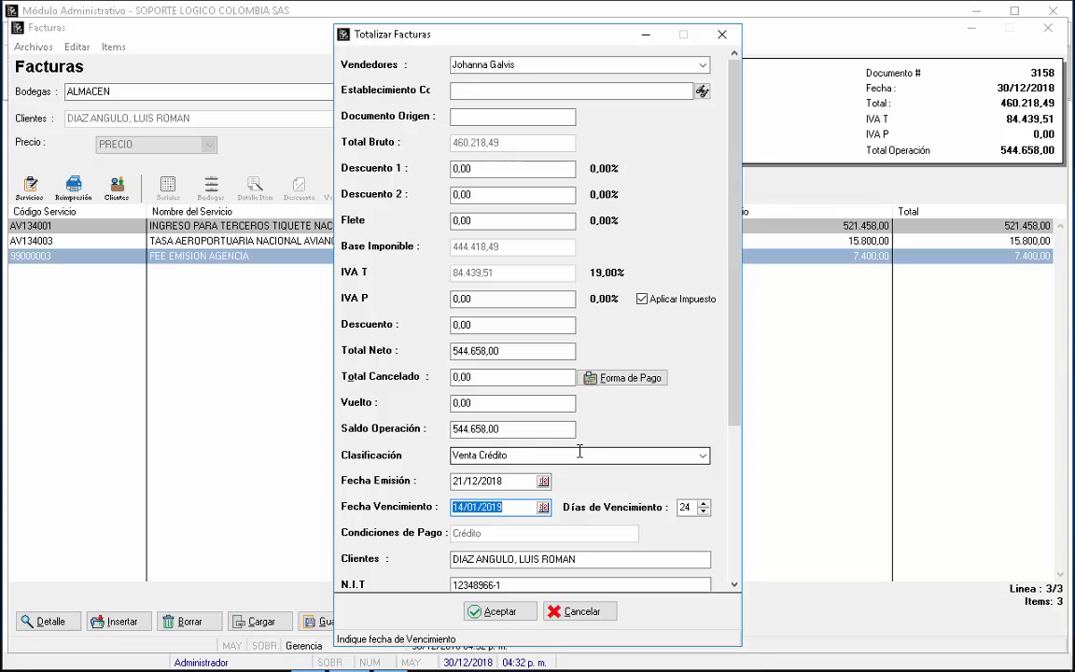
key("Return")
type("8")
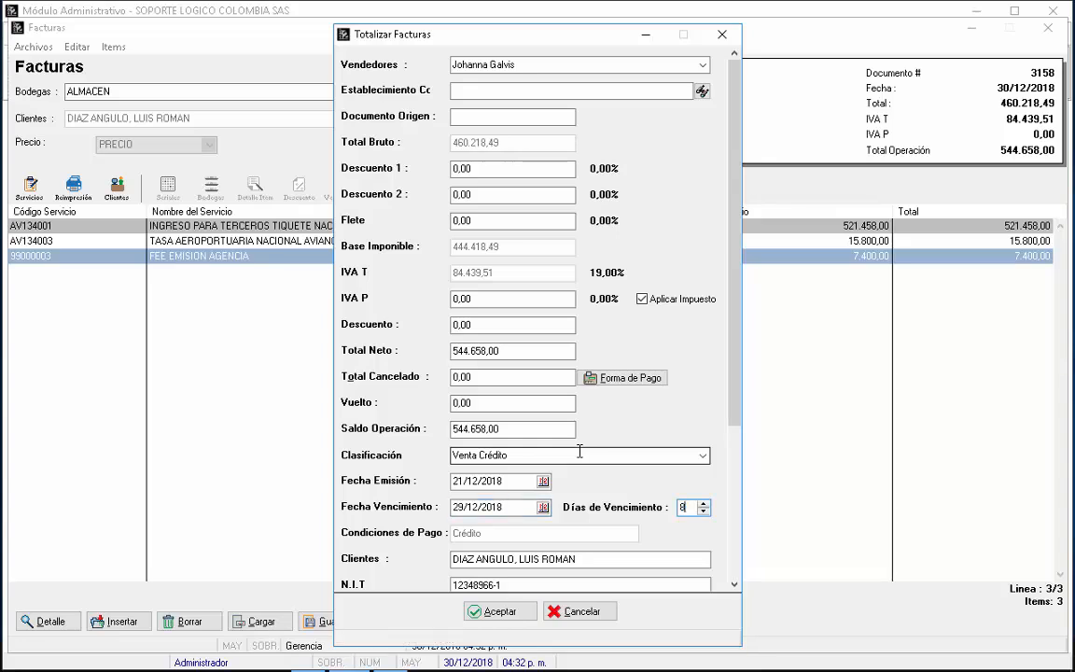
key("Return")
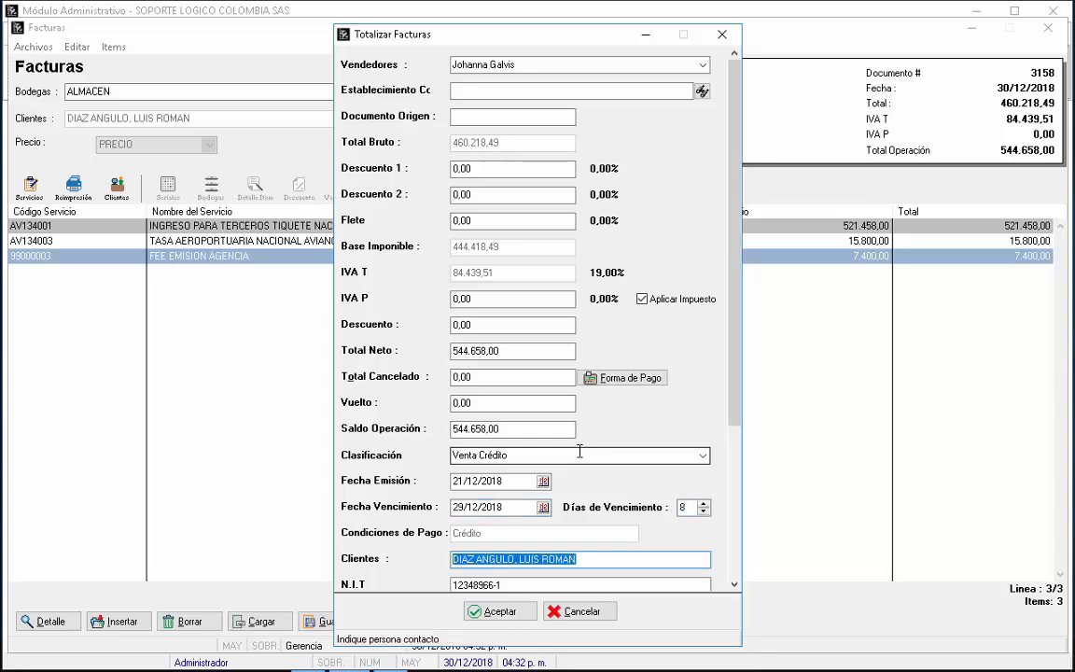
Step: Enter FECHA SALIDA 21/12/2018 and FECHA REGRESO 28/12/2018 in the comment and accept the totals
left_click_drag(735, 328, 738, 500)
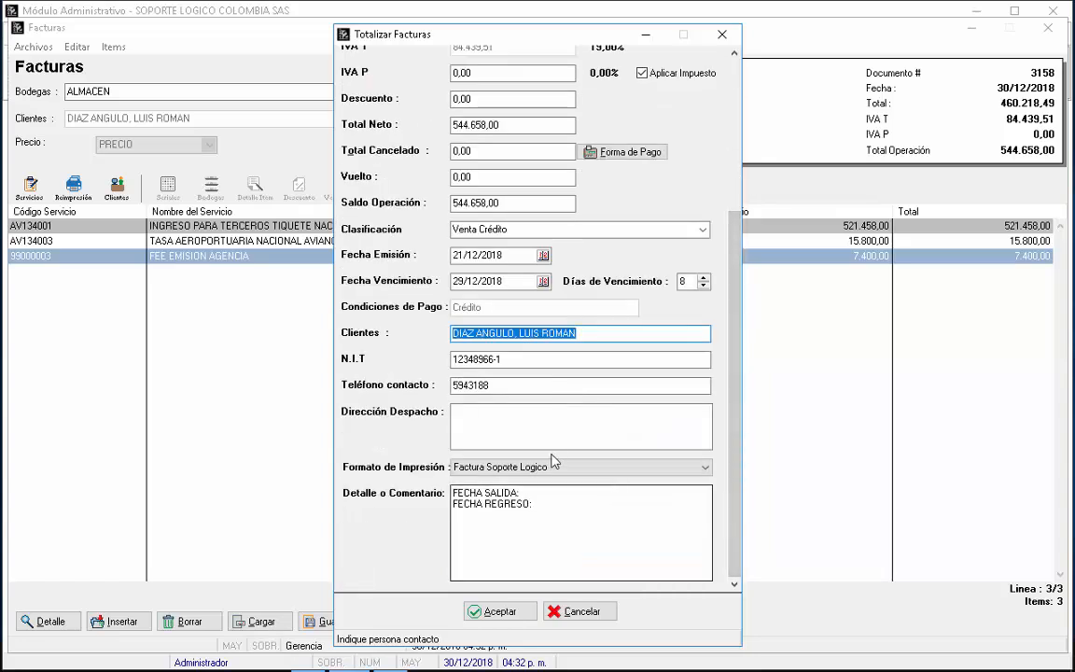
left_click(561, 492)
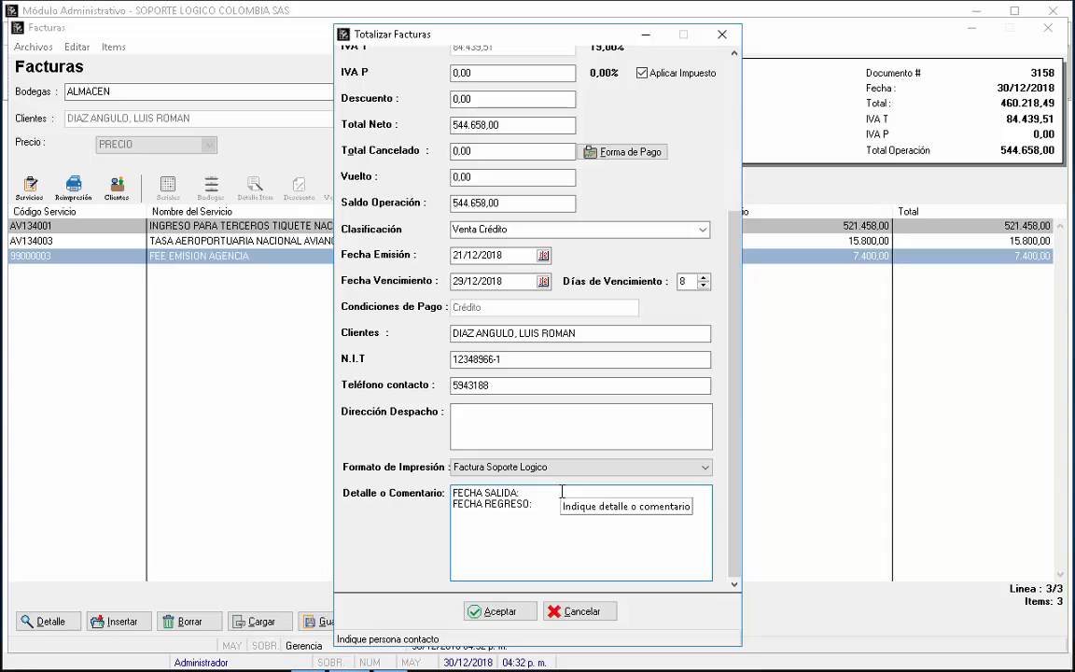
type("21")
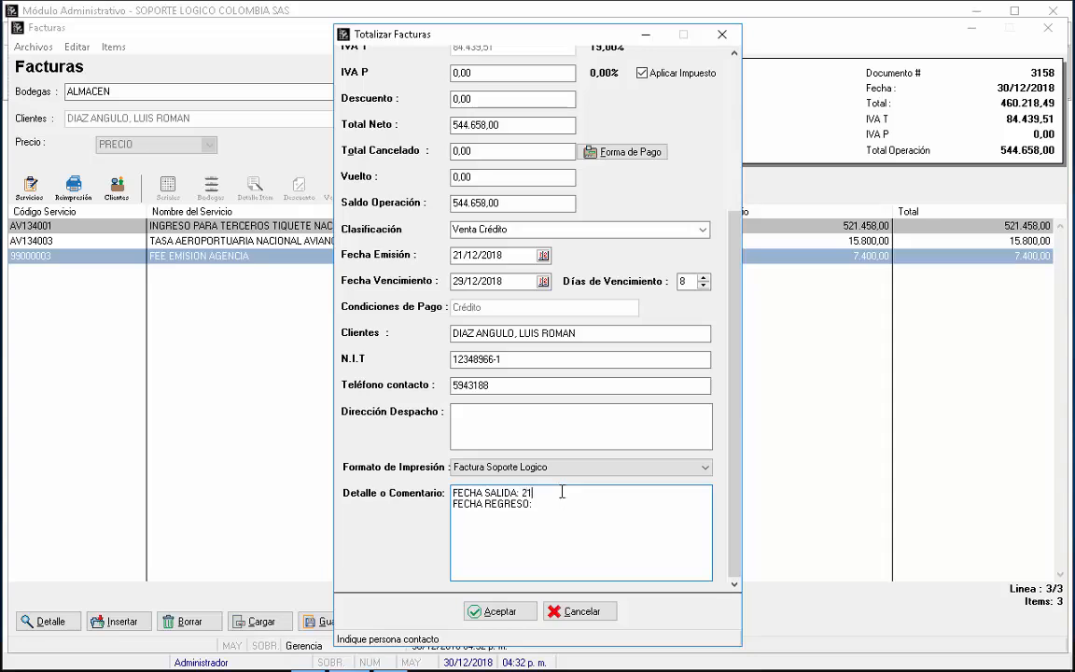
type("/12/2018")
key("Down")
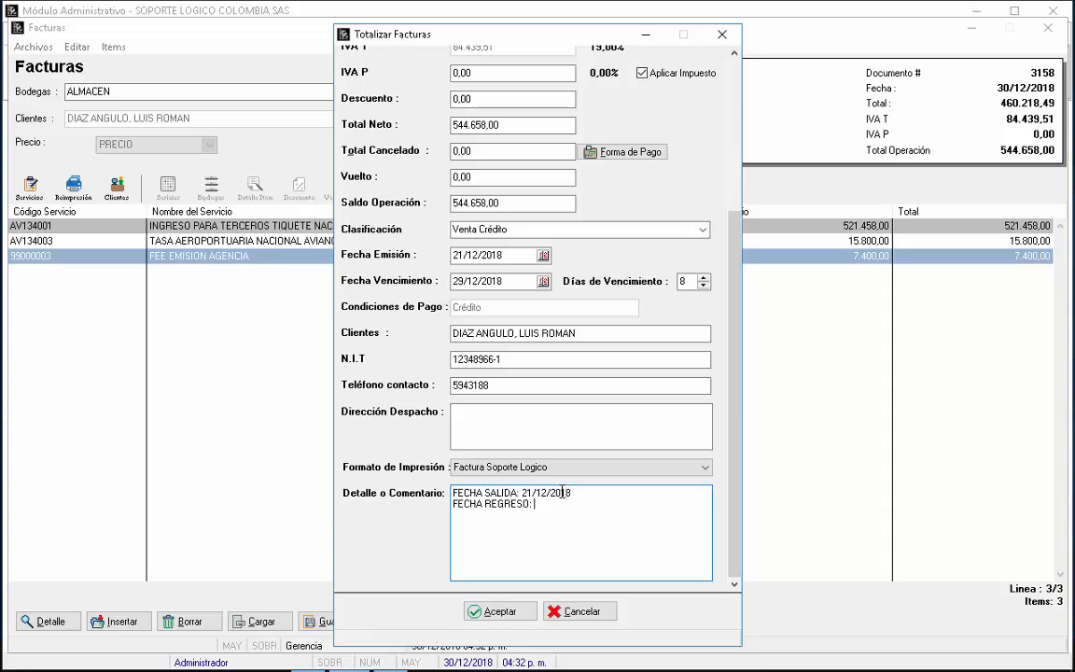
type("28/12/2018")
key("Return")
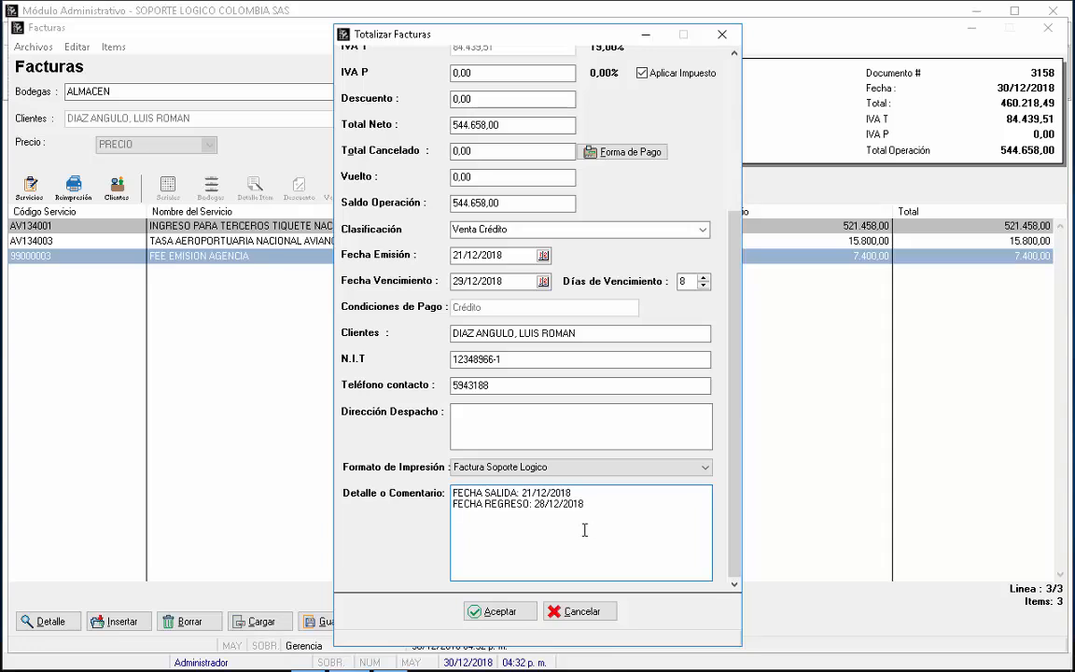
left_click(498, 612)
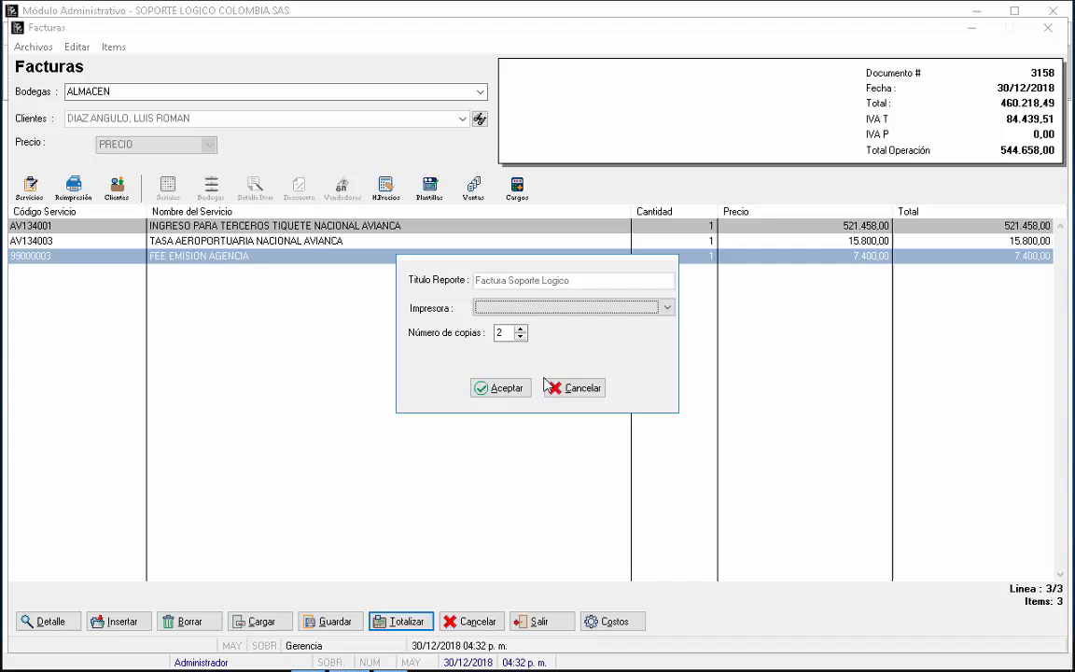
Step: Print invoice 3158 to PDFCreator with 1 copy
left_click(617, 302)
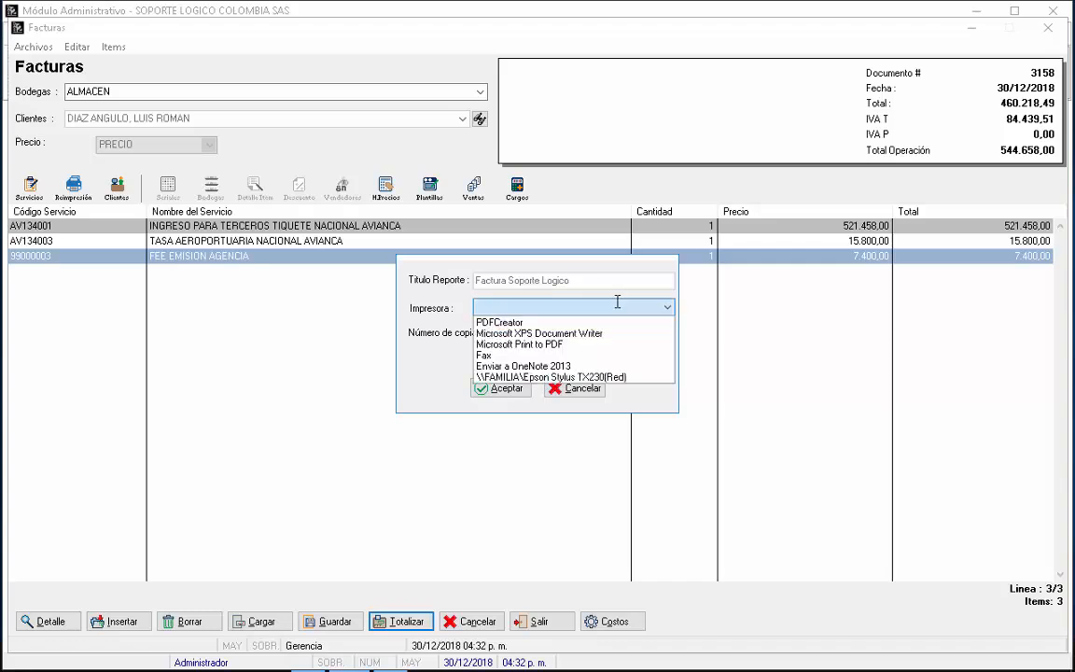
left_click(558, 322)
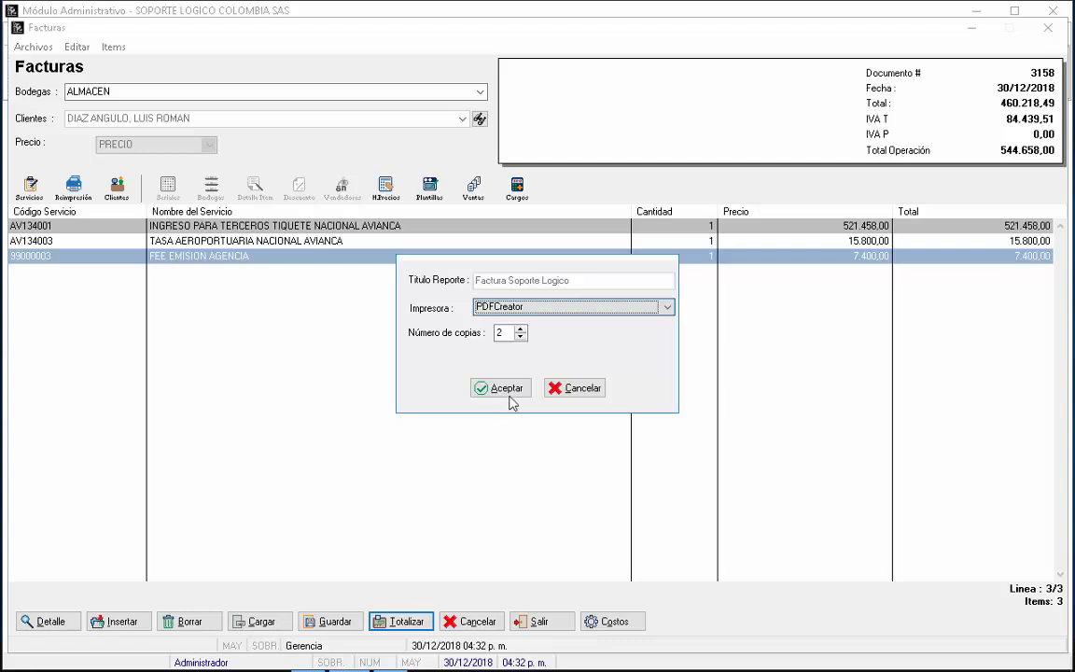
left_click(521, 329)
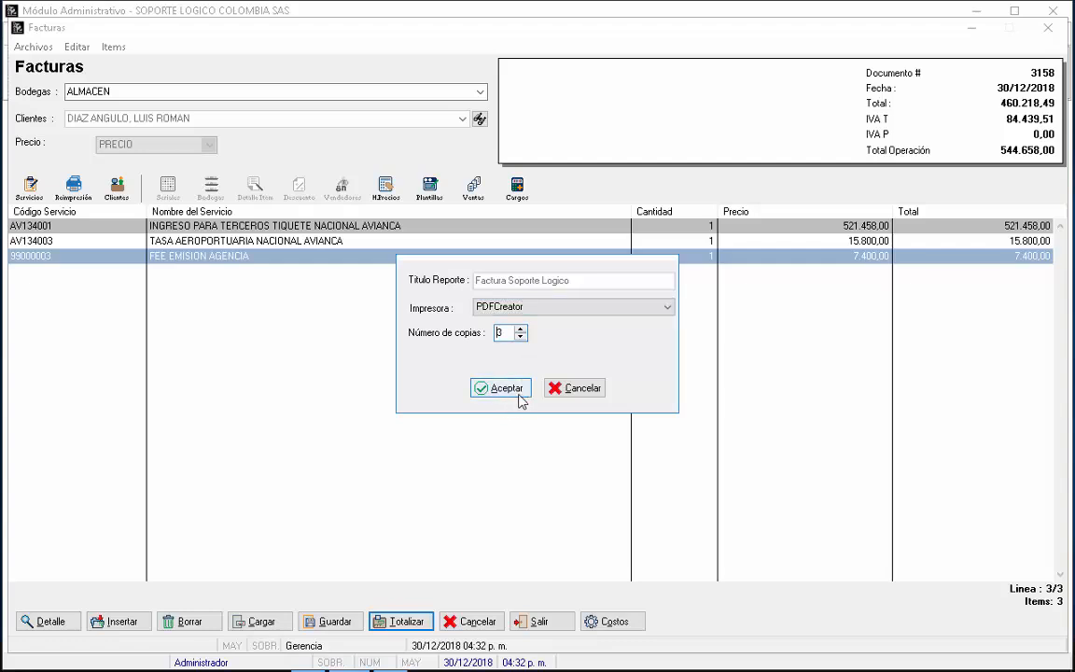
left_click(520, 330)
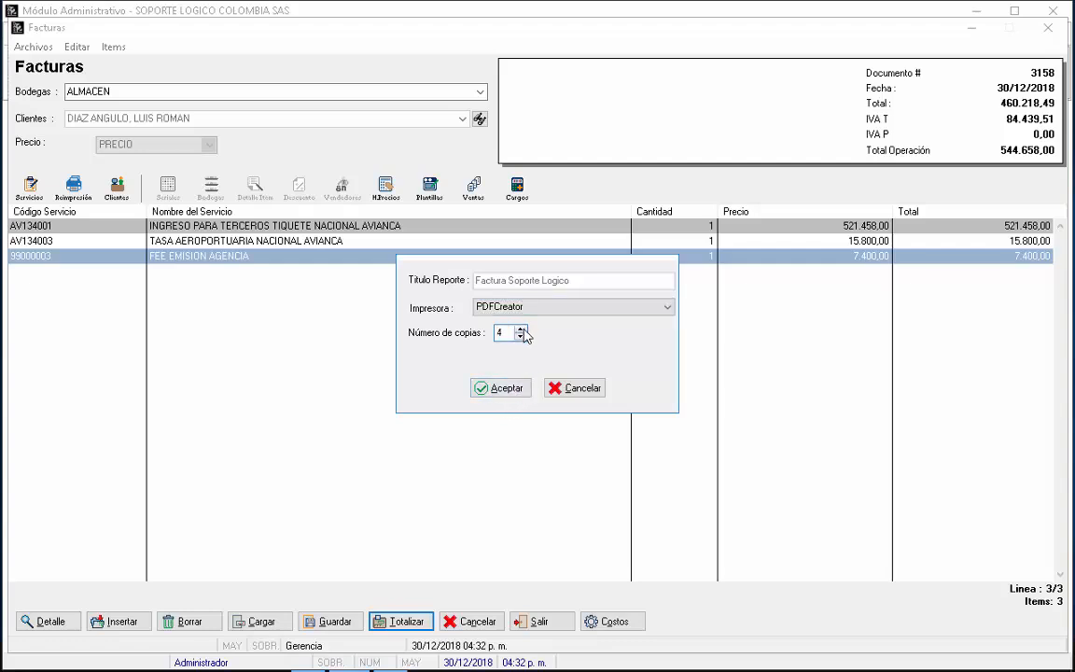
left_click(521, 329)
left_click(521, 337)
left_click(510, 388)
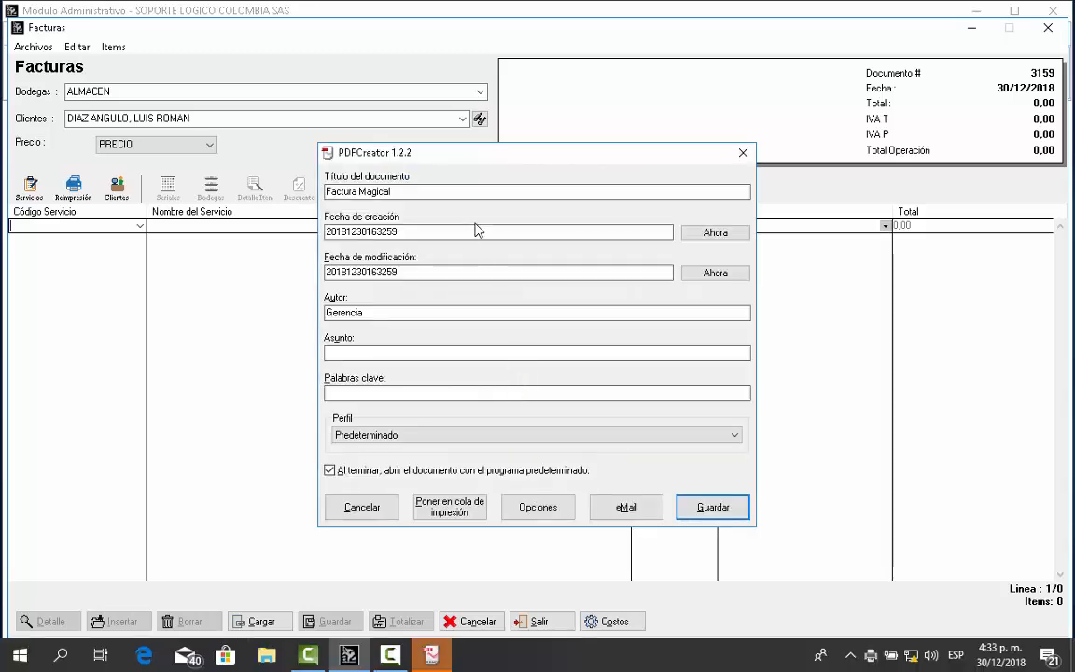
Step: Change the PDF title to 'Factura 3158' plus the client's name and save it
left_click_drag(476, 196, 239, 166)
left_click(391, 191)
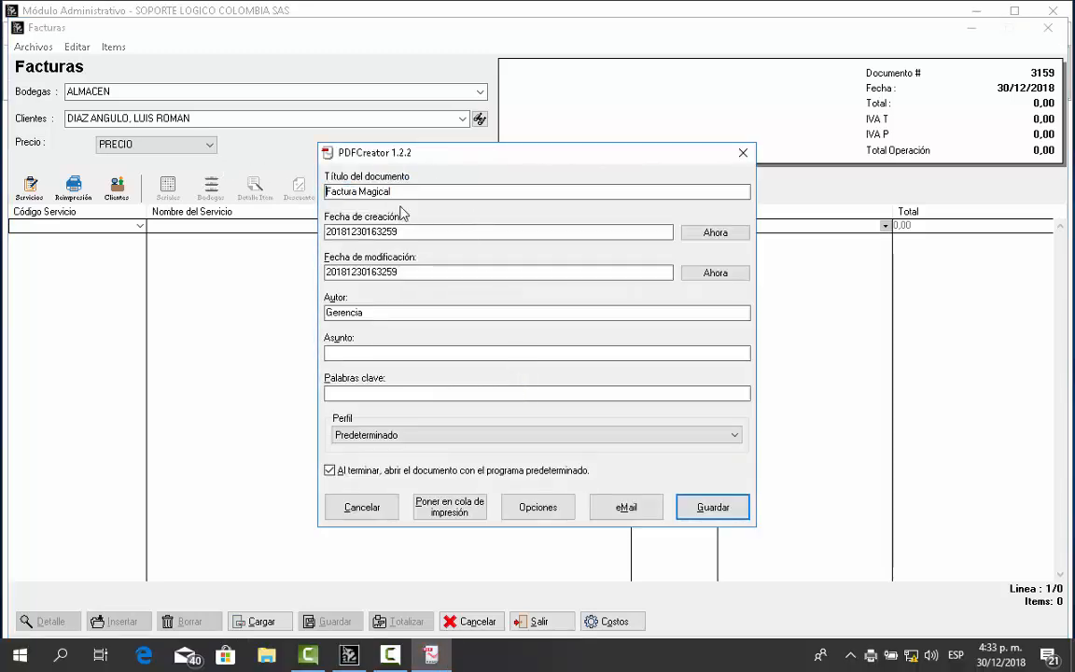
left_click_drag(405, 195, 226, 183)
key("BackSpace")
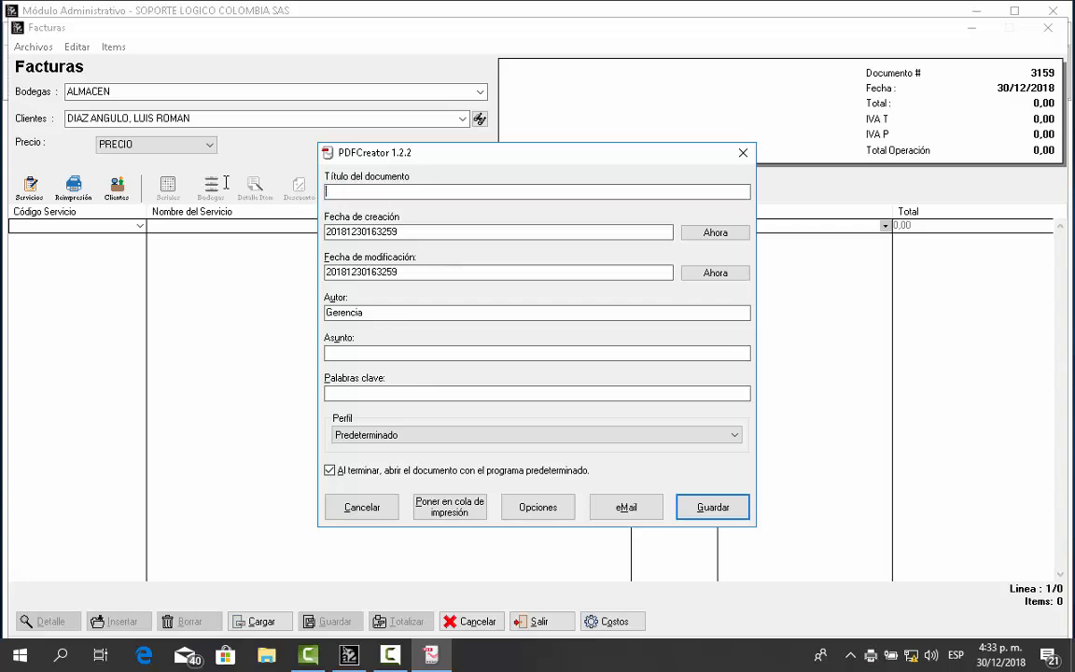
type("Fact")
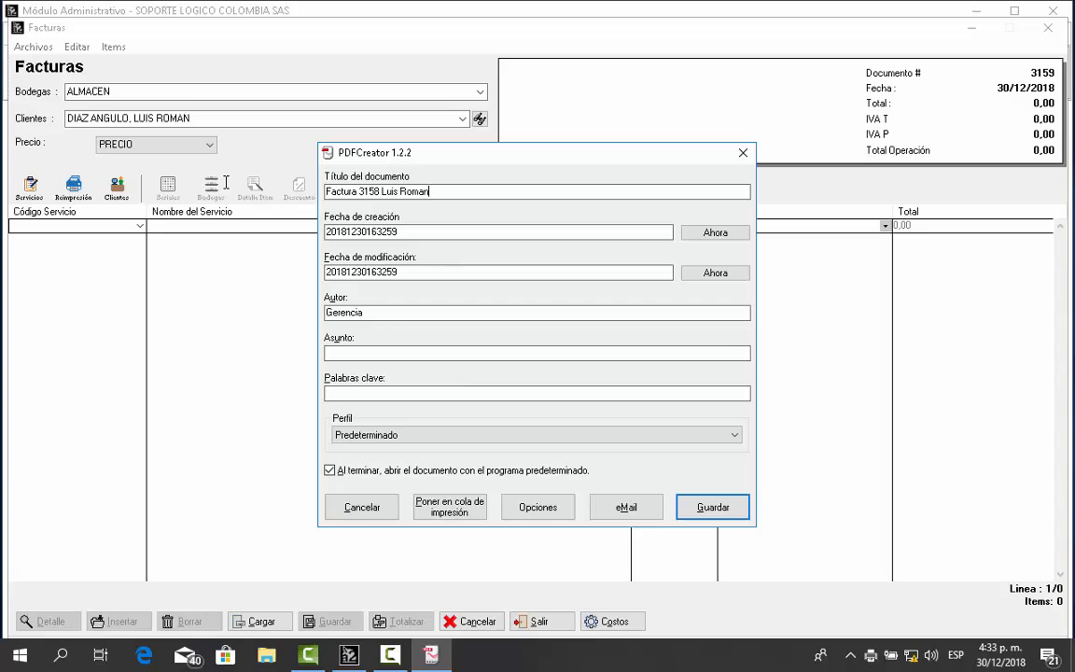
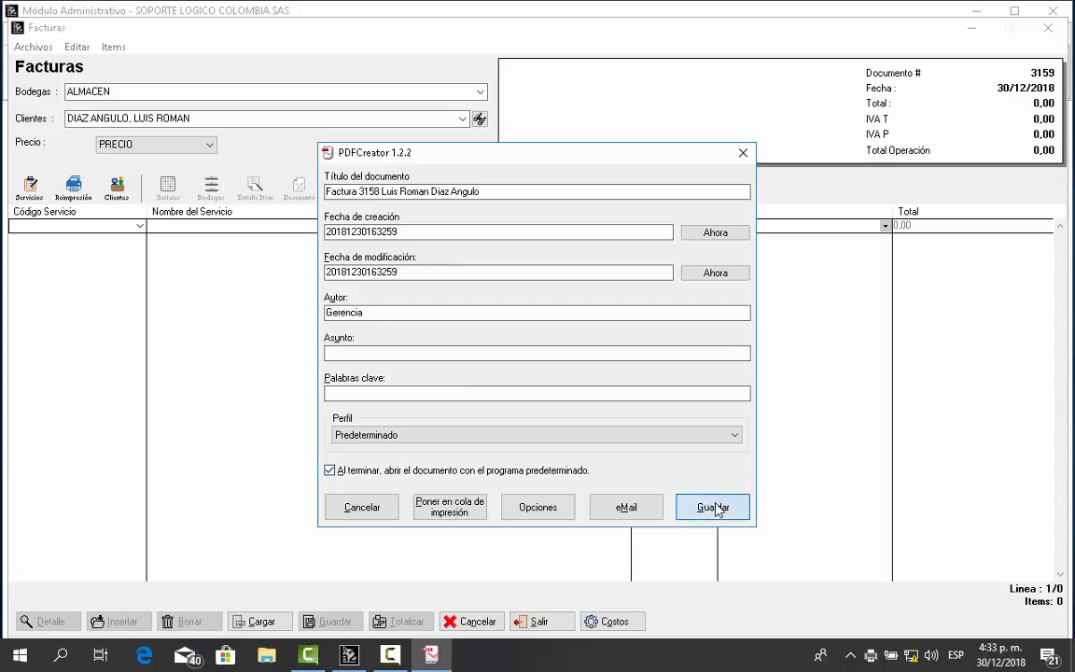
left_click(714, 508)
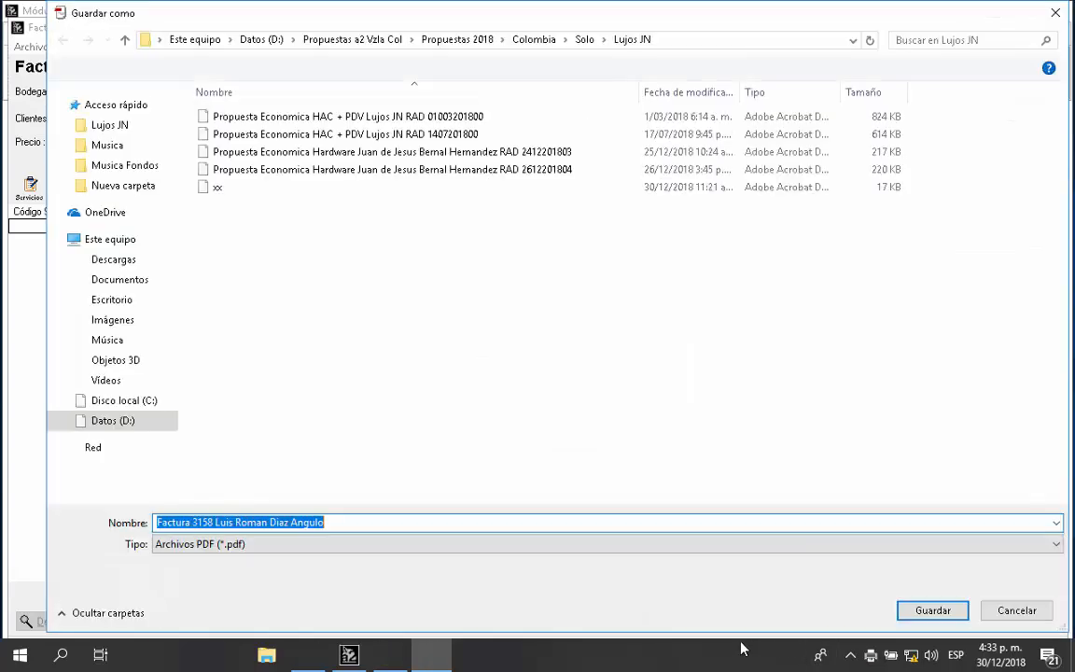
Step: Save the PDF under the suggested file name in the Lujos JN folder
left_click(907, 616)
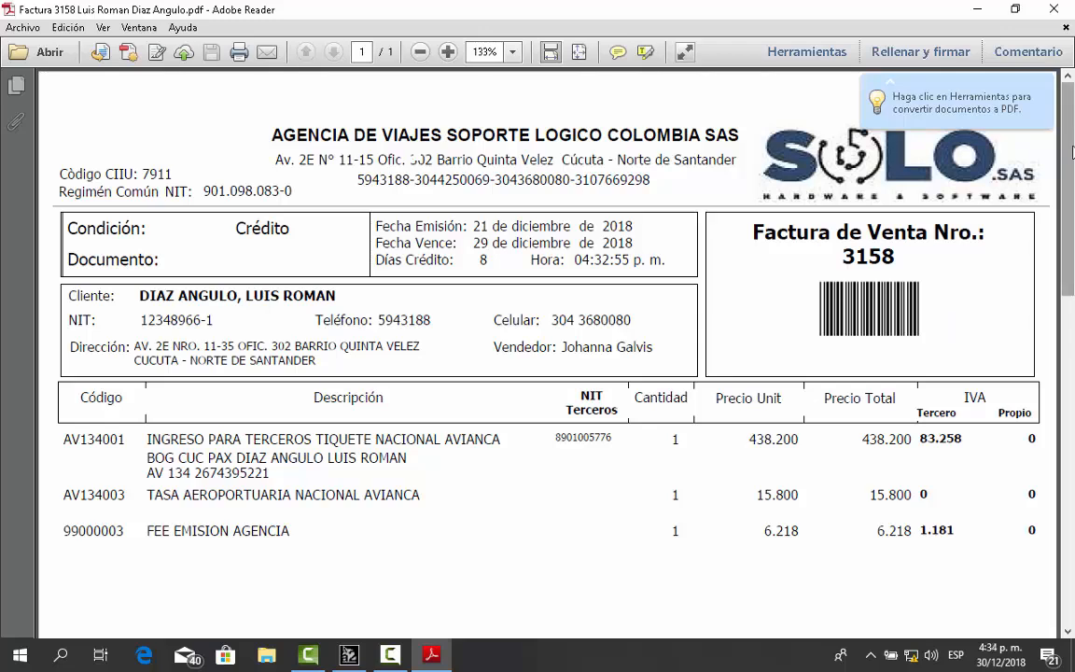
Step: Scroll the invoice 3158 PDF to its totals and travel-date observations, then close Adobe Reader
left_click_drag(1069, 162, 1074, 311)
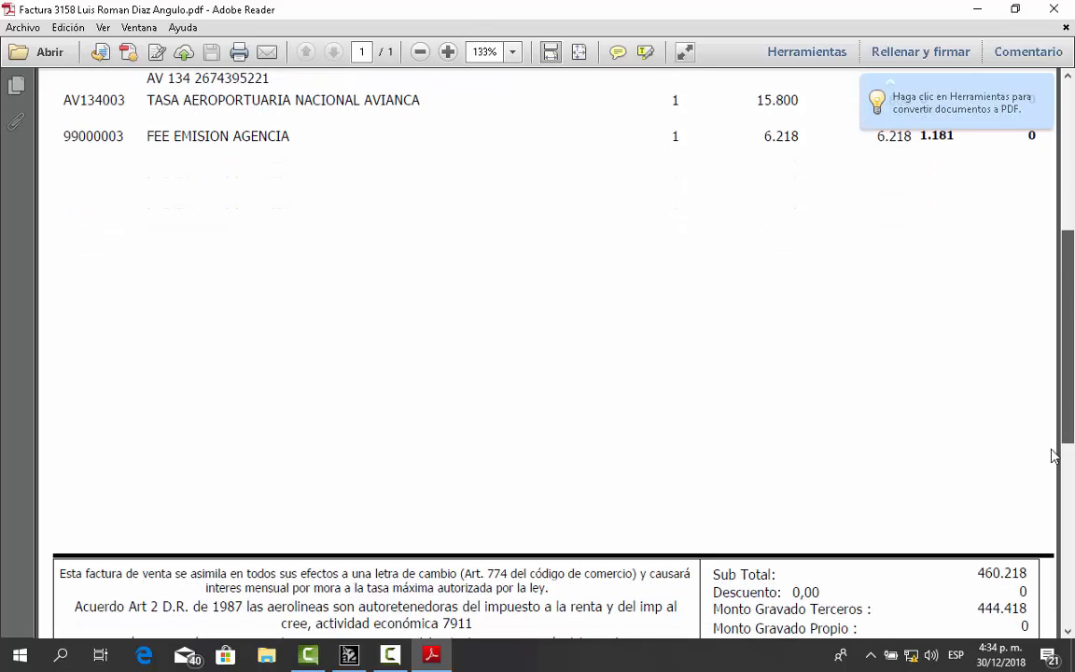
scroll(1054, 455, "down", 5)
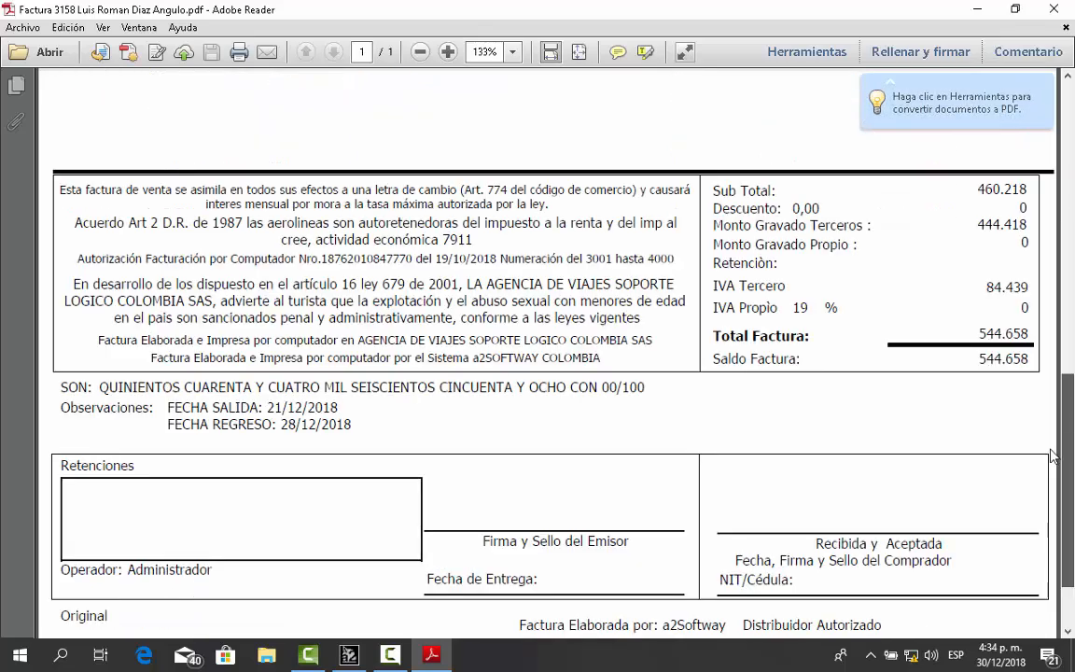
left_click_drag(1069, 456, 1073, 184)
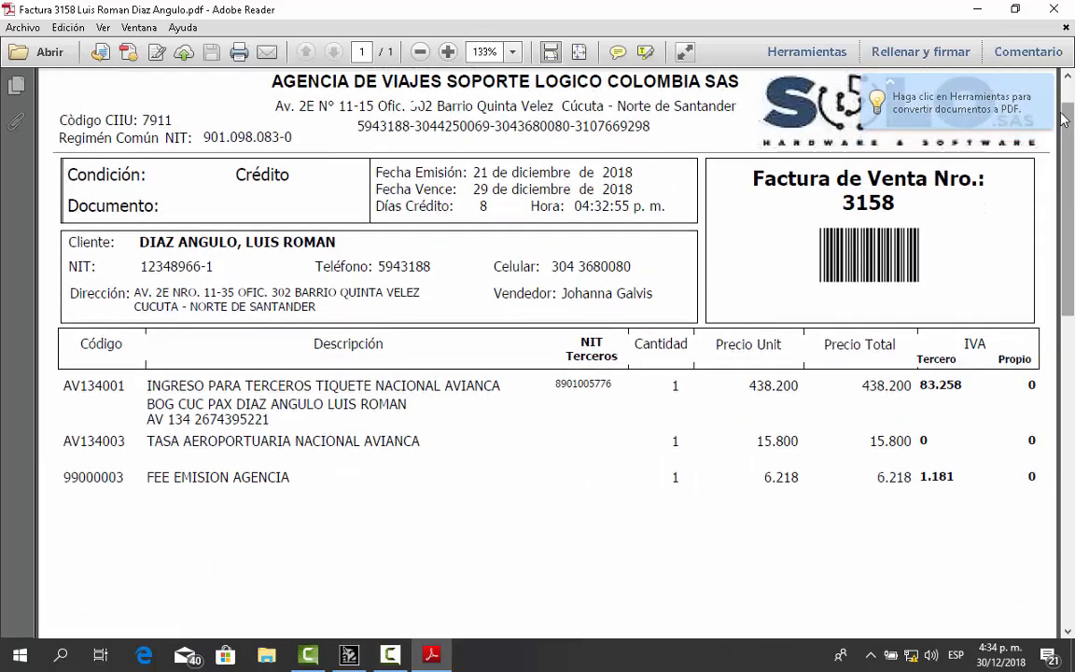
left_click(1064, 8)
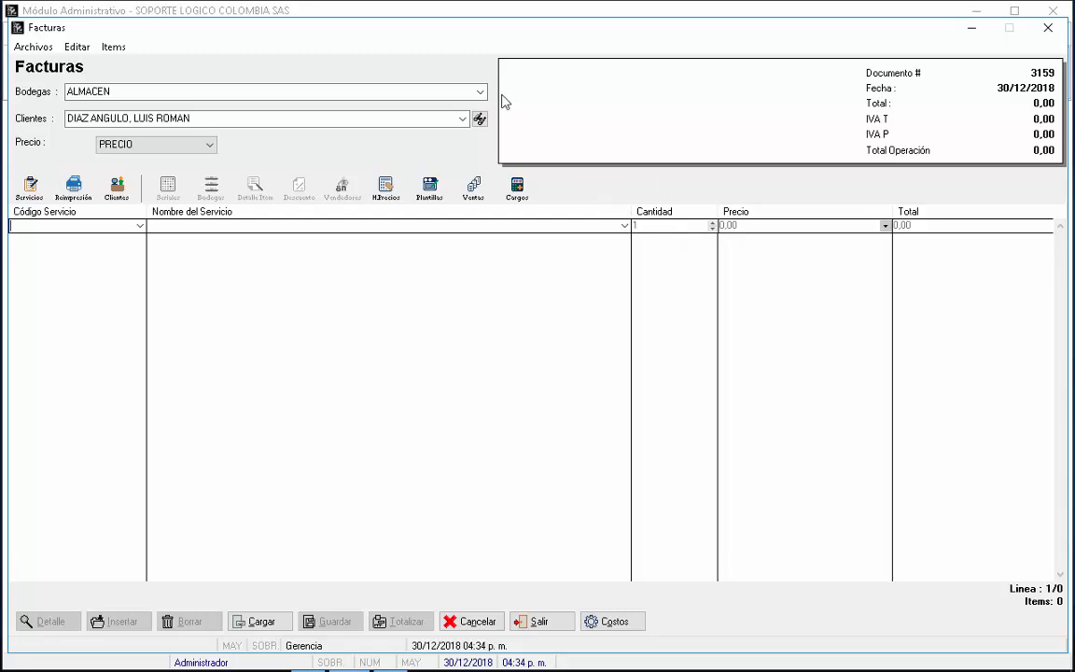
Step: Assign the client found by surname filter to invoice 3159 and enter service code AV134
left_click(461, 119)
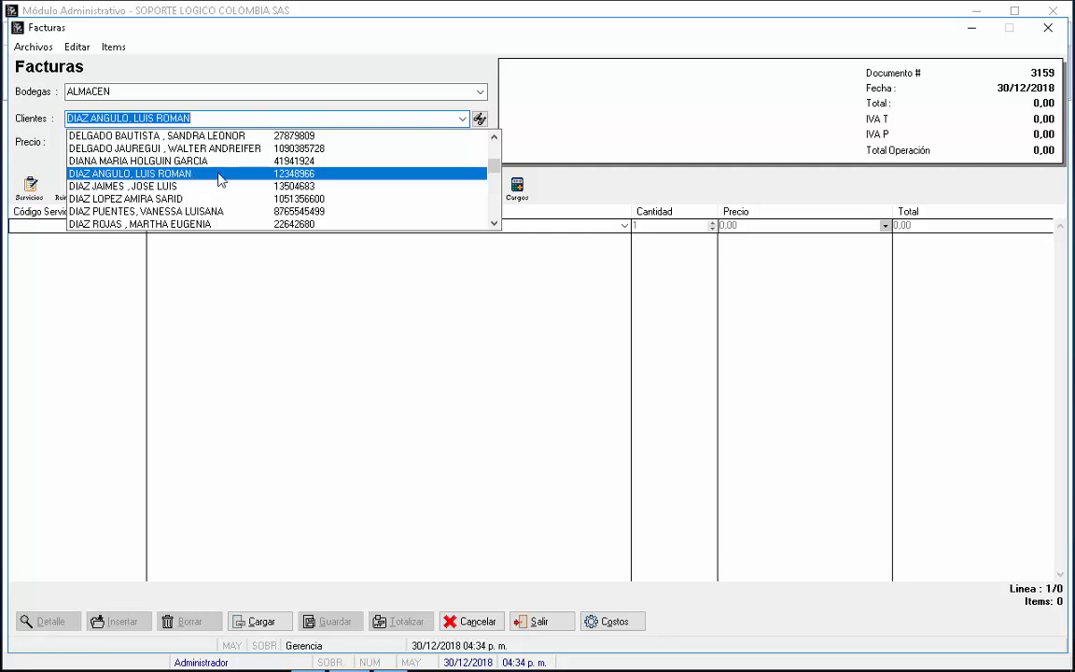
type("dia")
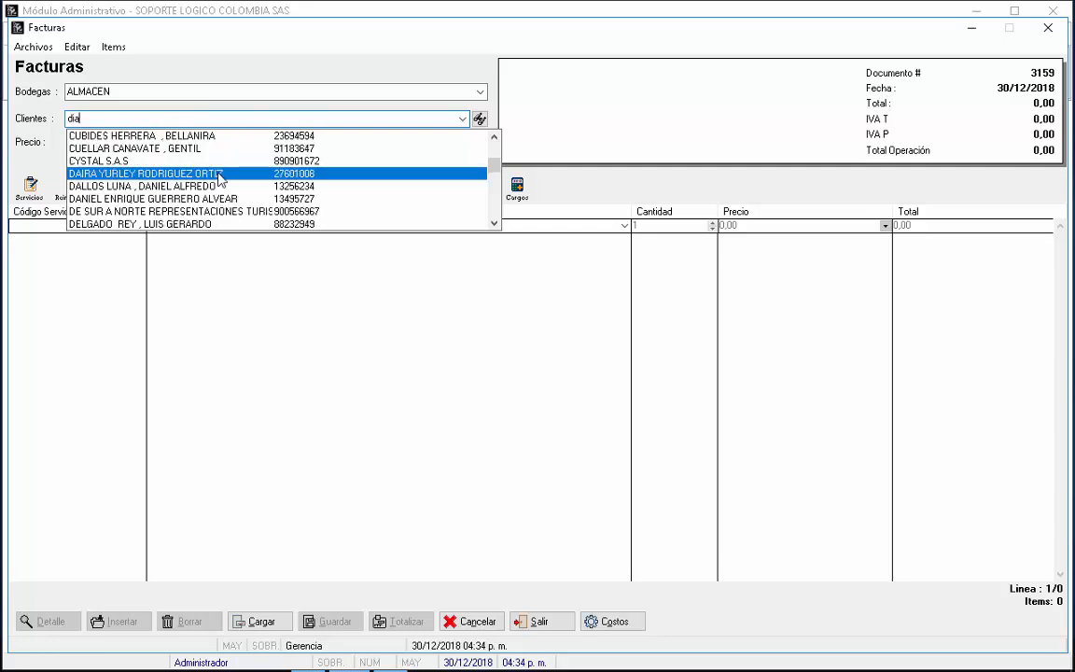
type("z pu")
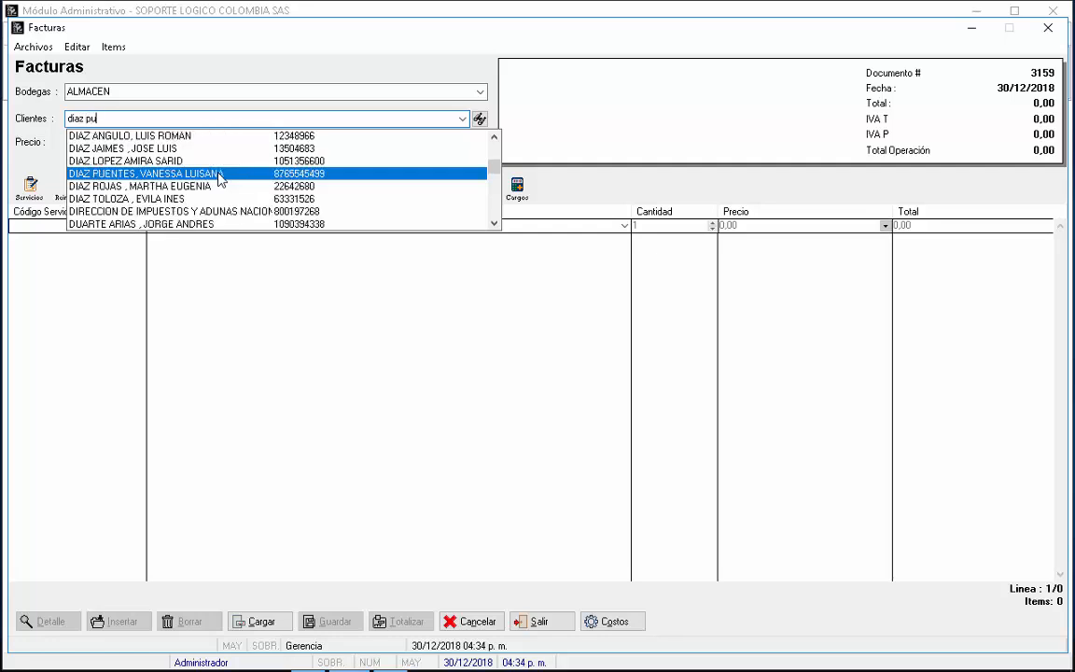
left_click(219, 180)
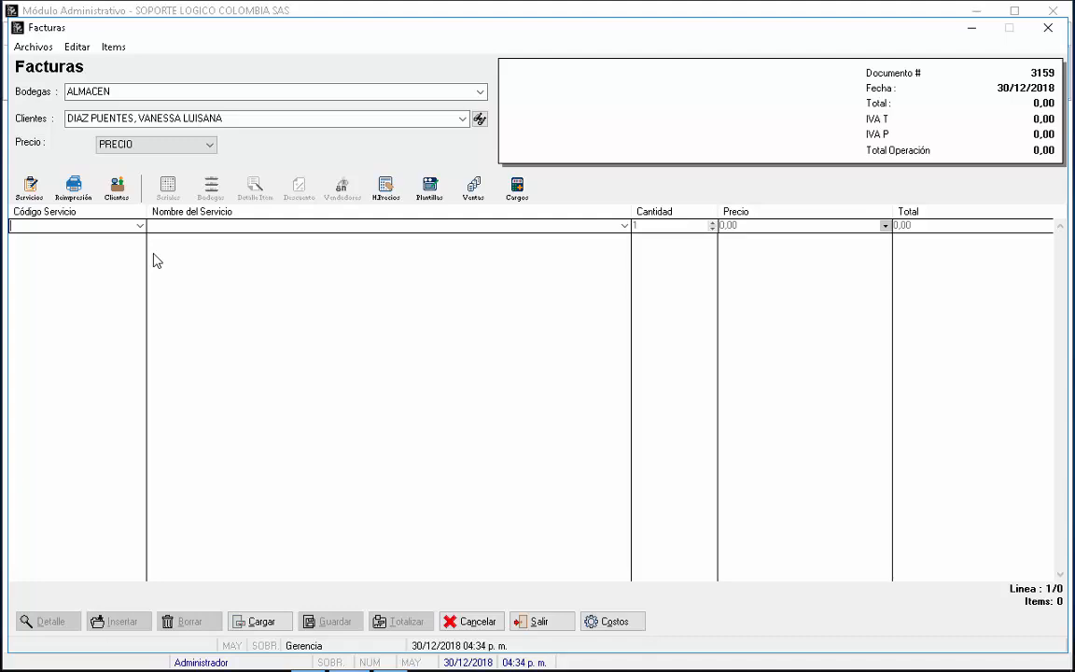
type("AV134")
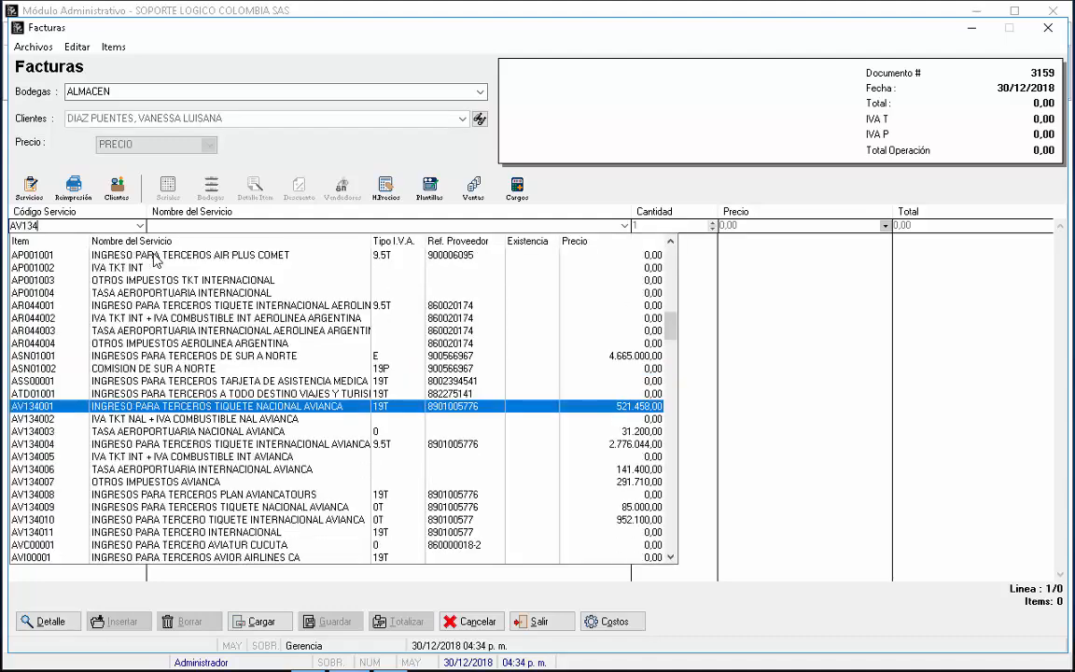
key("Return")
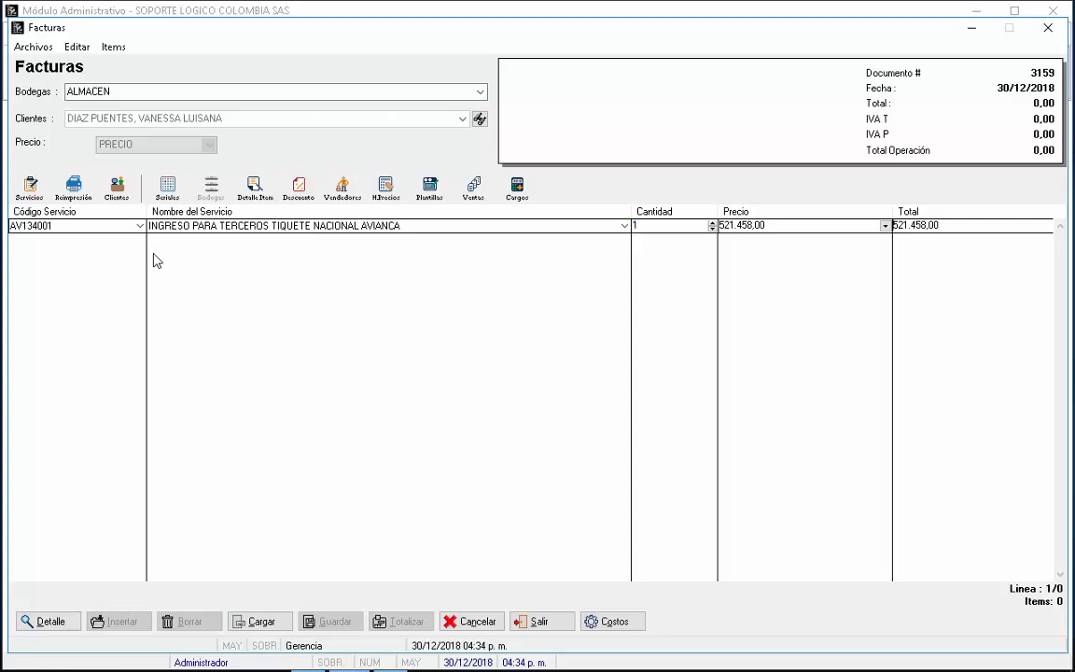
key("Return")
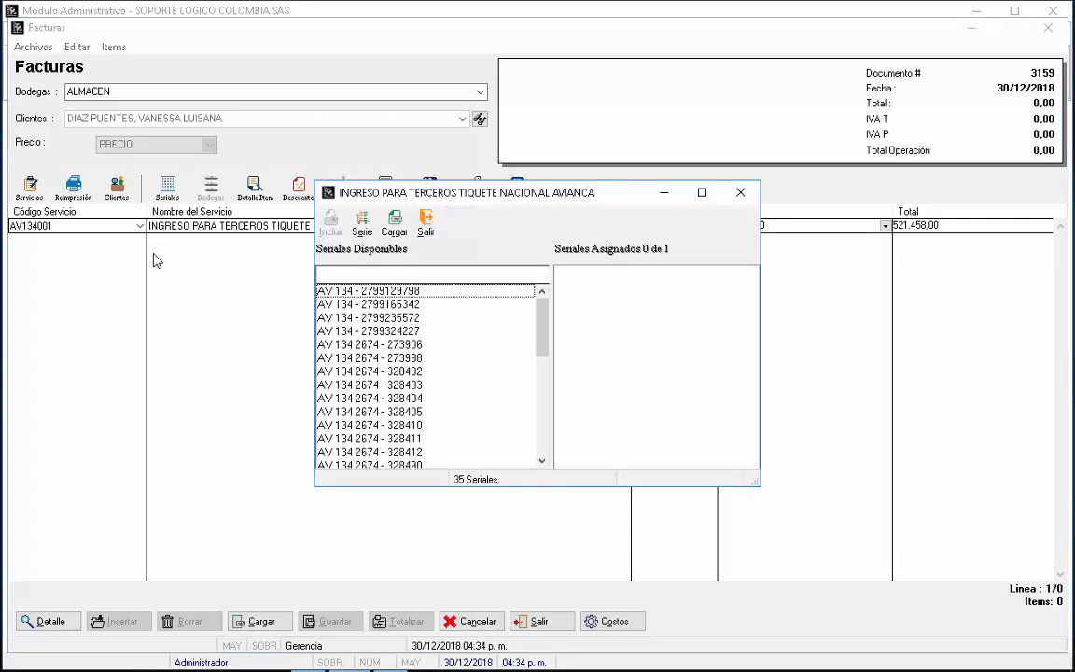
left_click(374, 271)
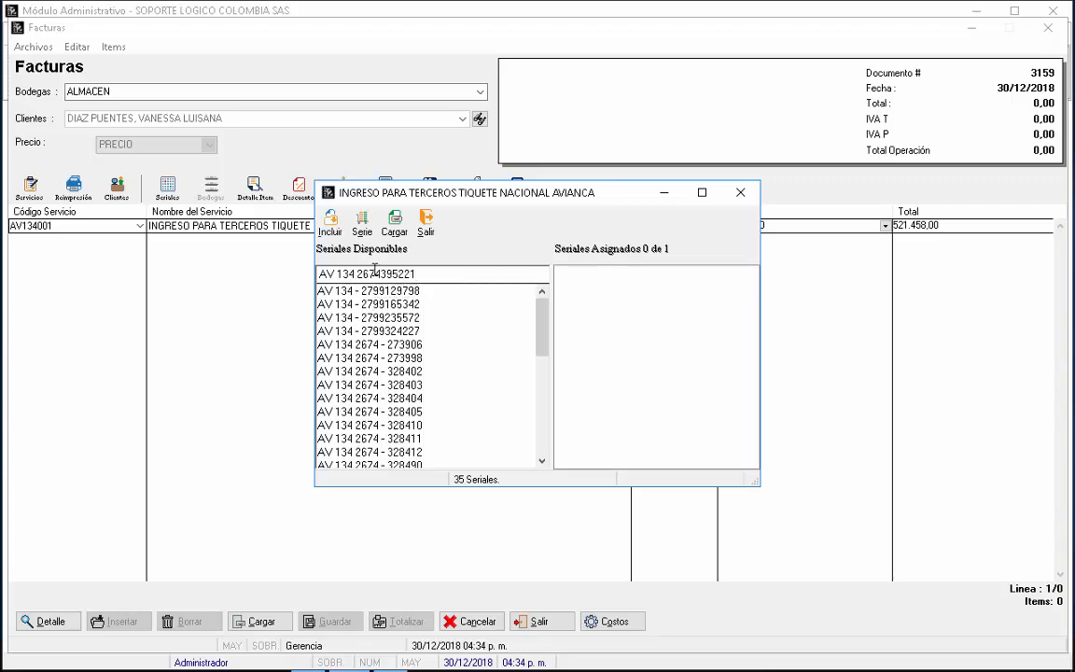
left_click(331, 223)
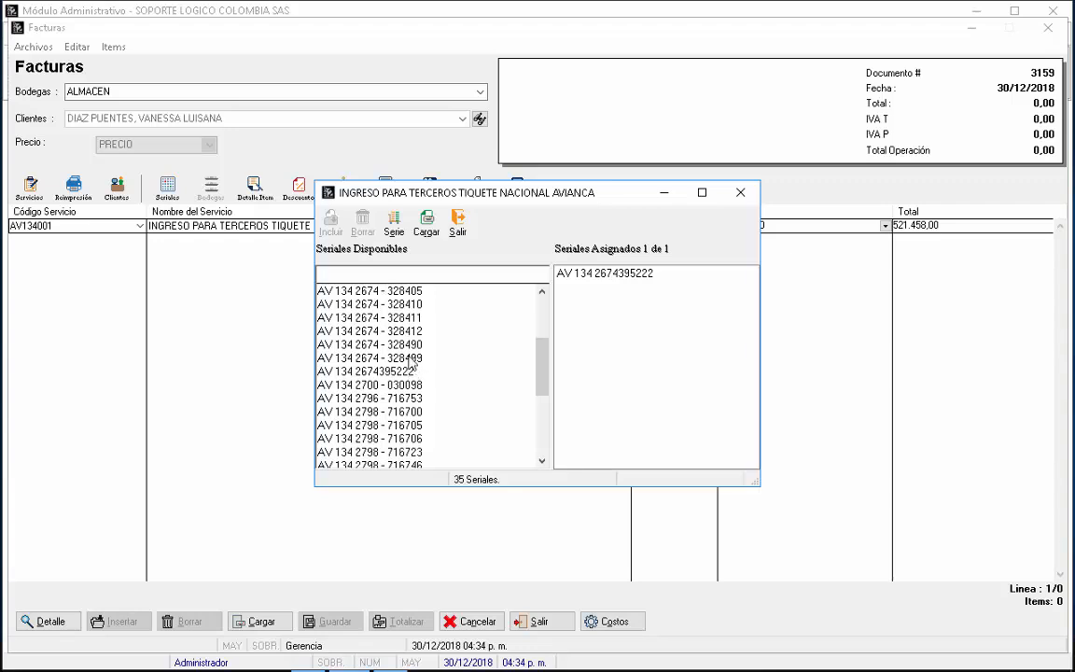
left_click(458, 222)
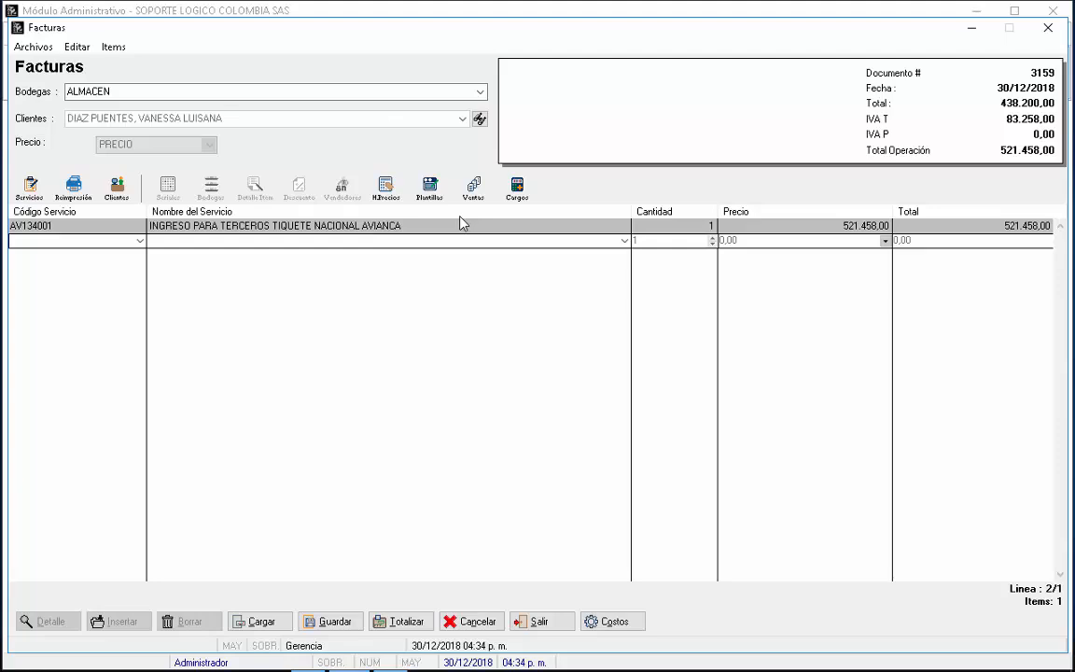
Step: Add the AV134003 Avianca airport tax line priced at 15.800,00
type("AV")
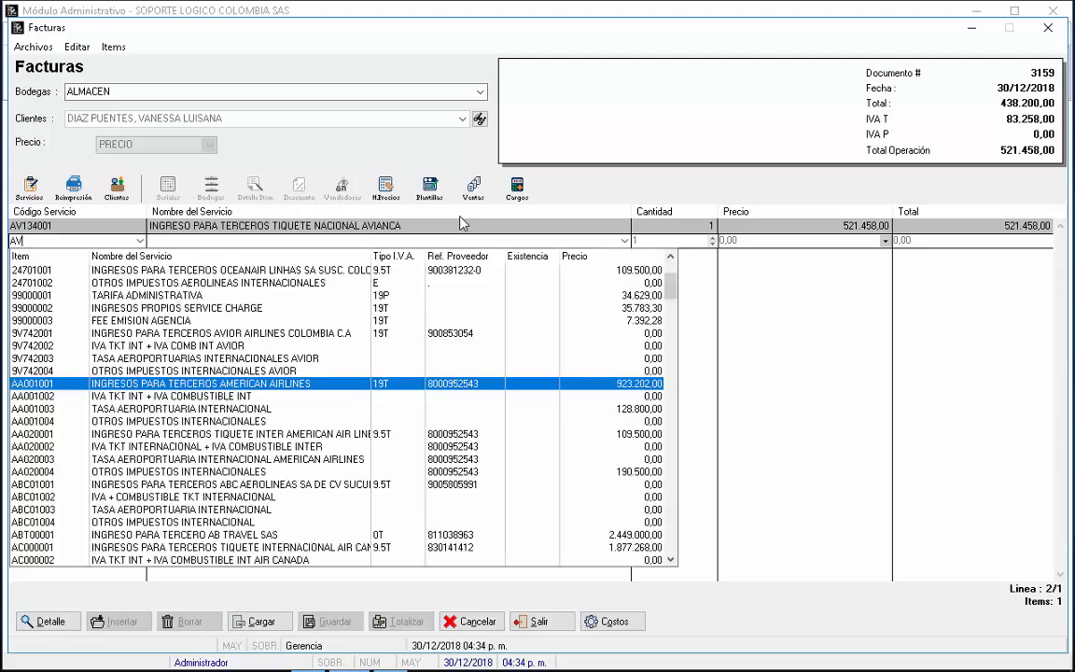
type("134")
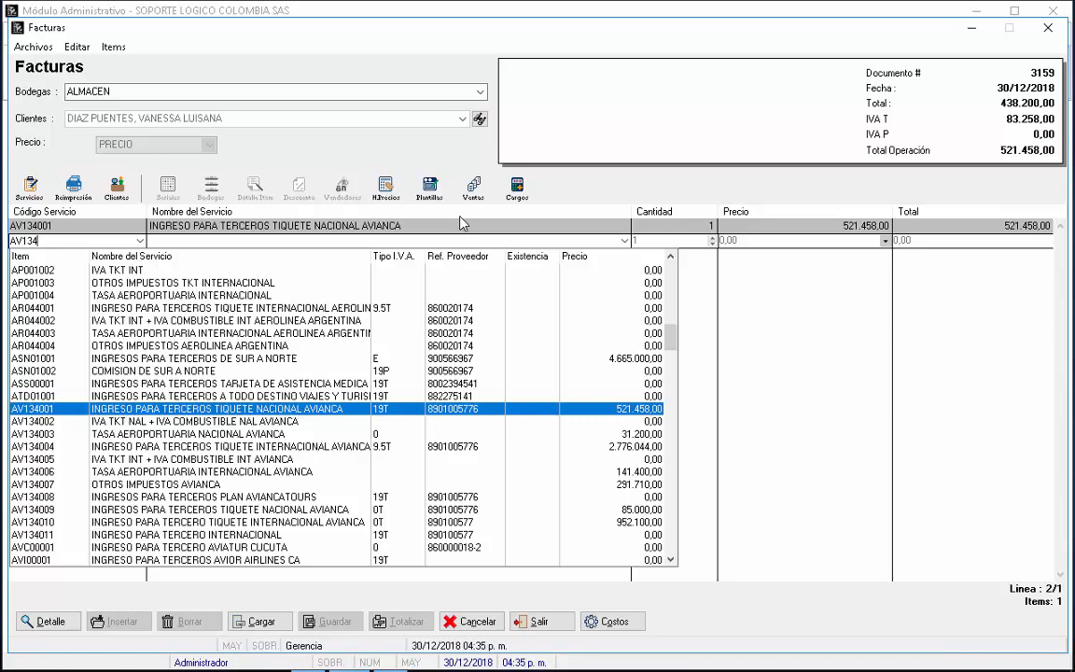
key("Down")
key("Down")
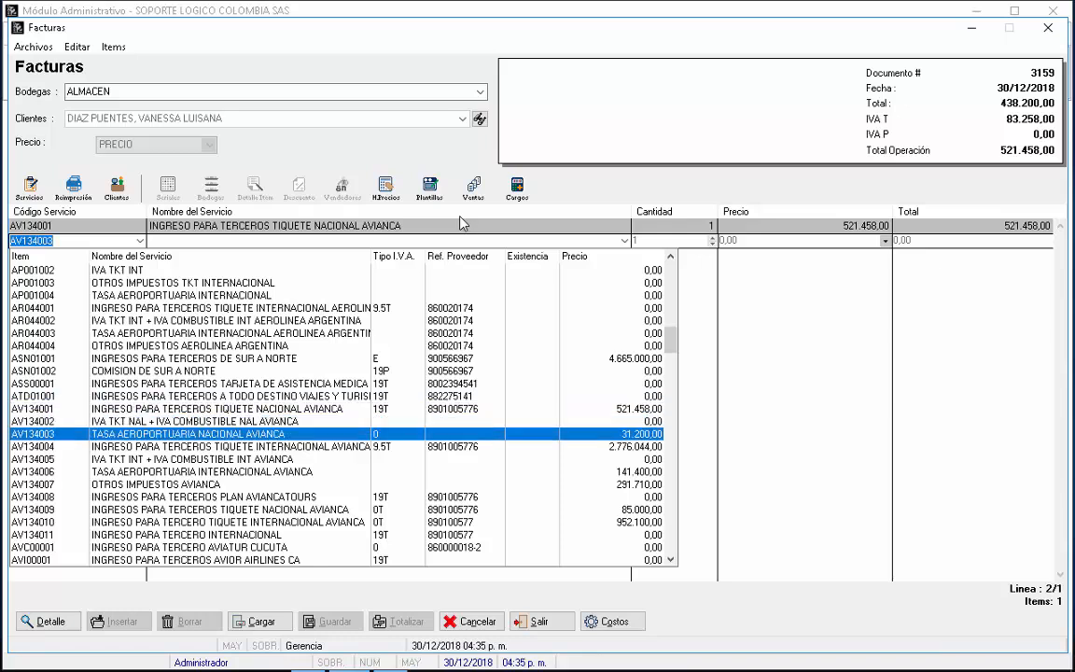
key("Return")
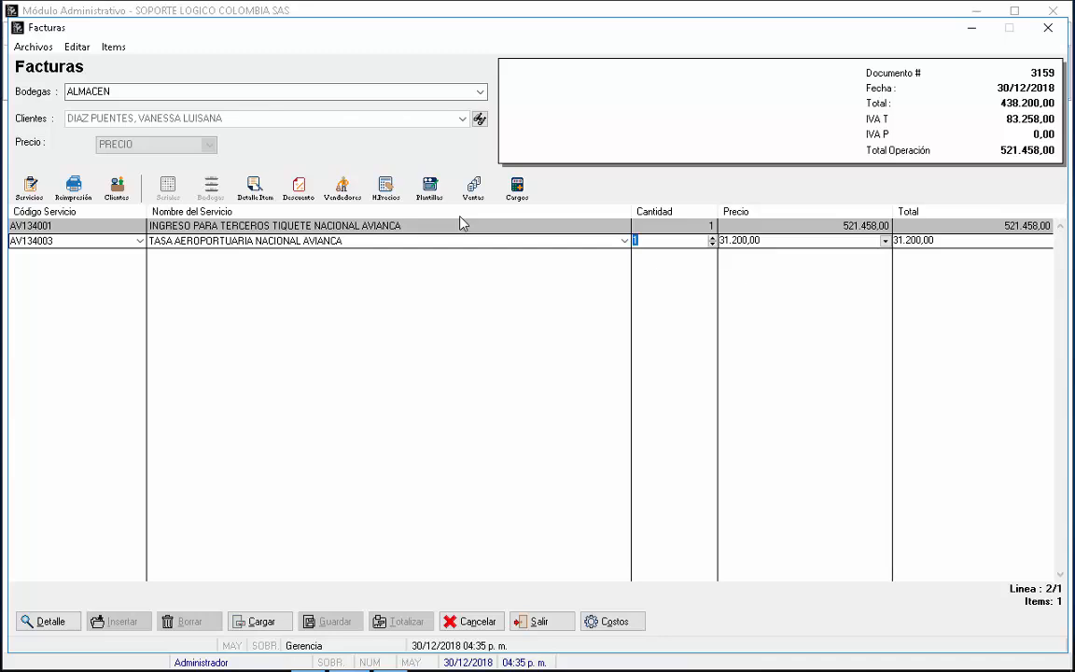
key("Return")
type("15800")
key("Return")
key("Return")
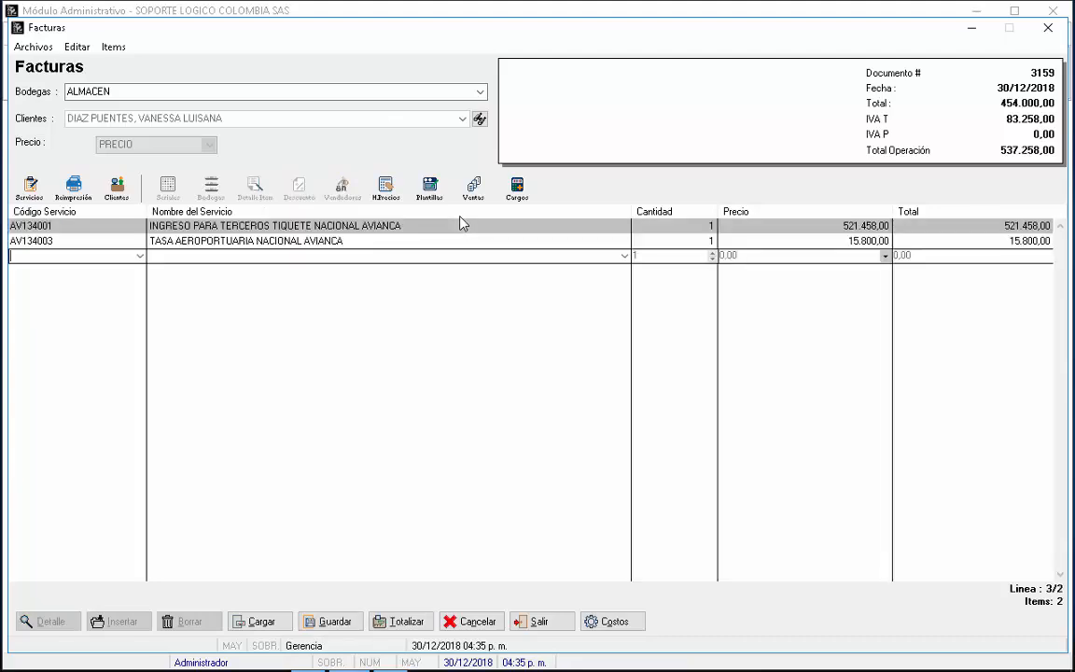
Step: Add the 99000001 TARIFA ADMINISTRATIVA line priced at 41.000,00
type("99")
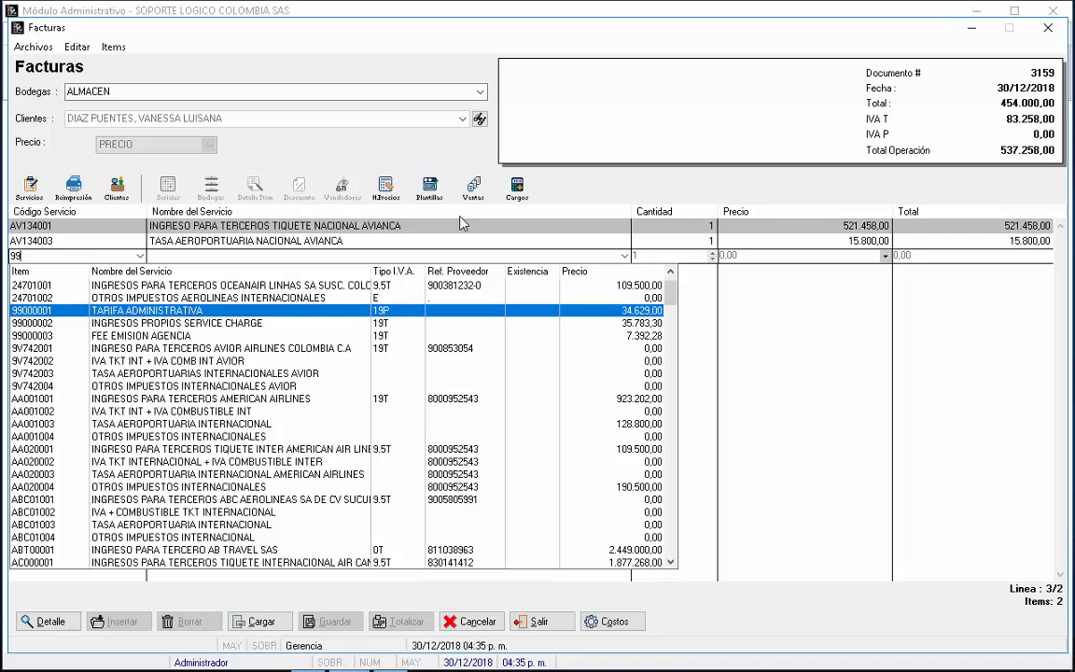
key("Return")
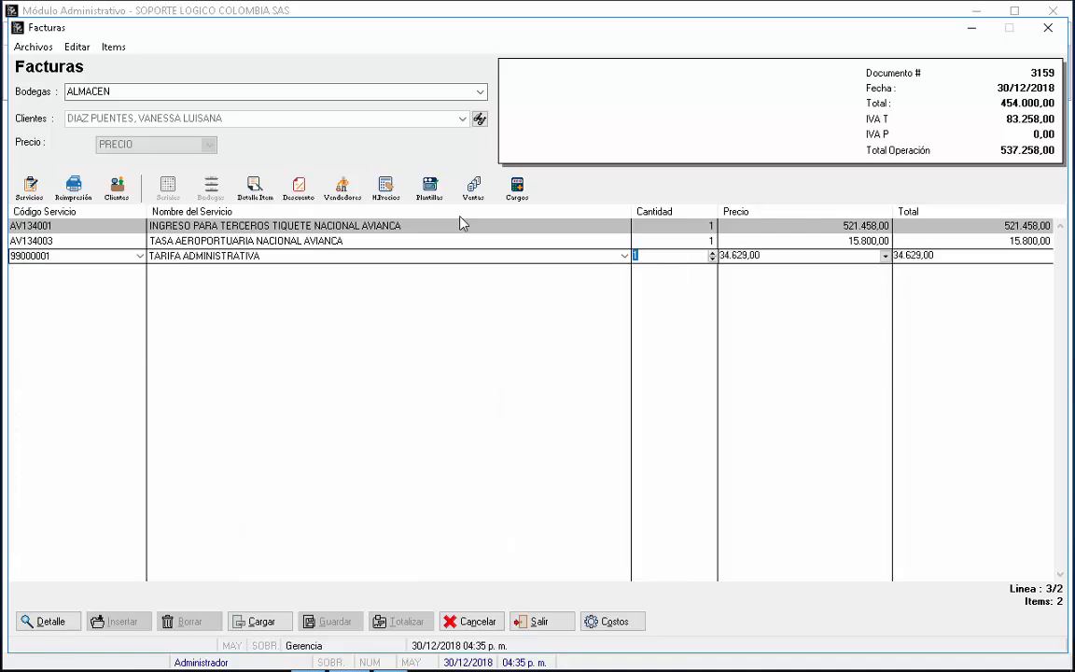
key("Return")
type("41.")
type("000")
key("Return")
key("Return")
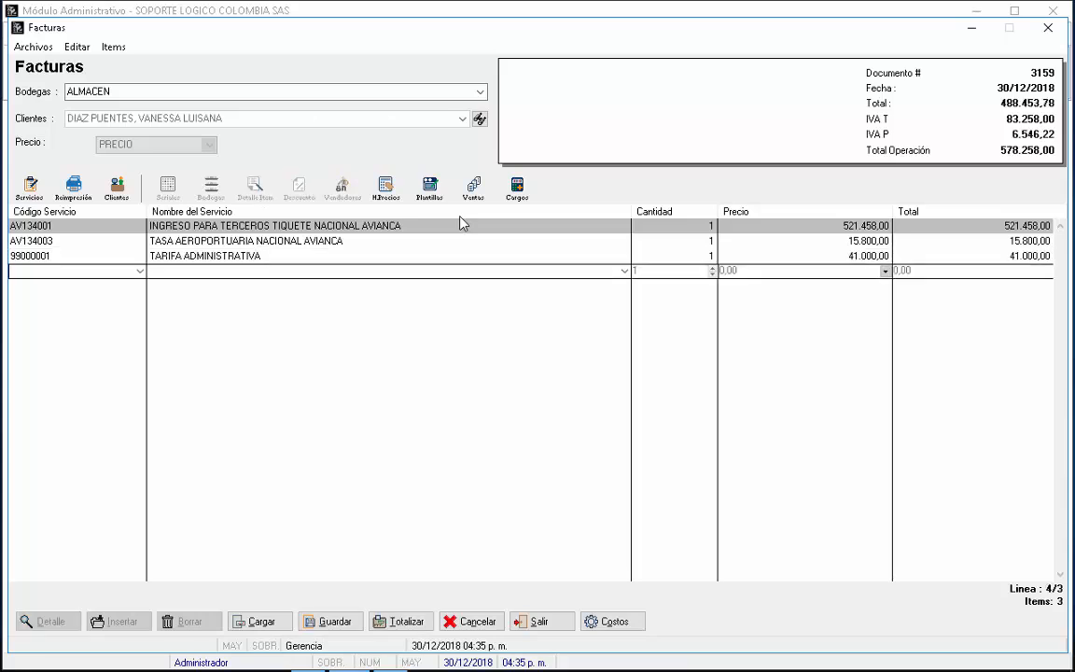
left_click(403, 618)
Step: Give the Avianca ticket line the detail 'BOG CUC PAX' followed by the passenger's full name
left_click(779, 226)
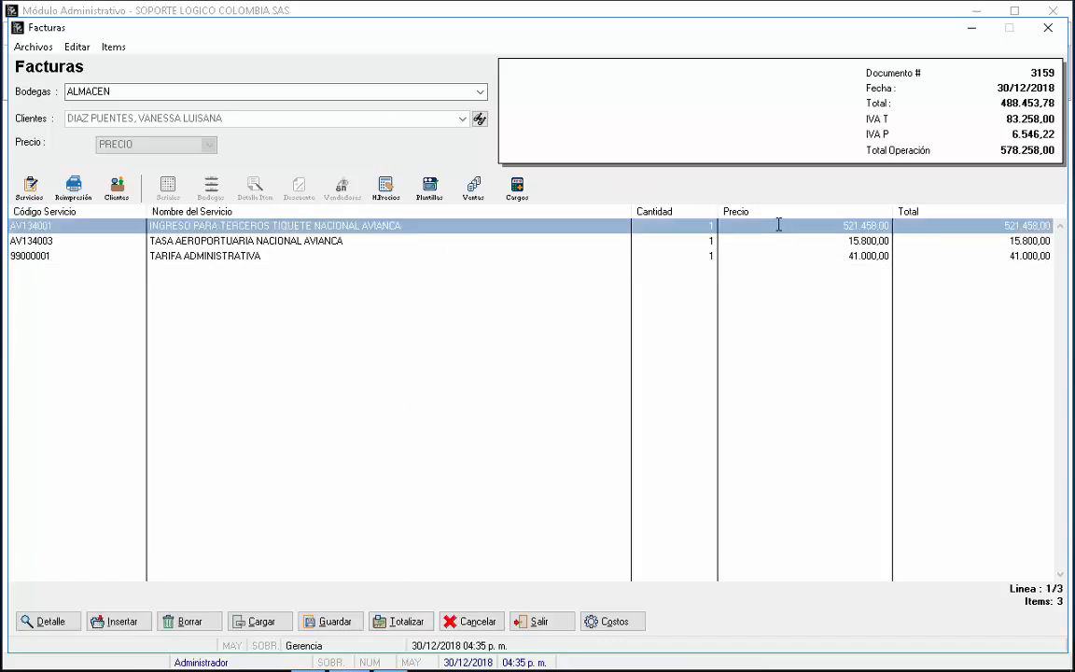
left_click(779, 225)
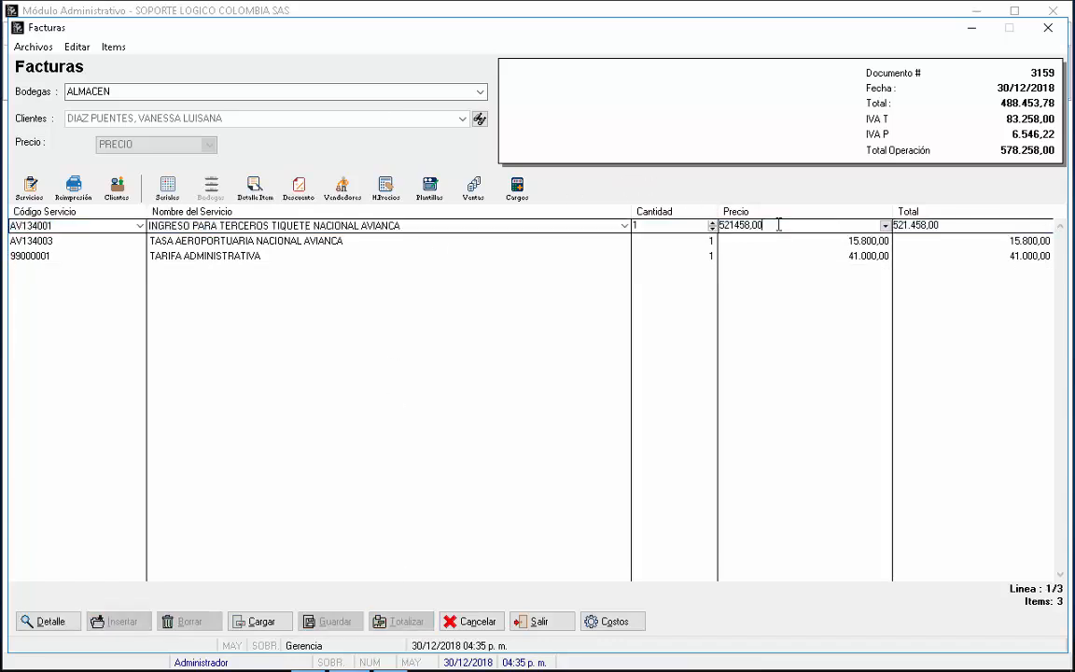
left_click(260, 189)
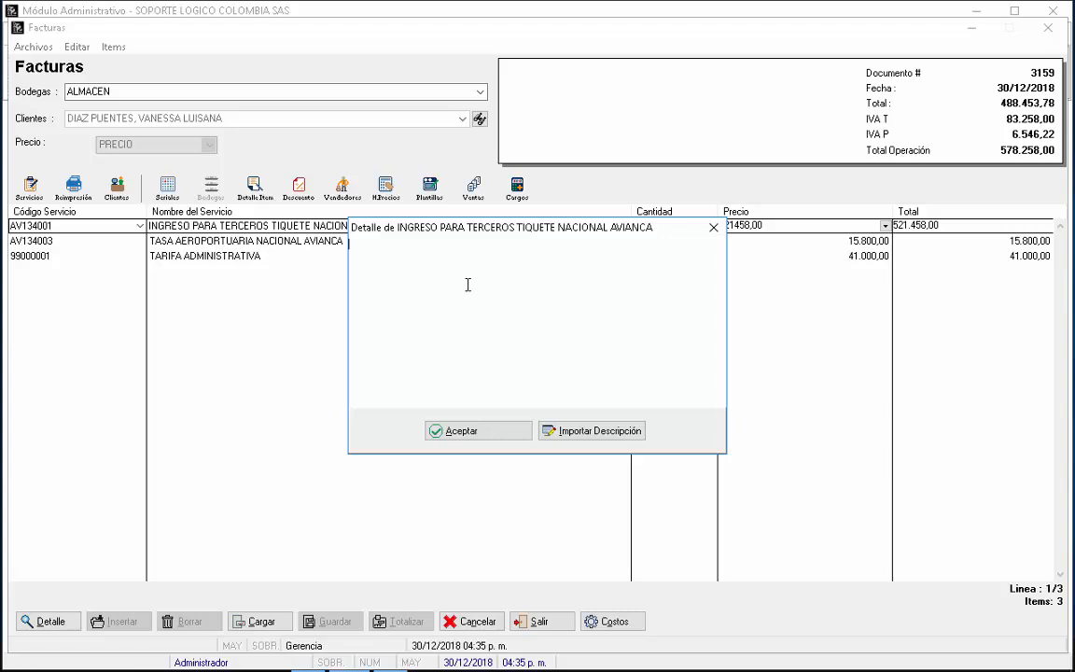
type("BOG CUCU")
key("BackSpace")
type("PAX")
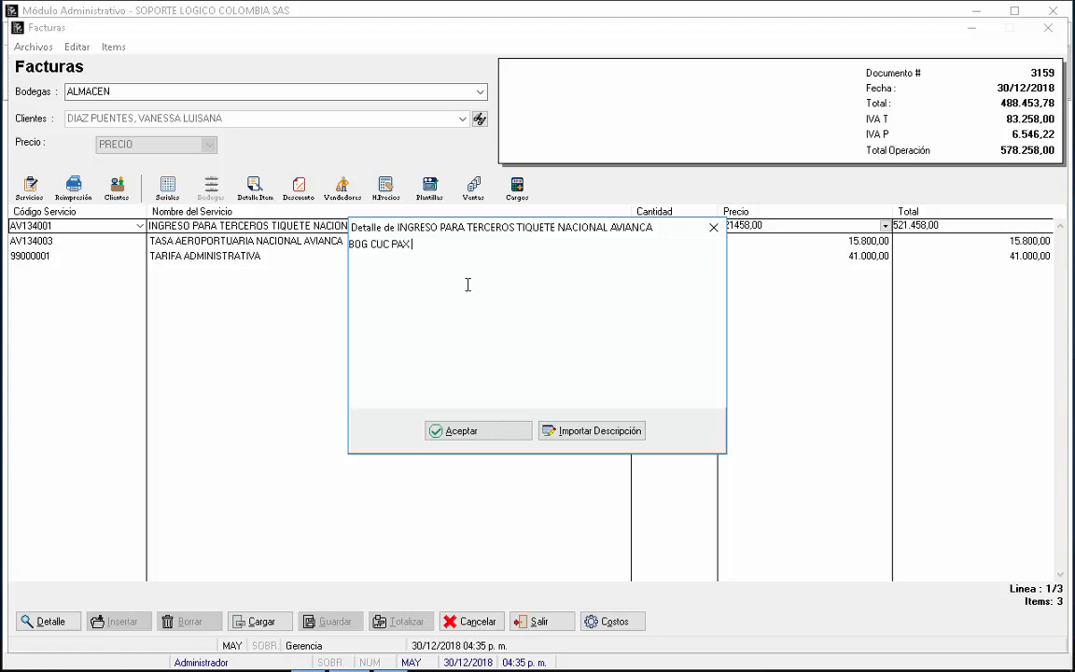
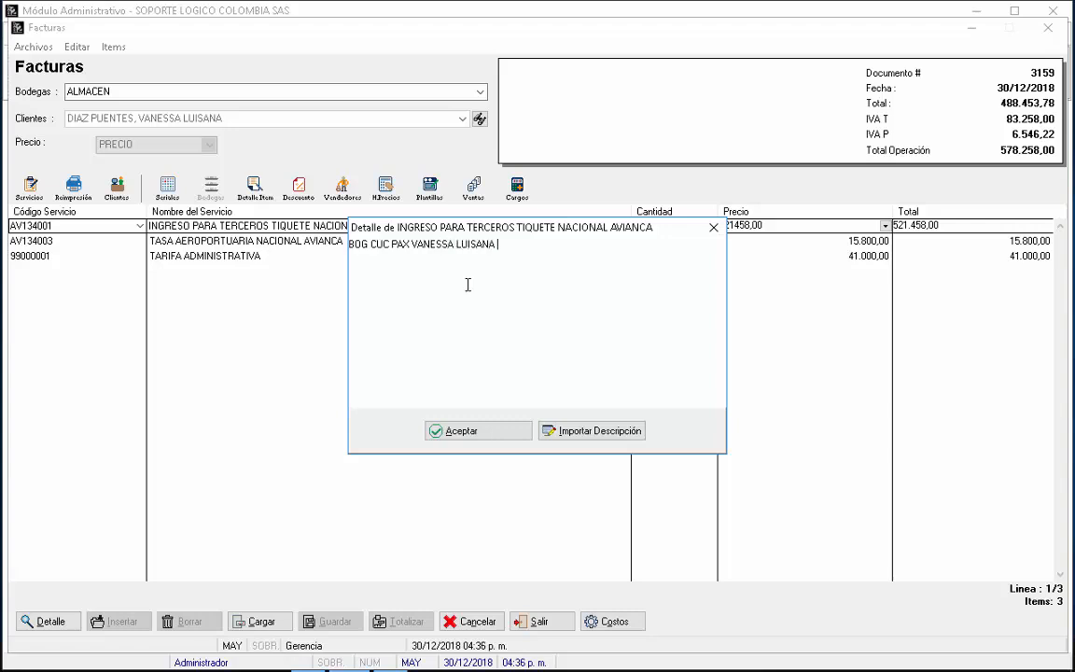
left_click(483, 433)
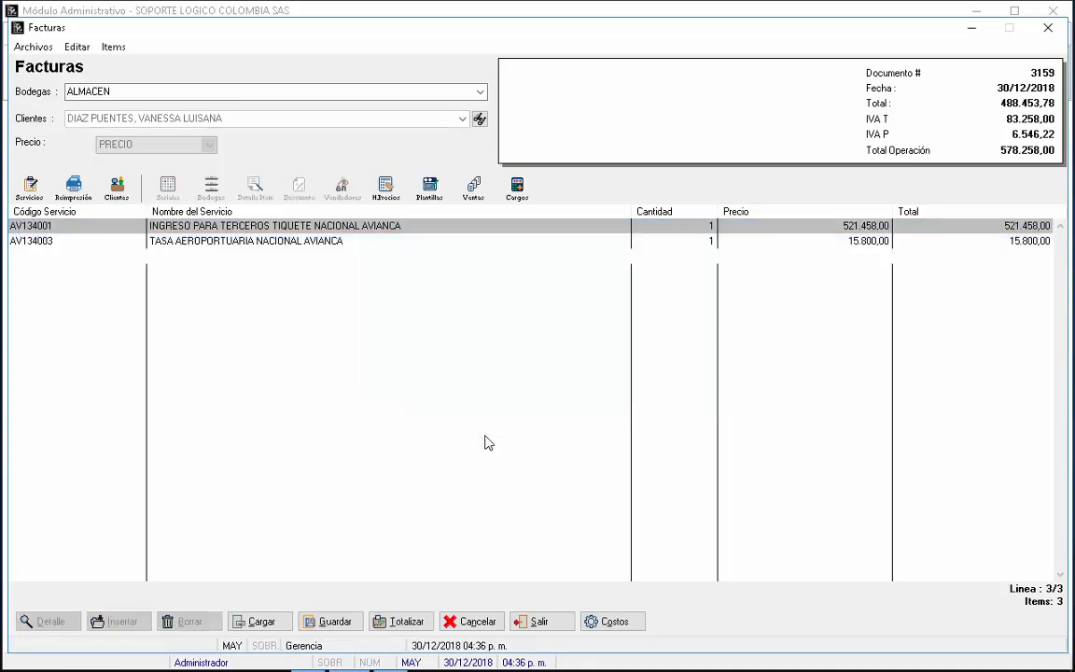
Step: In the totals form, set issue date 21/12/2018 and due in 8 days
left_click(418, 622)
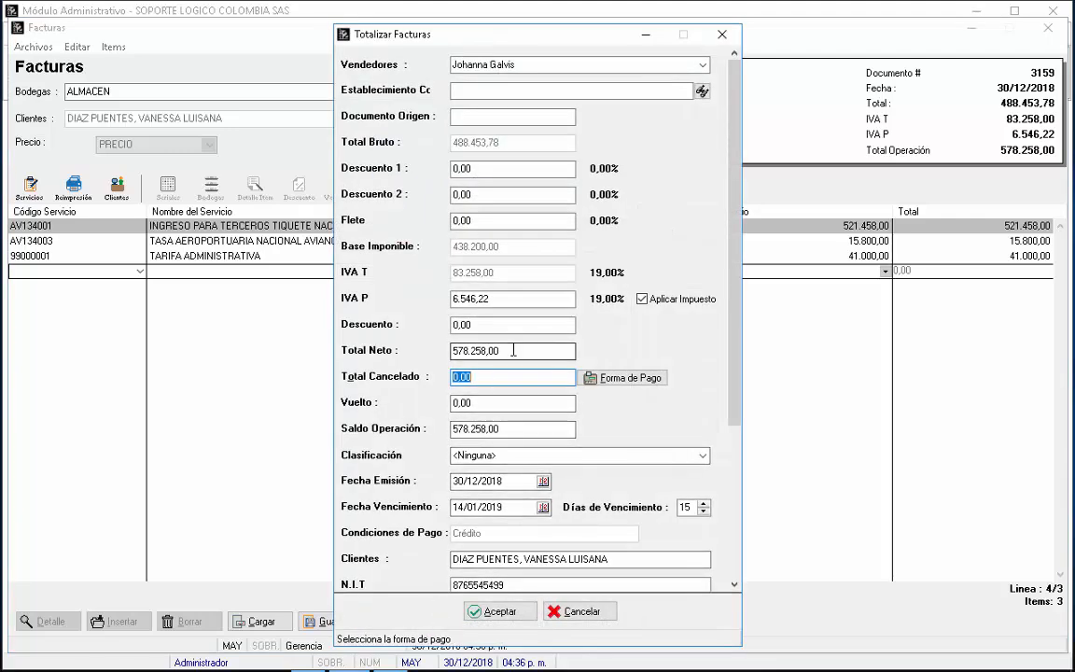
left_click(526, 481)
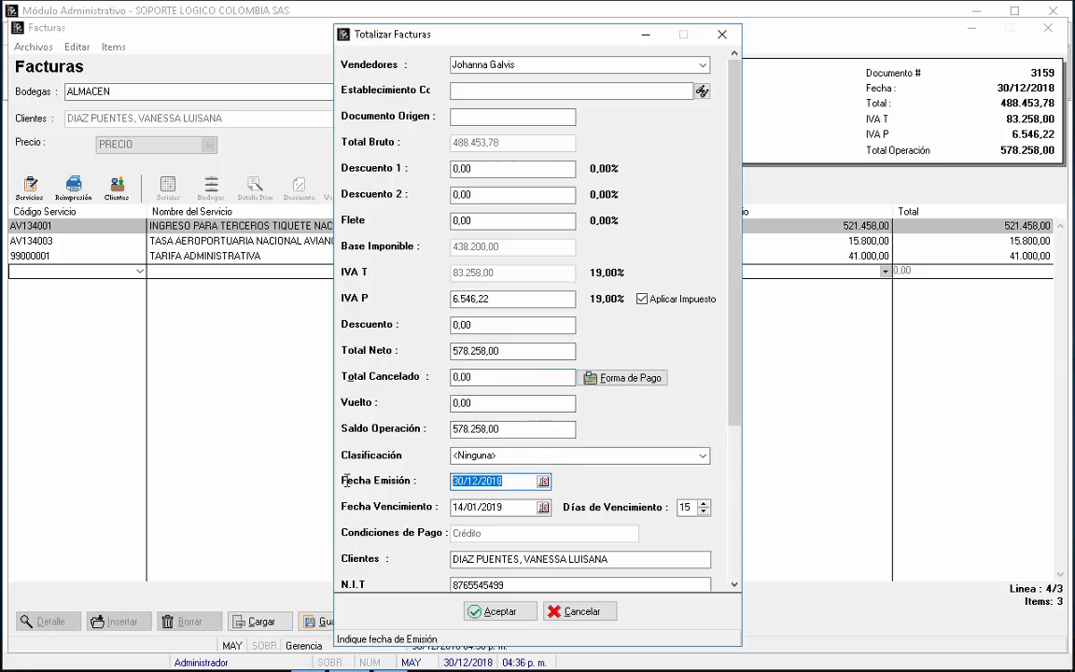
type("21/12")
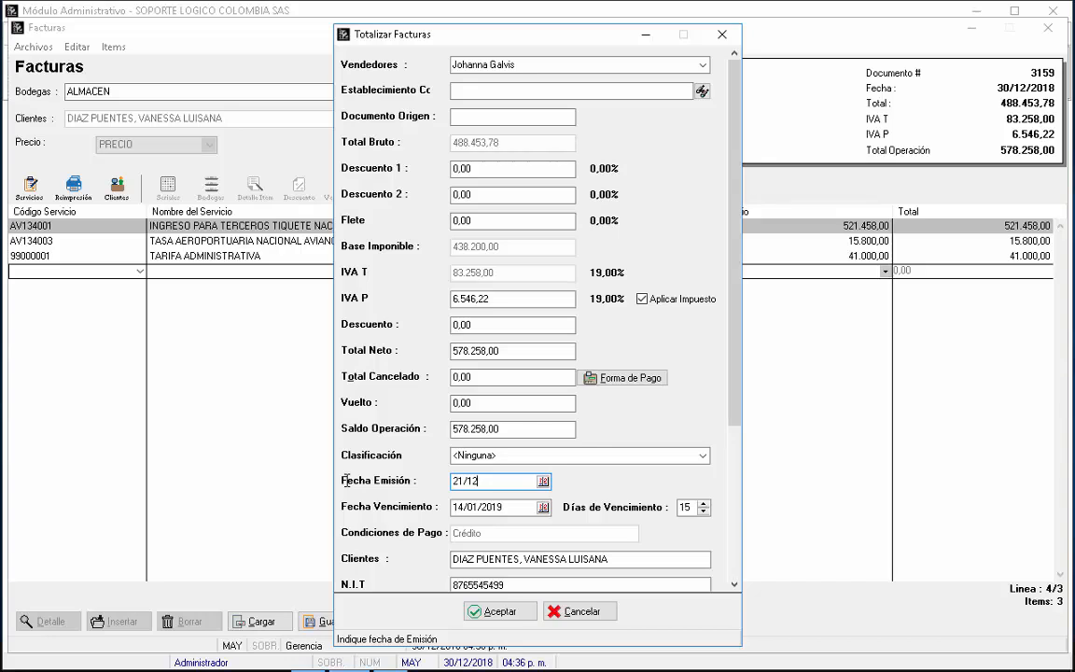
key("Tab")
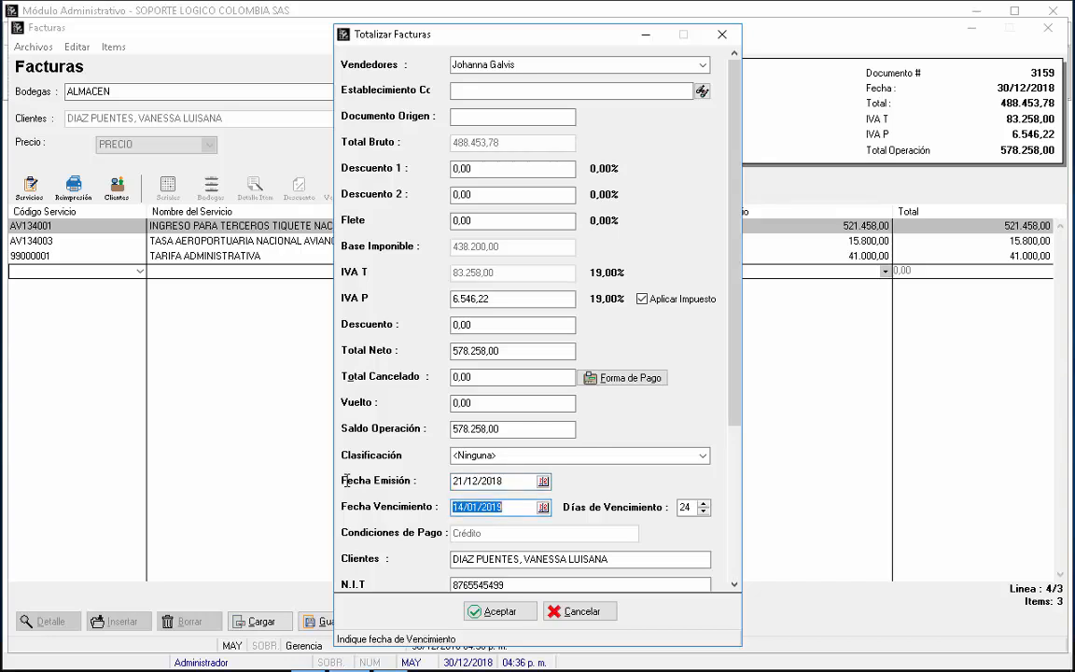
key("Tab")
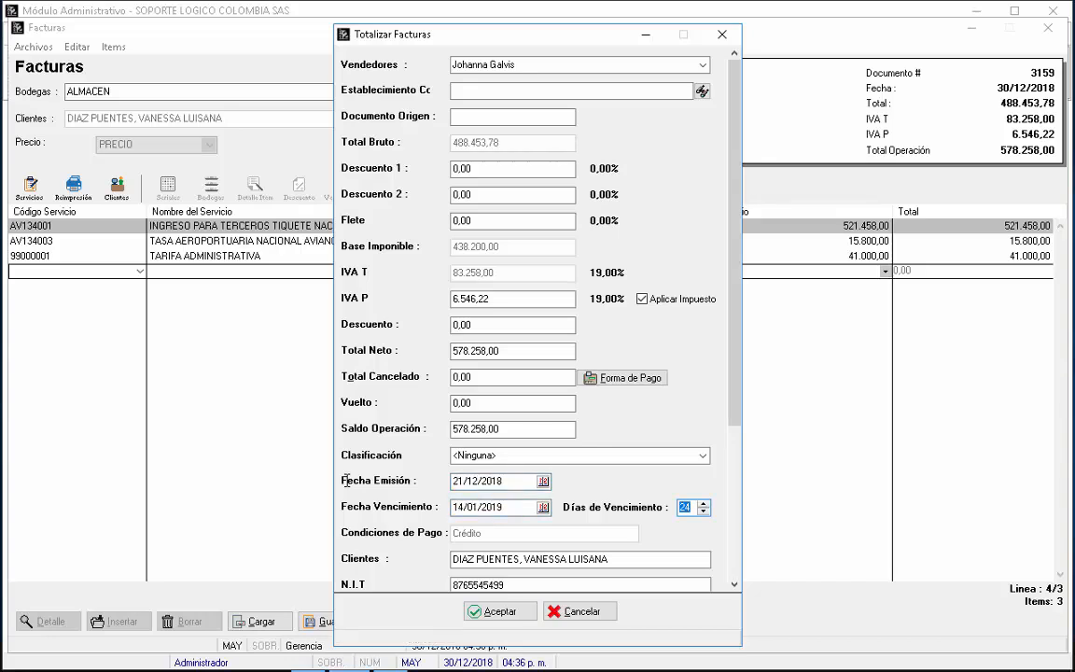
type("8")
key("Tab")
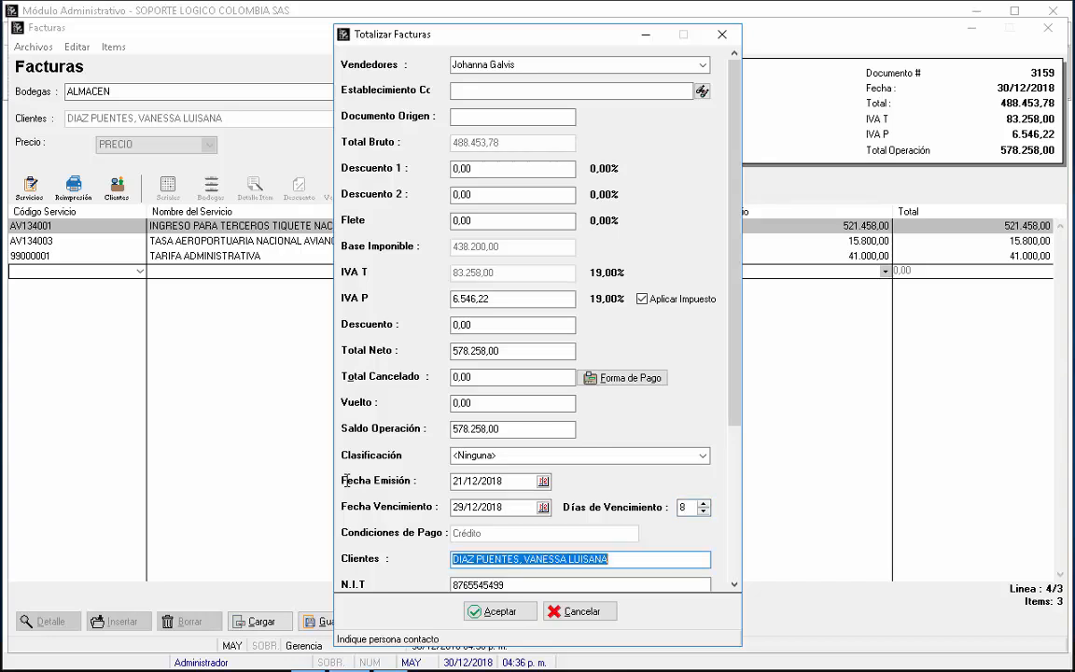
Step: Note departure 24/12/2018 and return 28/12 in the comments, then finalize invoice 3159 for printing
left_click_drag(735, 280, 729, 495)
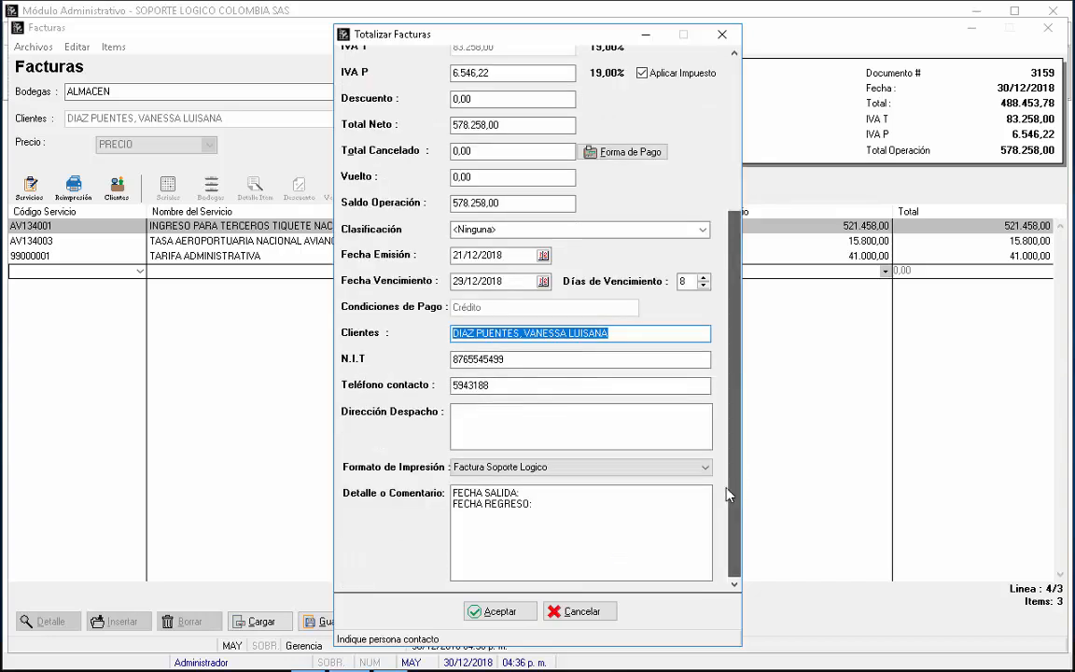
left_click(551, 493)
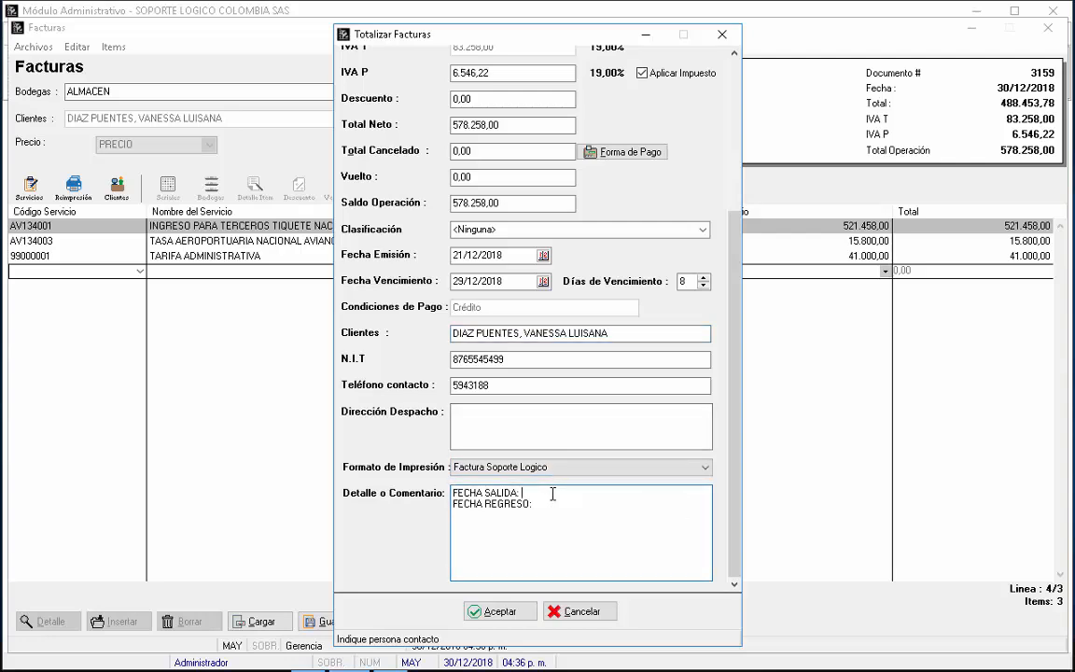
type("24/12/2018")
key("Down")
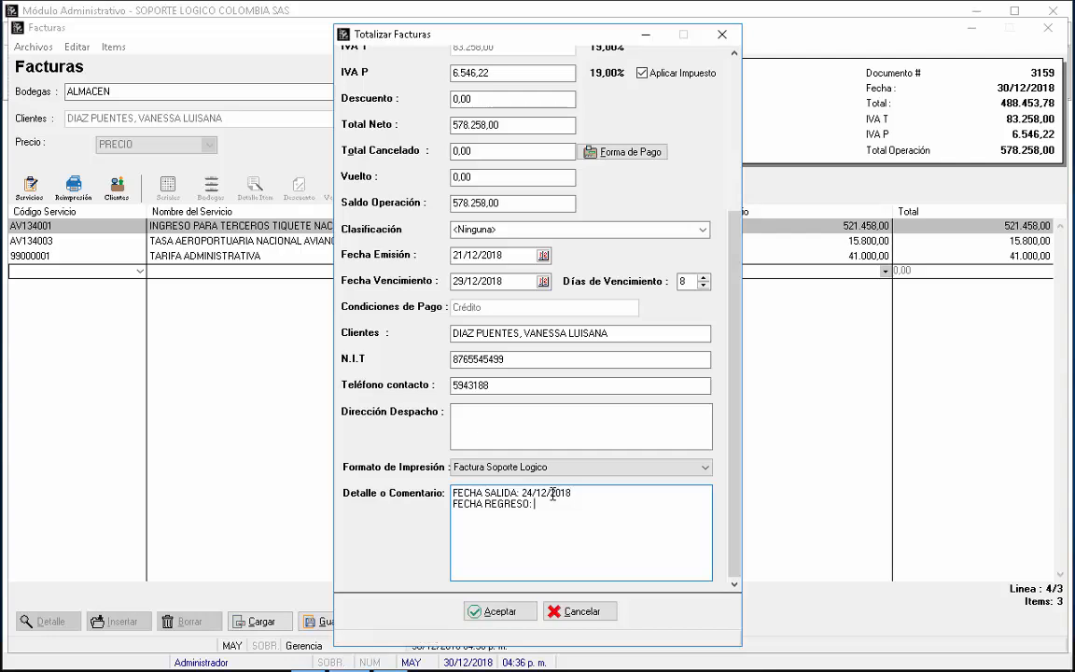
type("28/12/2018")
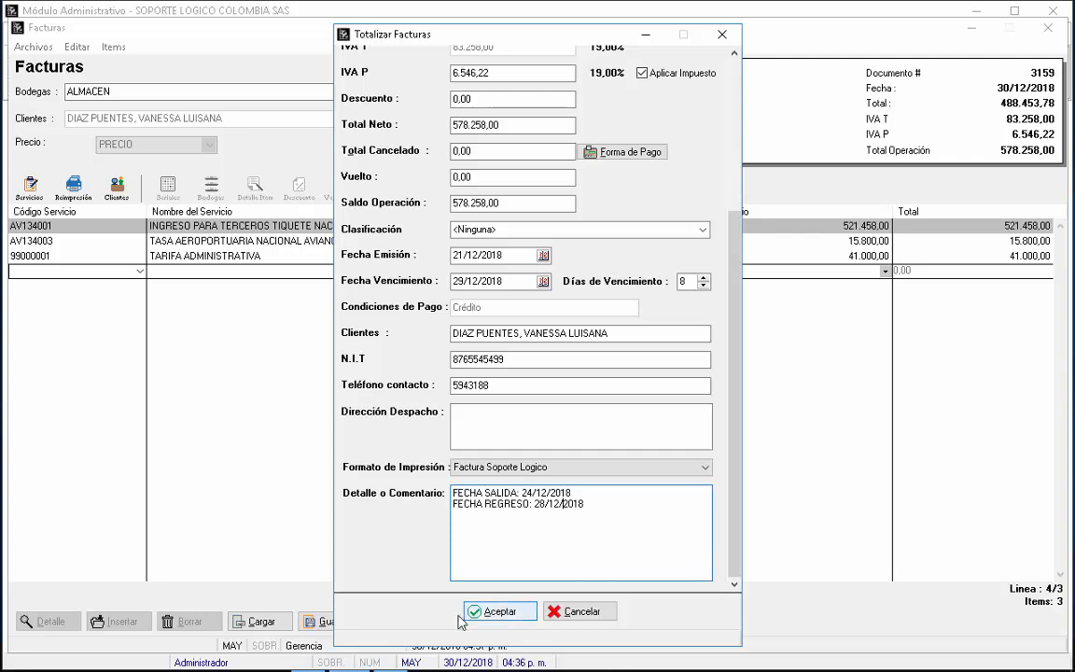
left_click(512, 609)
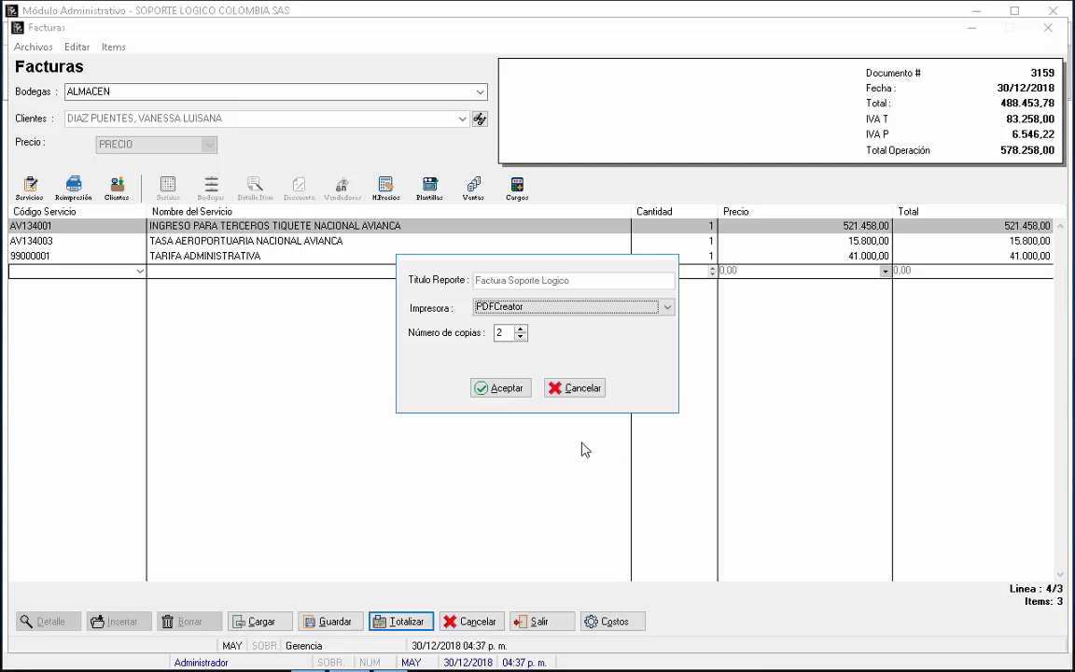
Step: Print invoice 3159 to PDF and retitle it 'Factura 3160' with the client's name
left_click(507, 388)
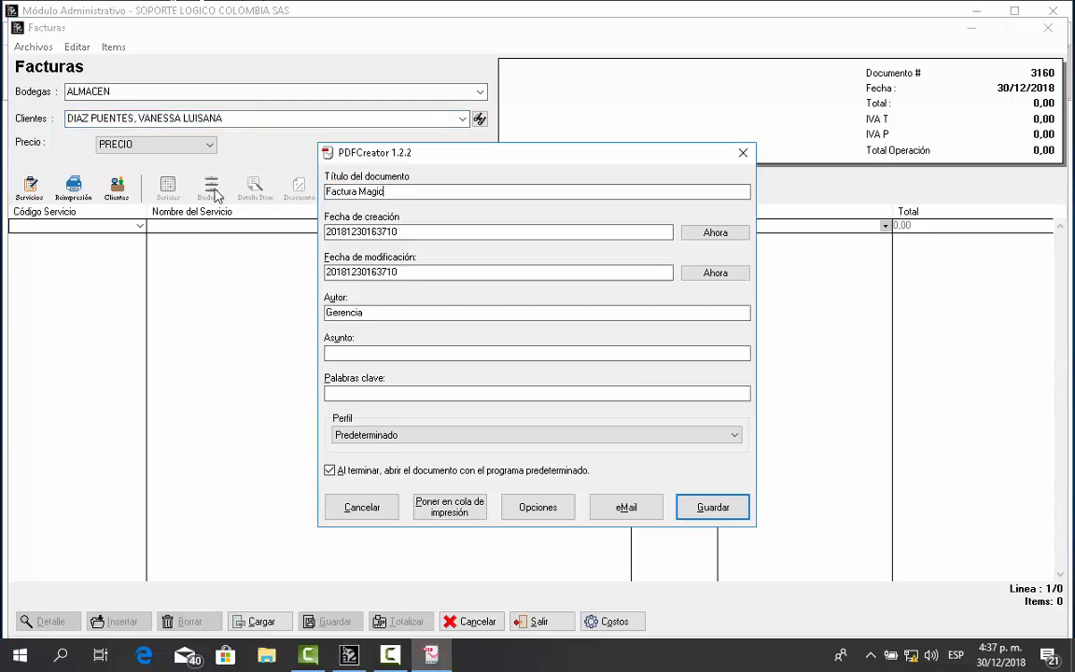
key("BackSpace")
key("BackSpace")
key("BackSpace")
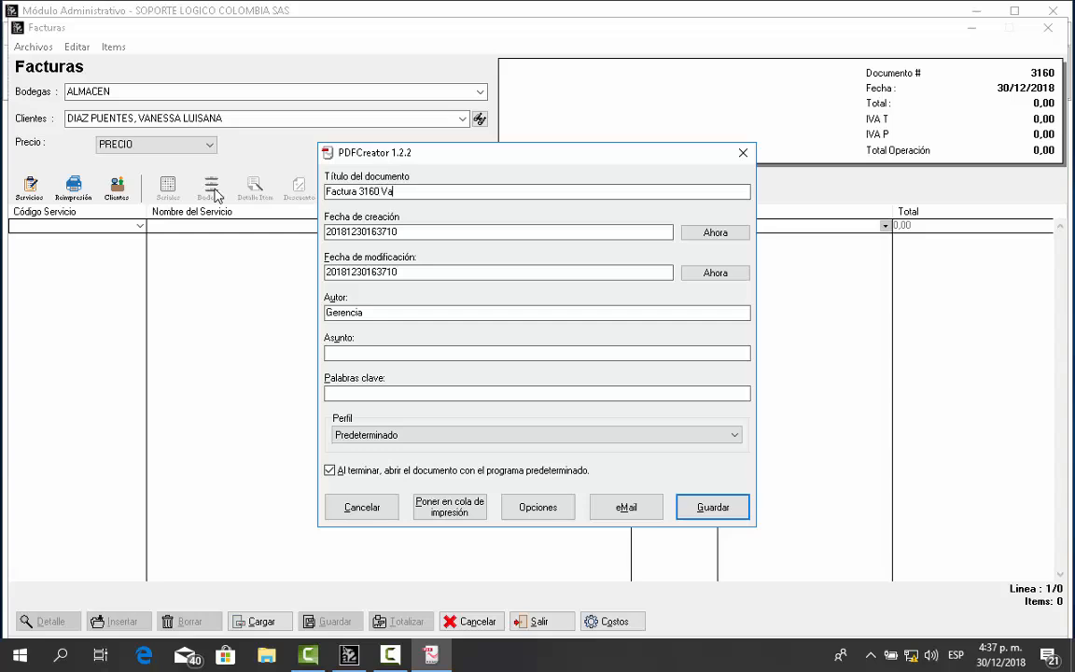
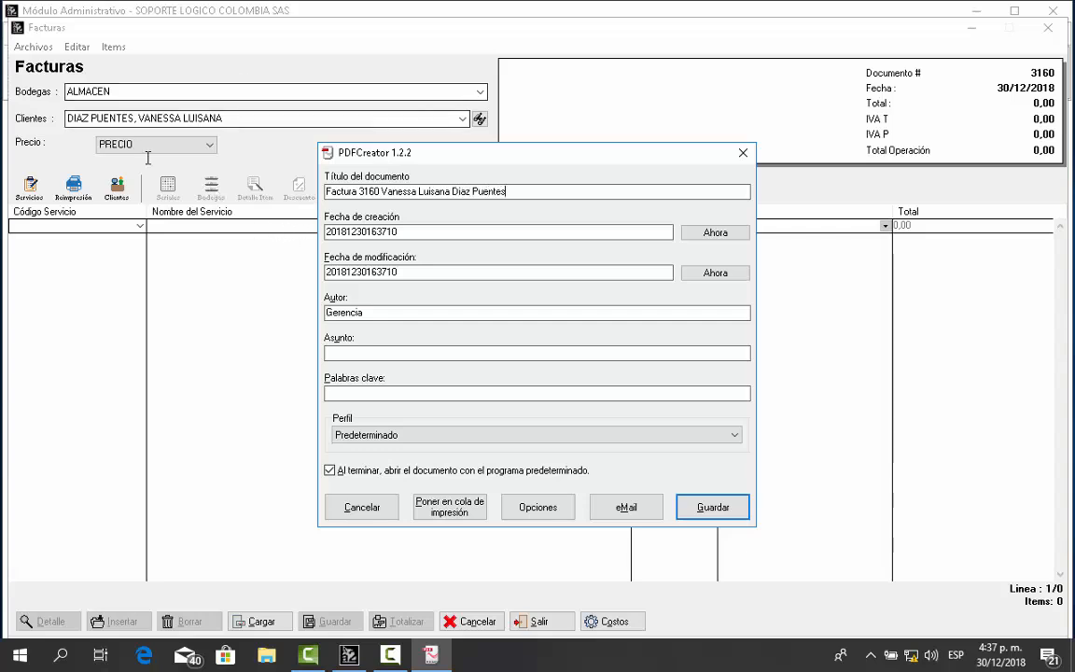
Step: Save the Factura 3160 PDF, scroll down to its 578.258 total and observations, then close Reader
left_click(714, 507)
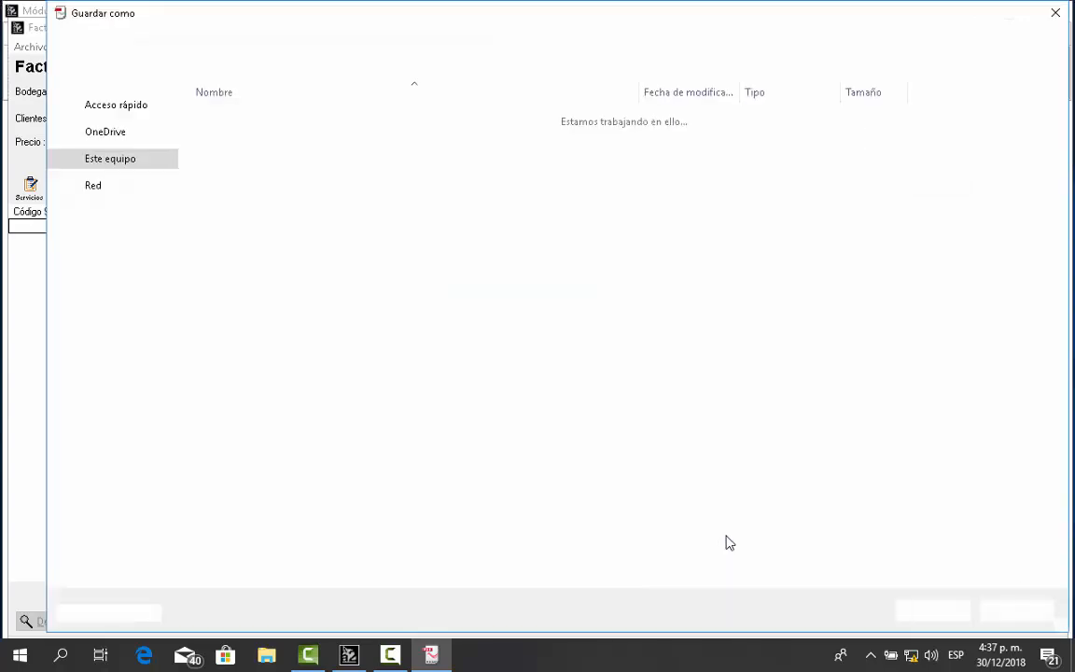
left_click(954, 614)
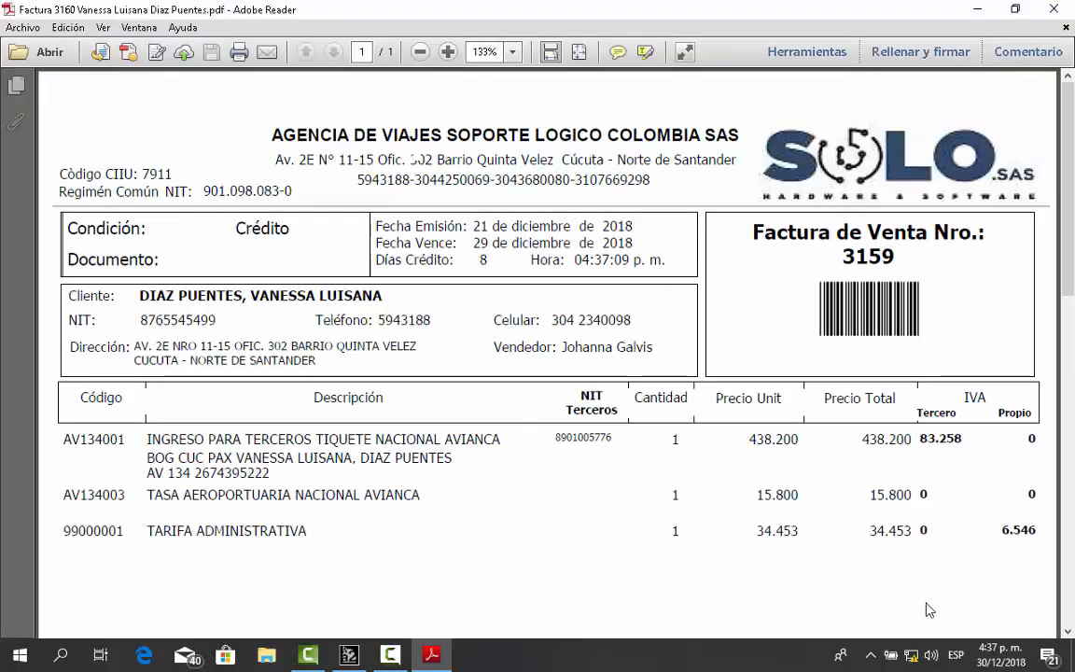
left_click(1069, 631)
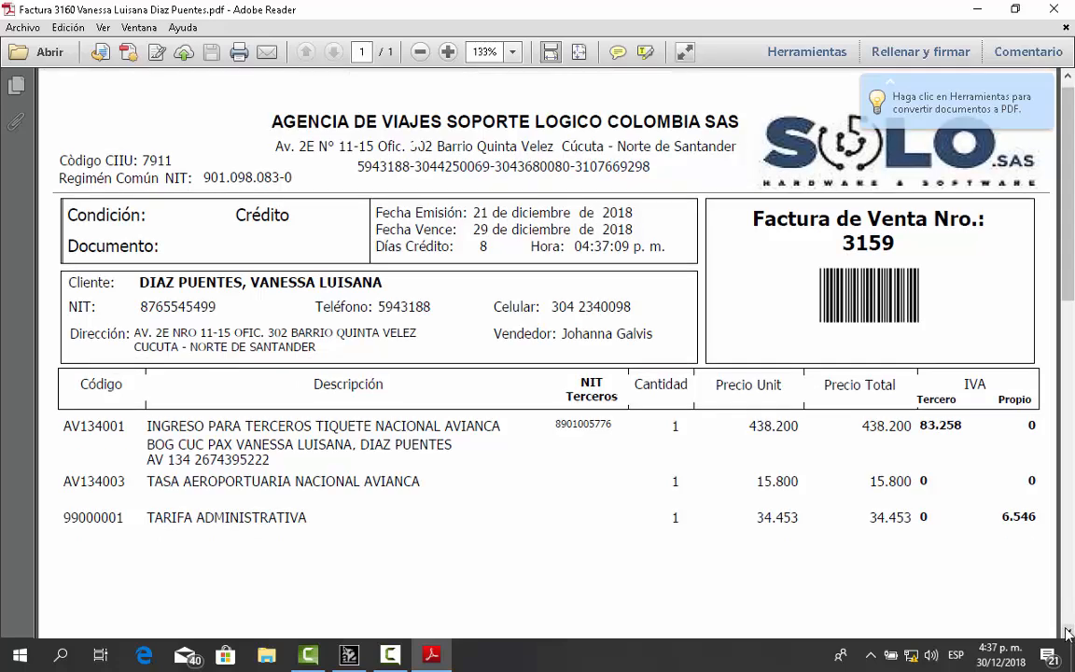
left_click(1070, 632)
left_click(1070, 631)
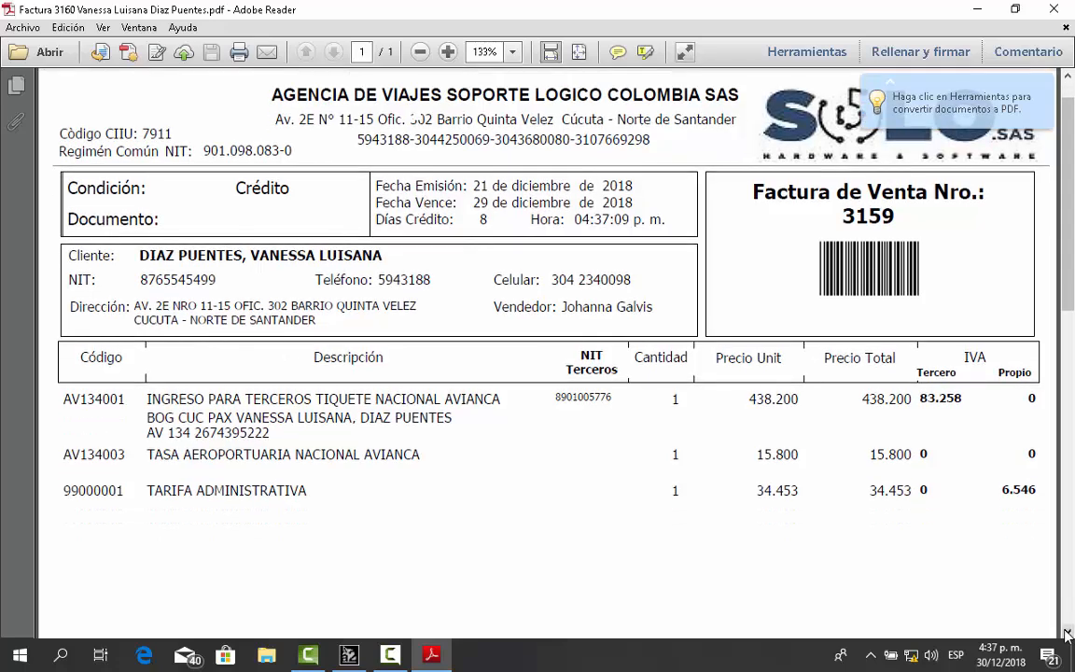
left_click(1069, 632)
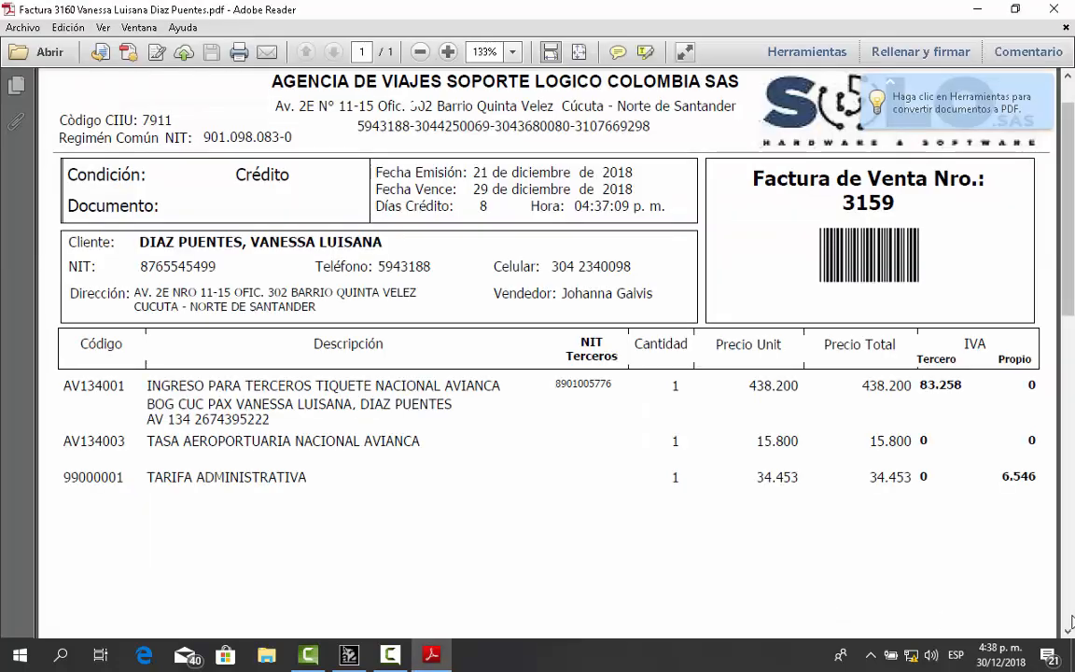
left_click_drag(1070, 632, 1069, 632)
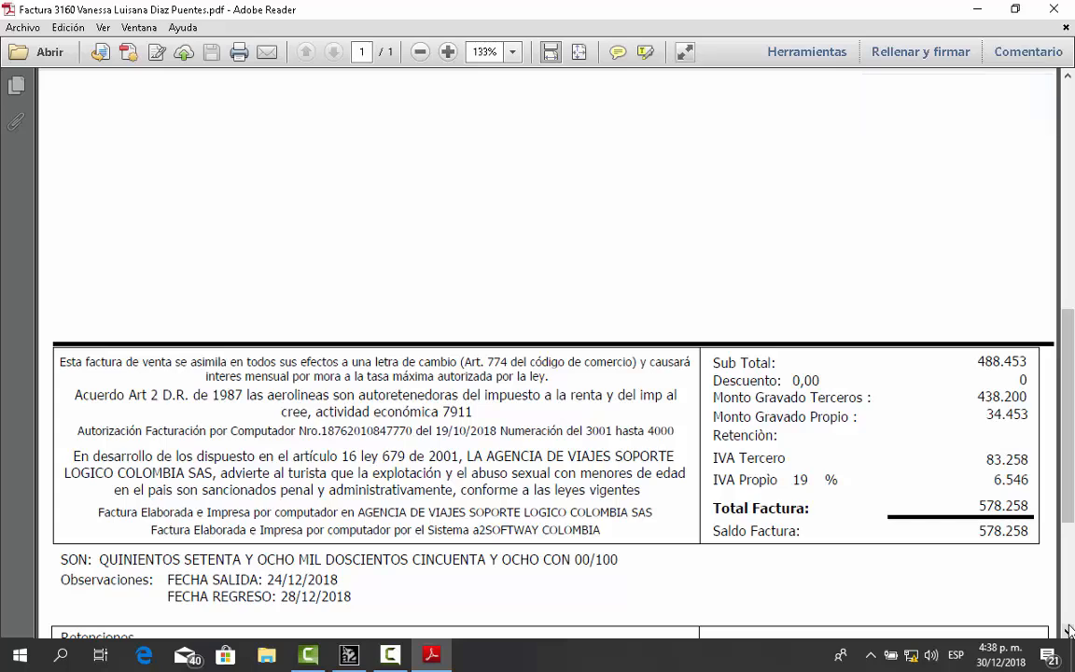
left_click(1070, 632)
left_click(1070, 632)
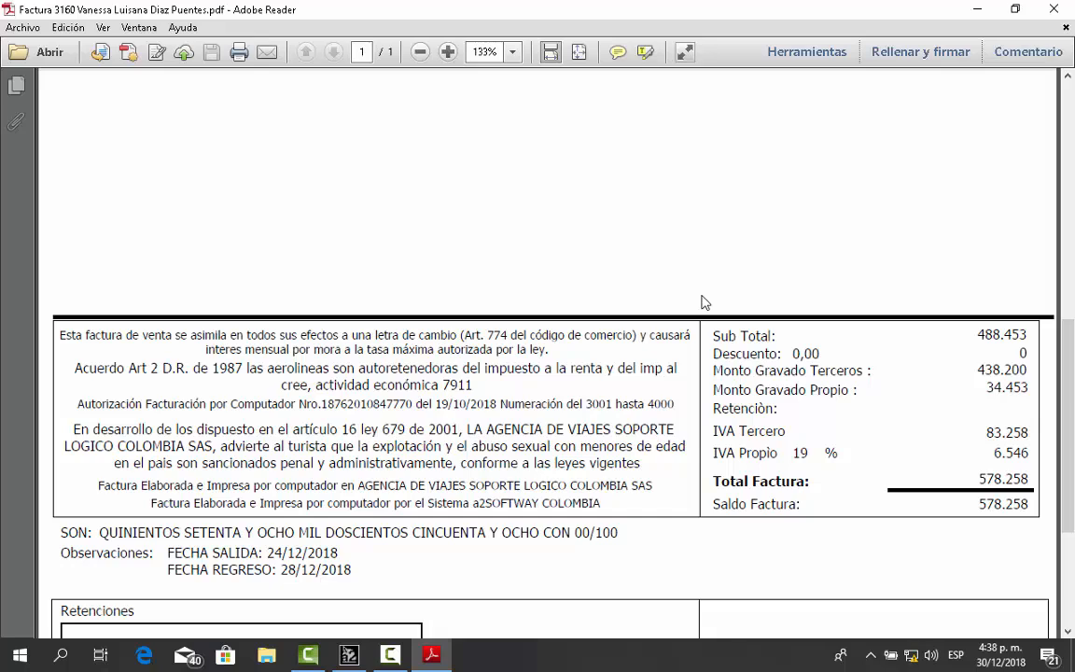
left_click(1058, 9)
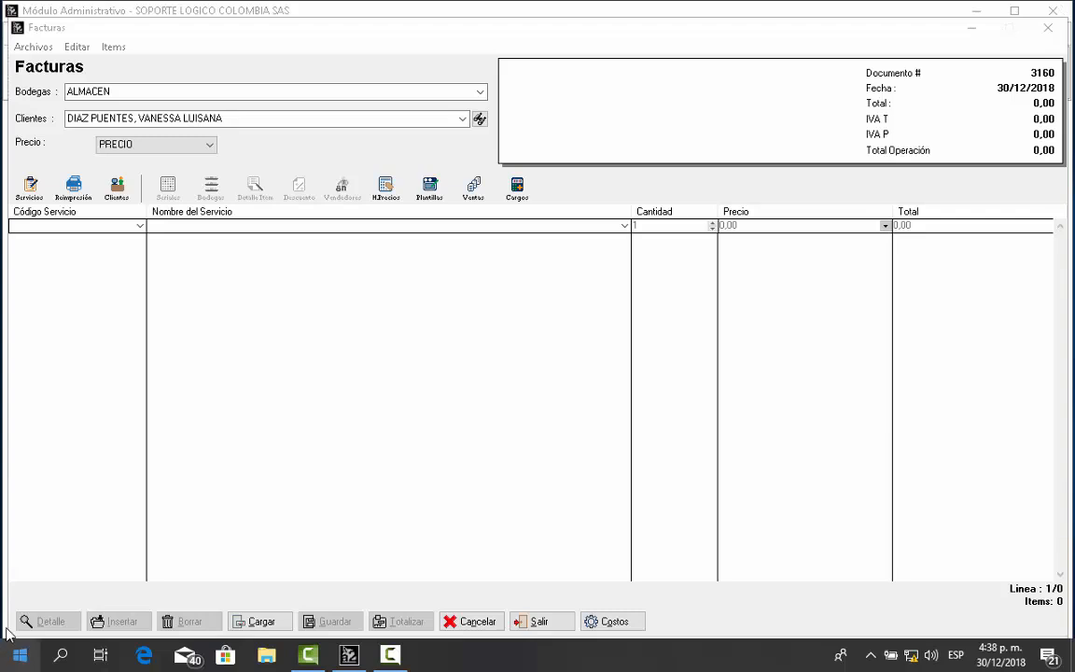
left_click(464, 623)
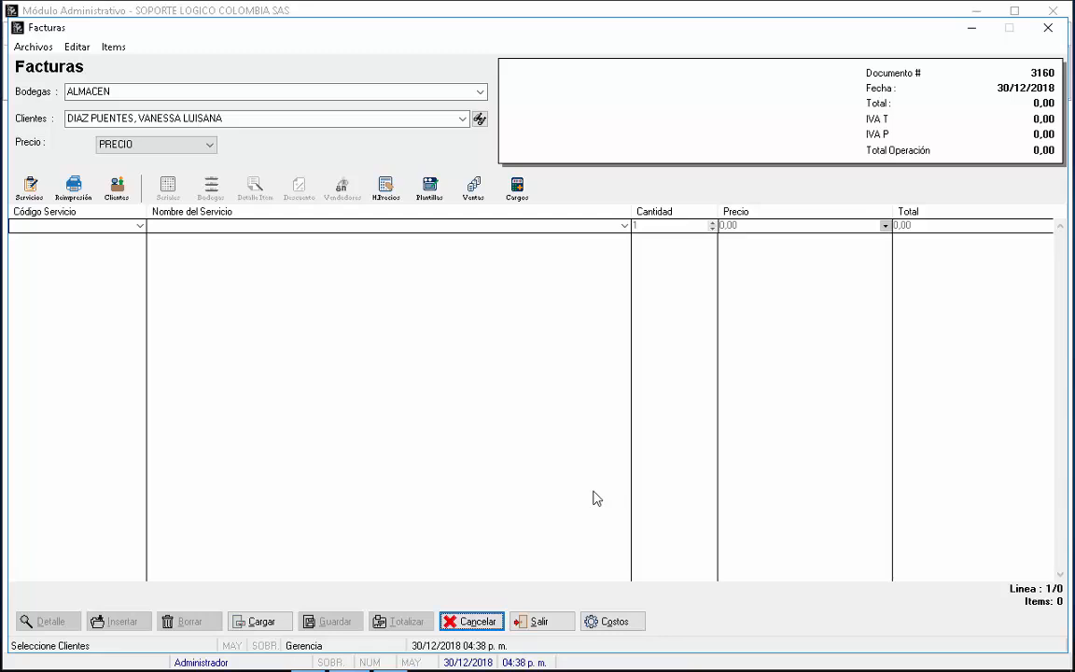
left_click(549, 621)
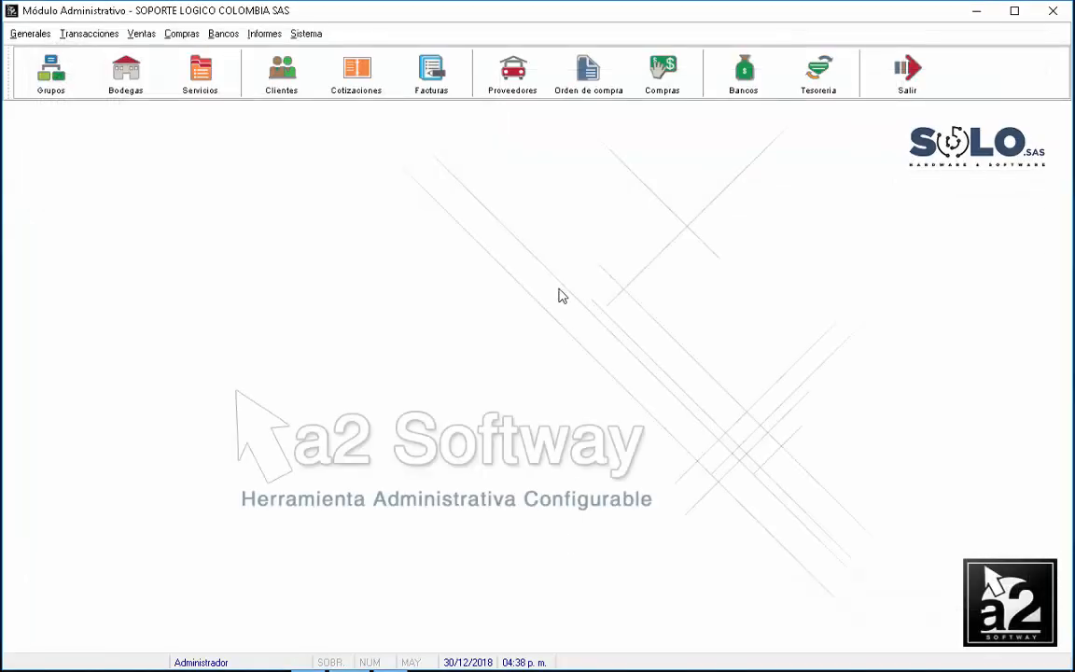
left_click(264, 34)
mouse_move(290, 67)
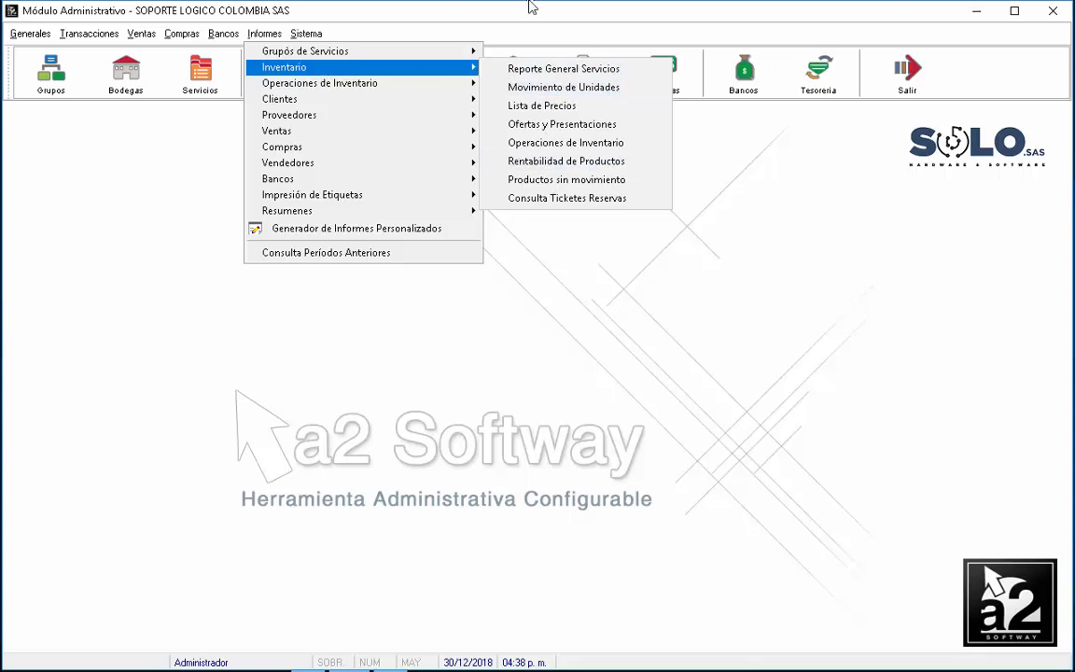
left_click(553, 199)
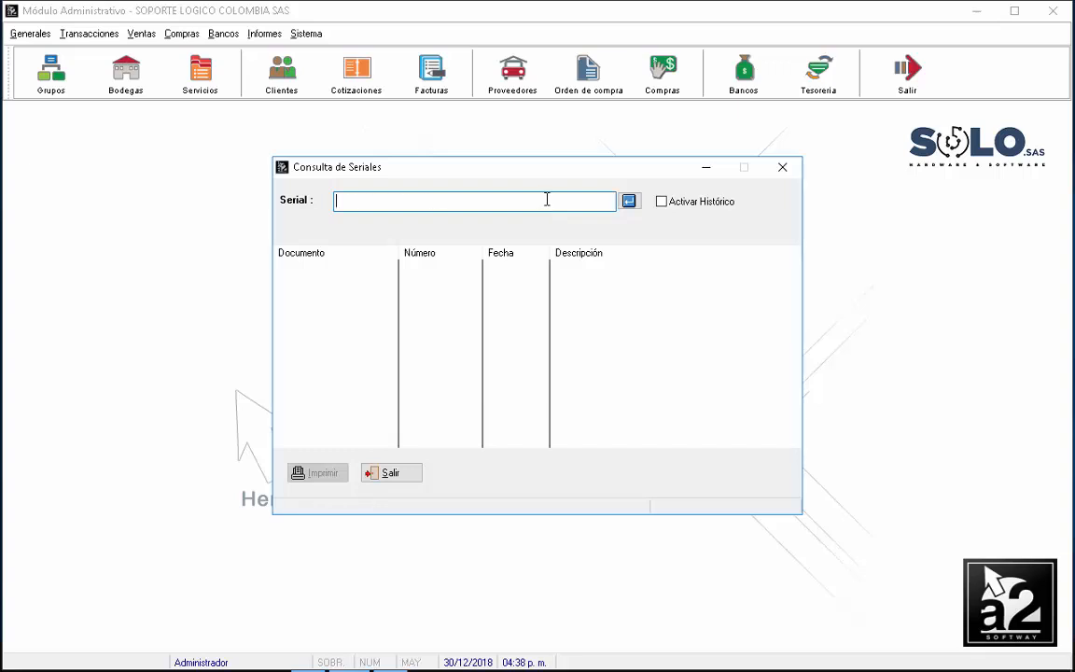
key("Tab")
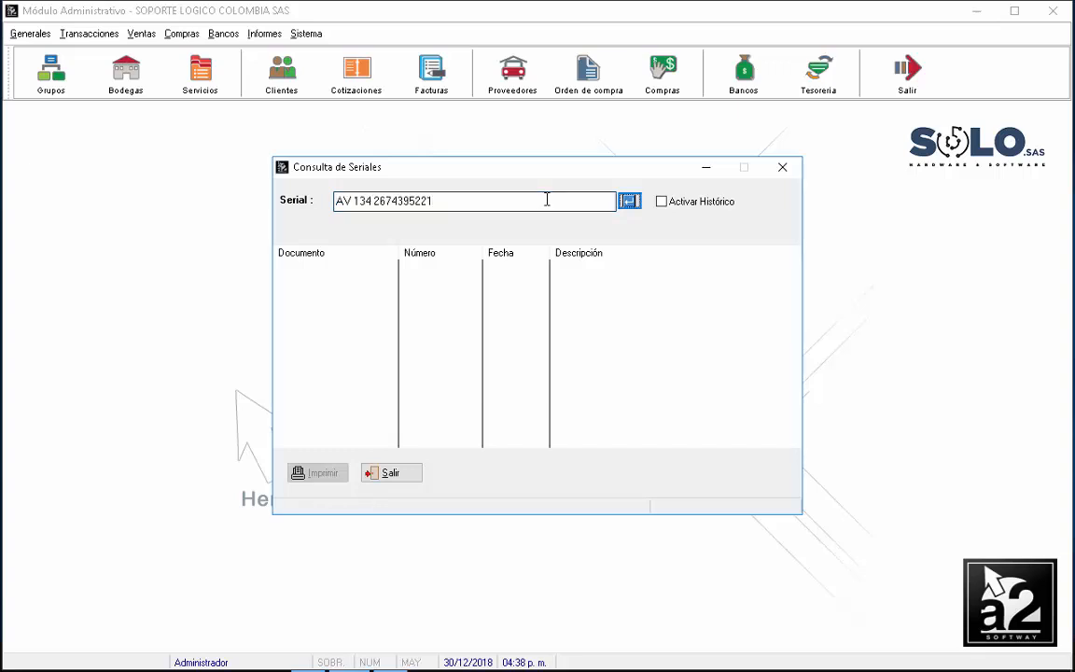
left_click(634, 202)
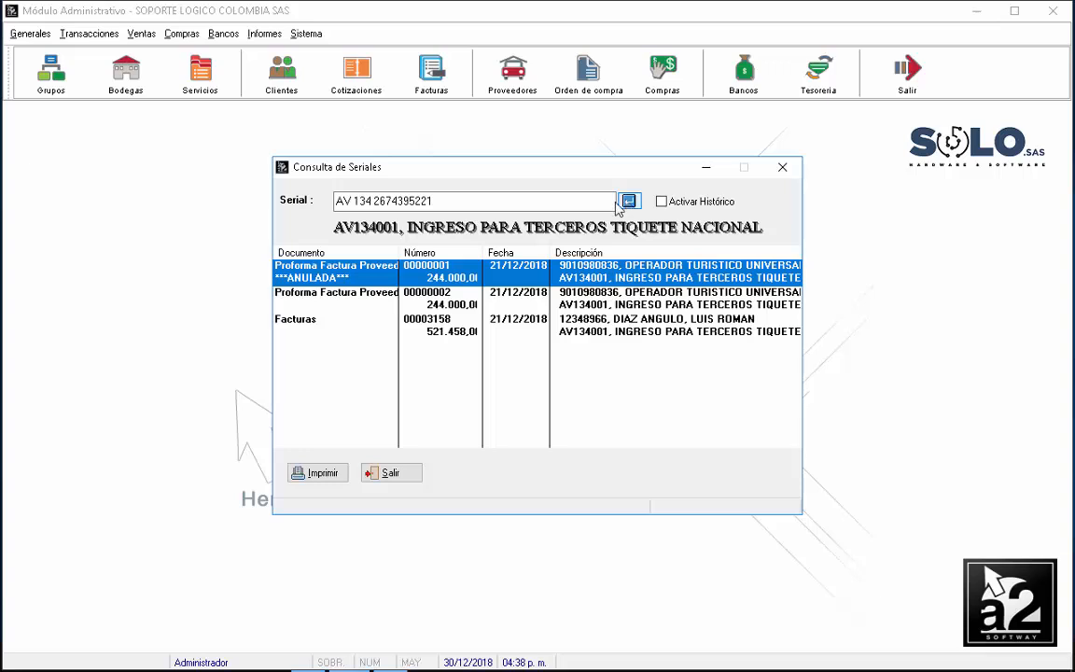
left_click(392, 474)
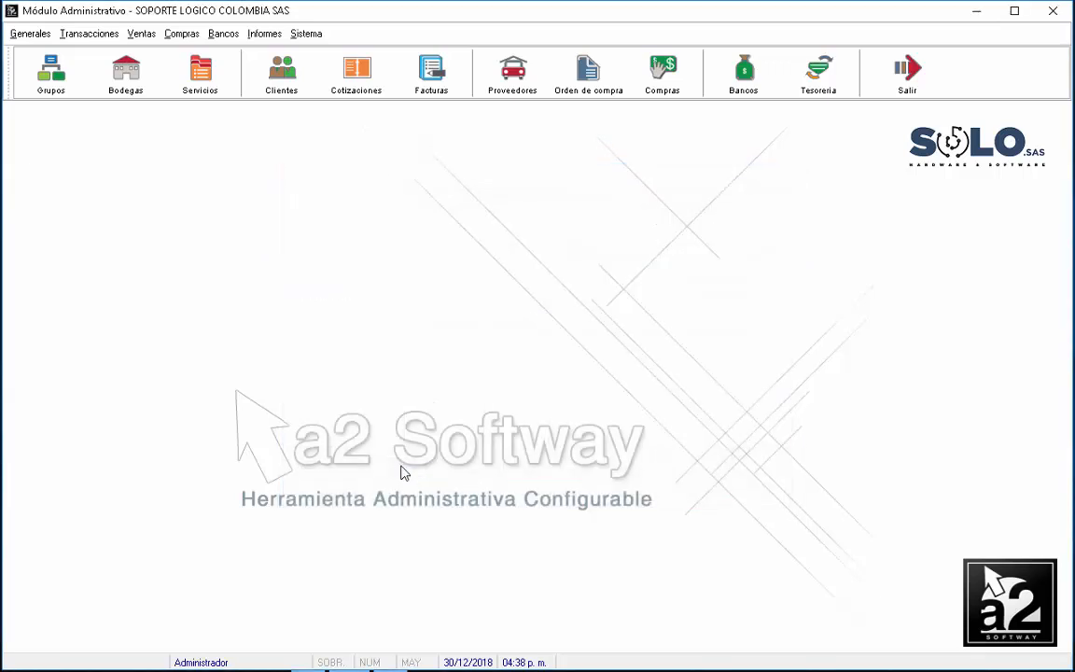
left_click(265, 34)
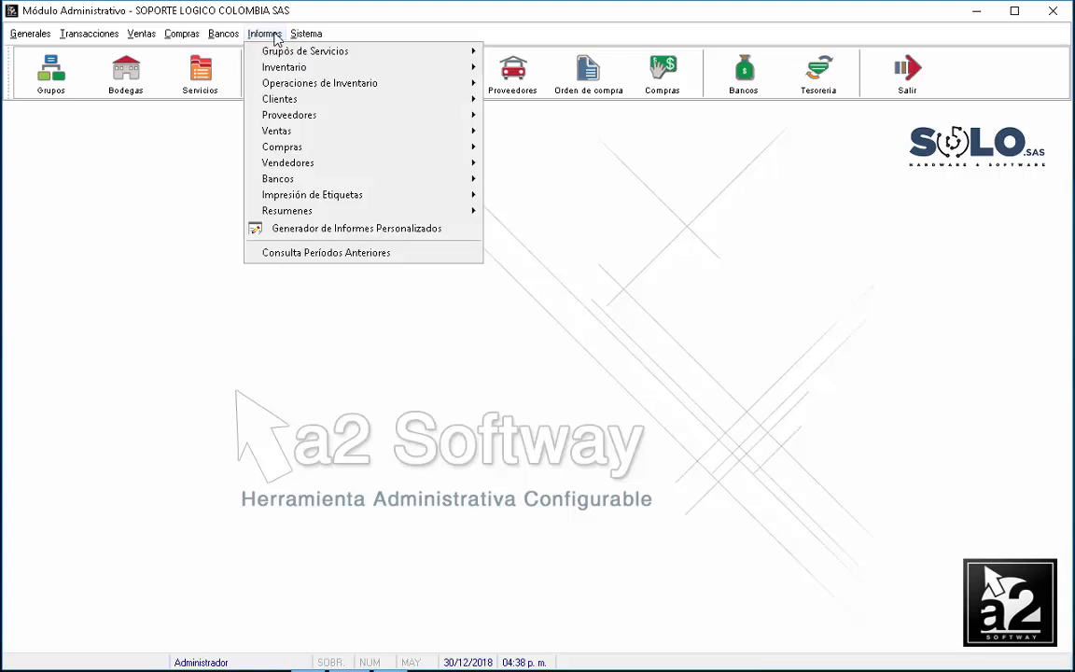
mouse_move(278, 68)
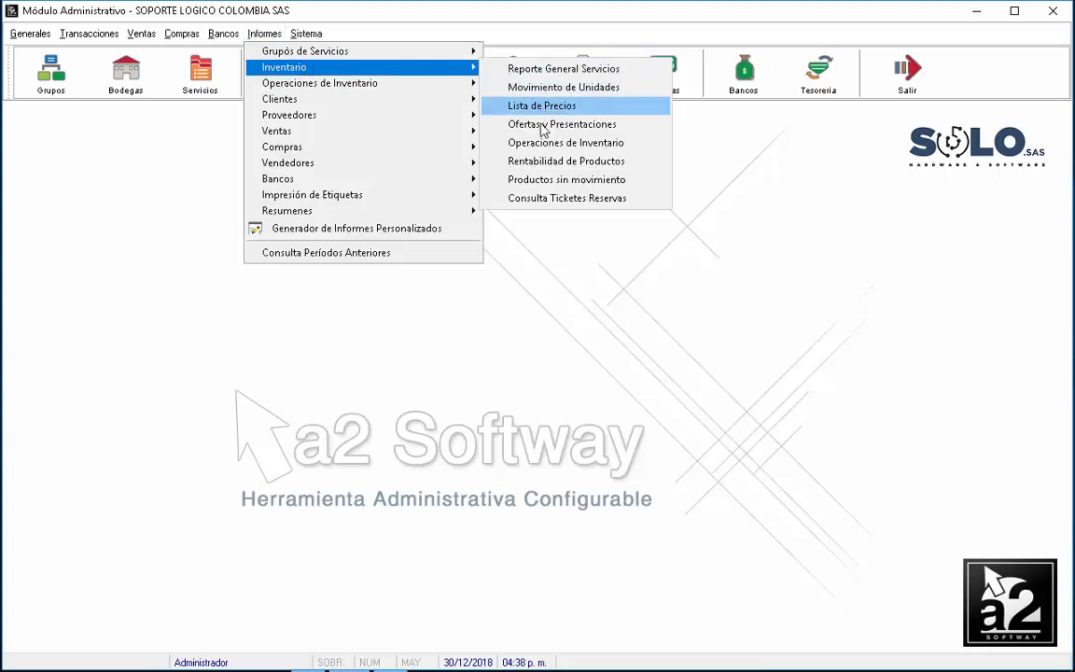
left_click(558, 197)
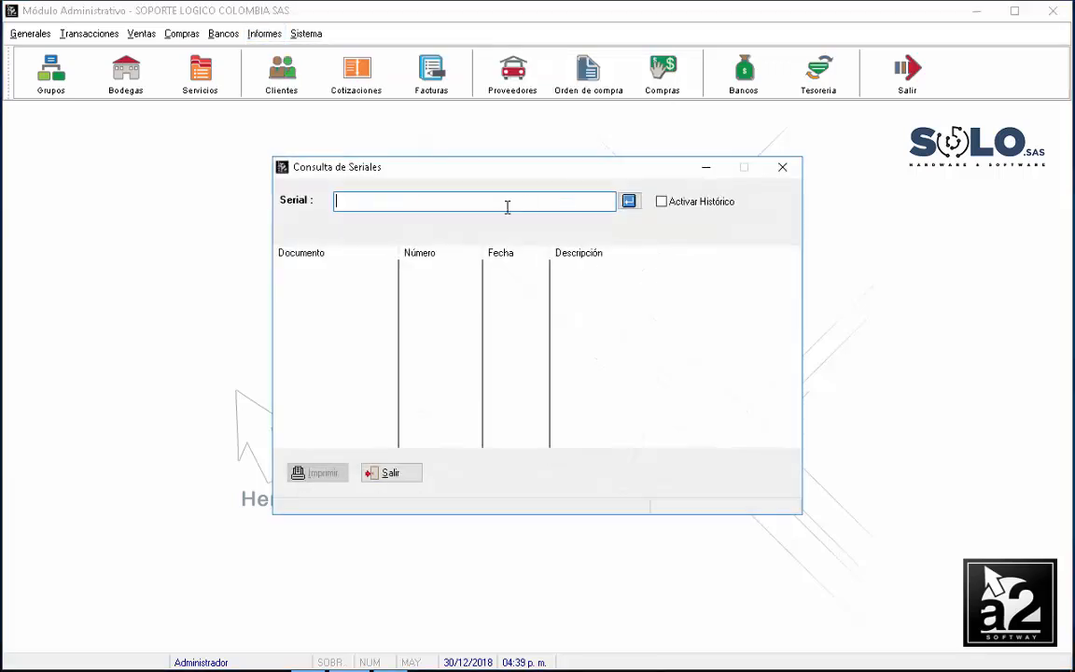
key("ctrl+v")
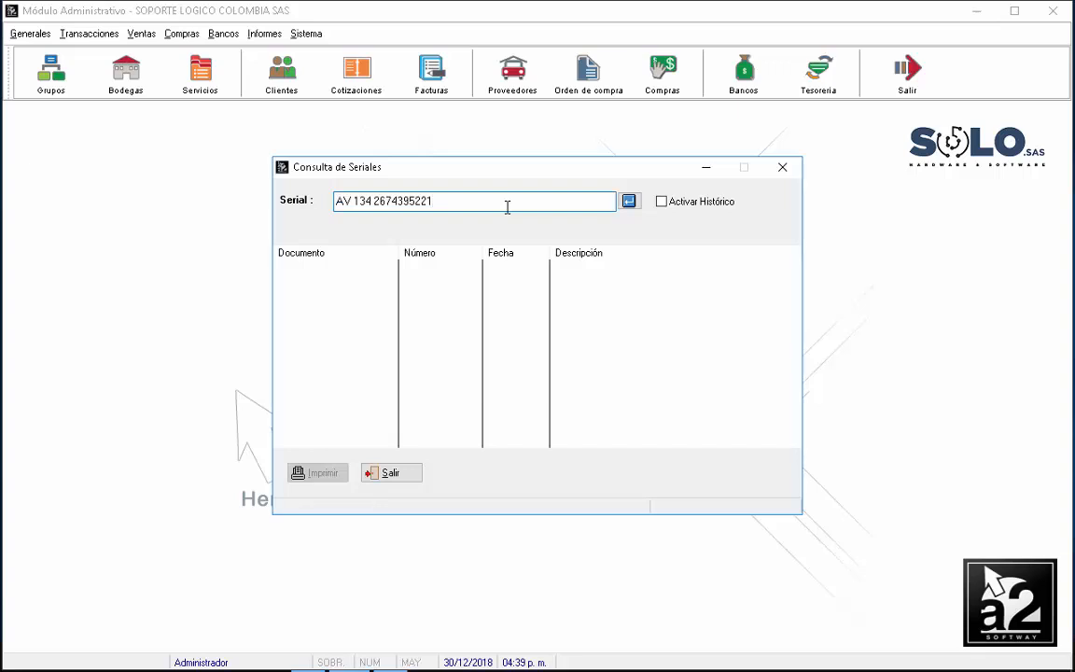
key("BackSpace")
type("2")
left_click(628, 201)
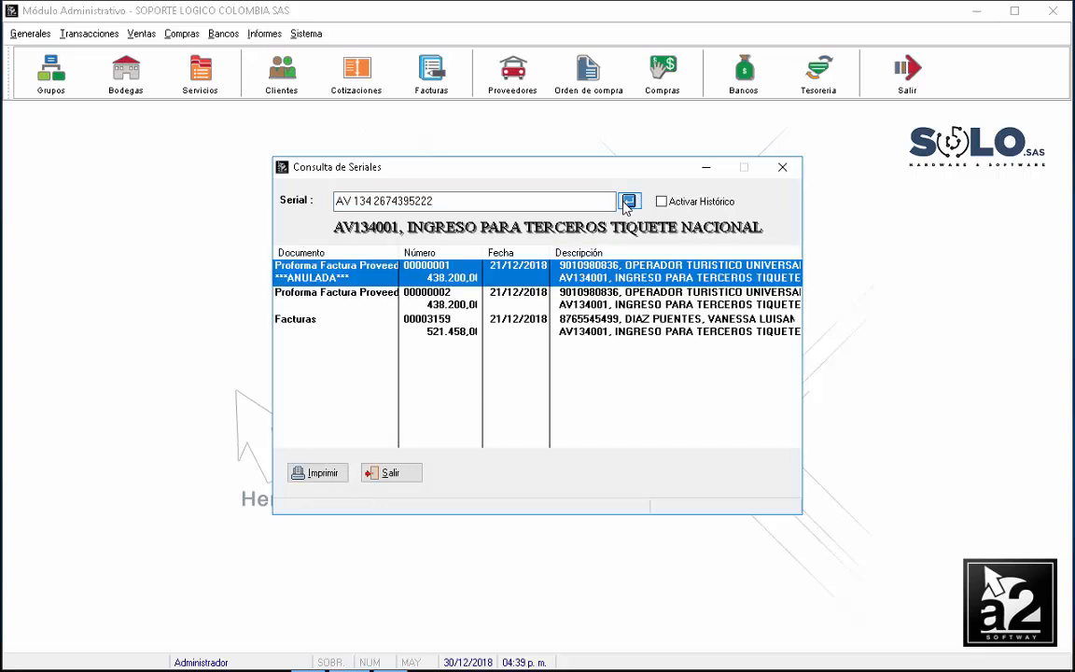
left_click(390, 474)
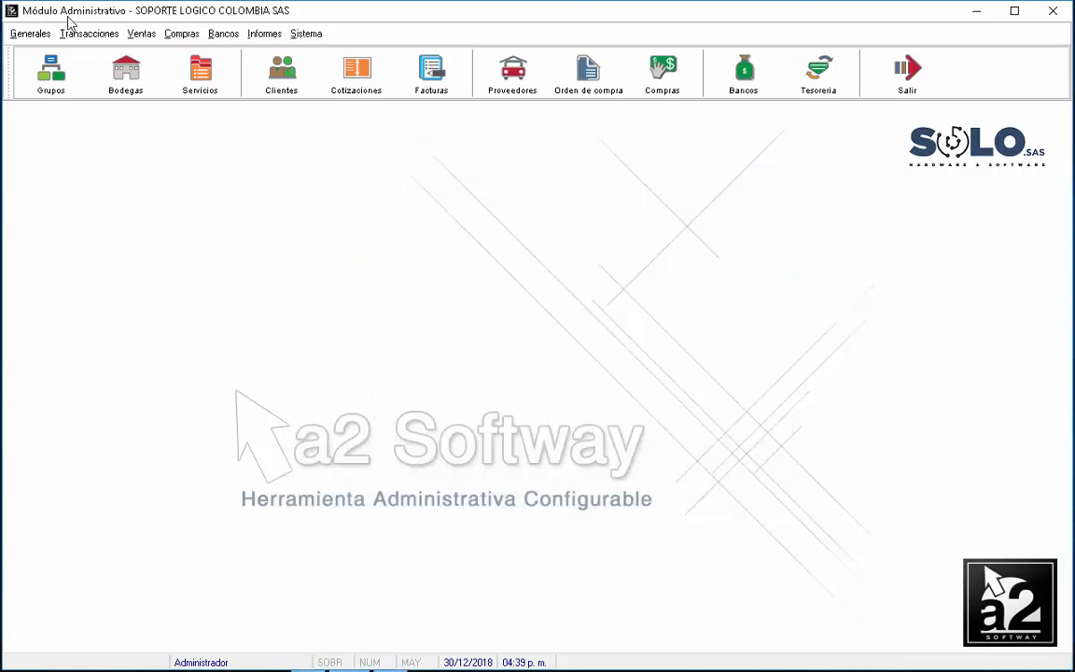
Step: Open the ticket reservation control and search invoices by issue date 21/12
left_click(77, 34)
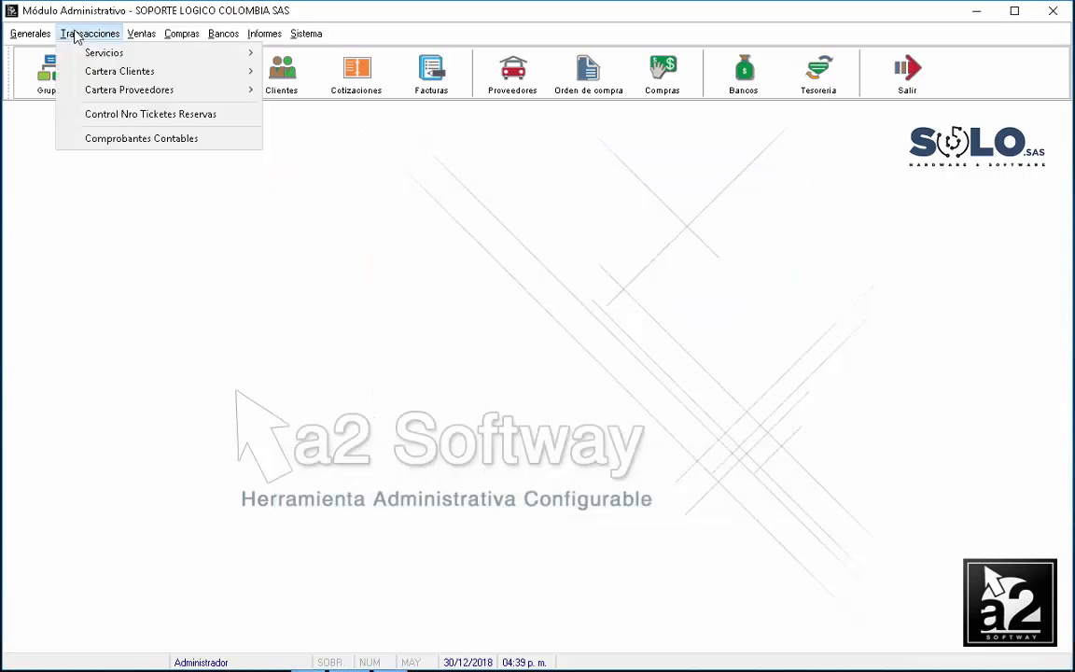
left_click(174, 113)
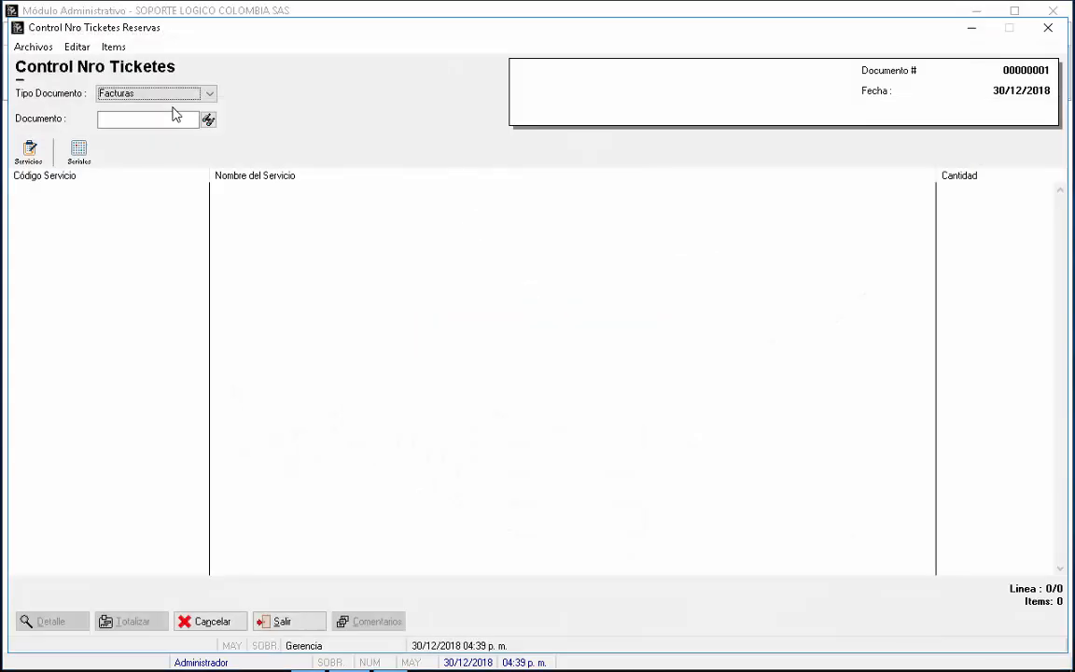
left_click(173, 119)
left_click(185, 119)
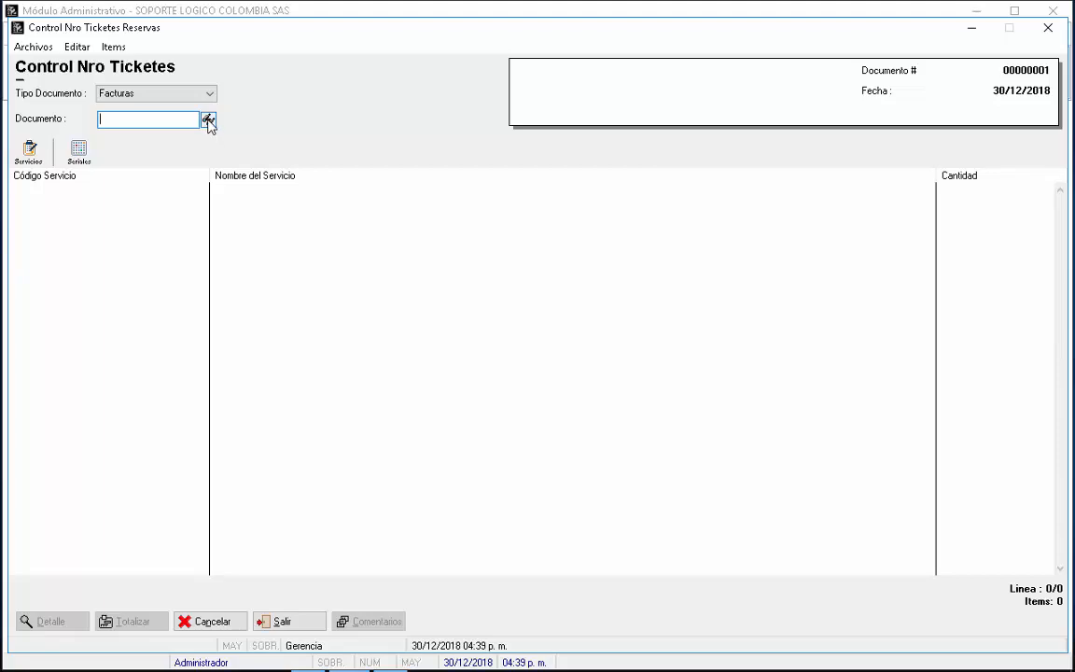
left_click(209, 122)
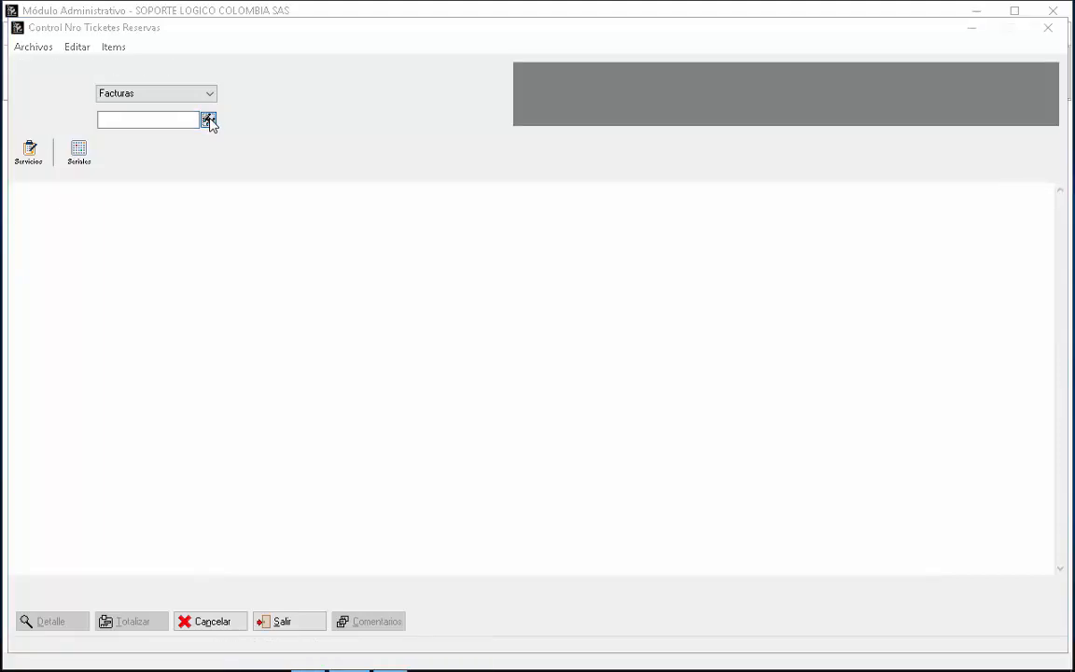
left_click(259, 89)
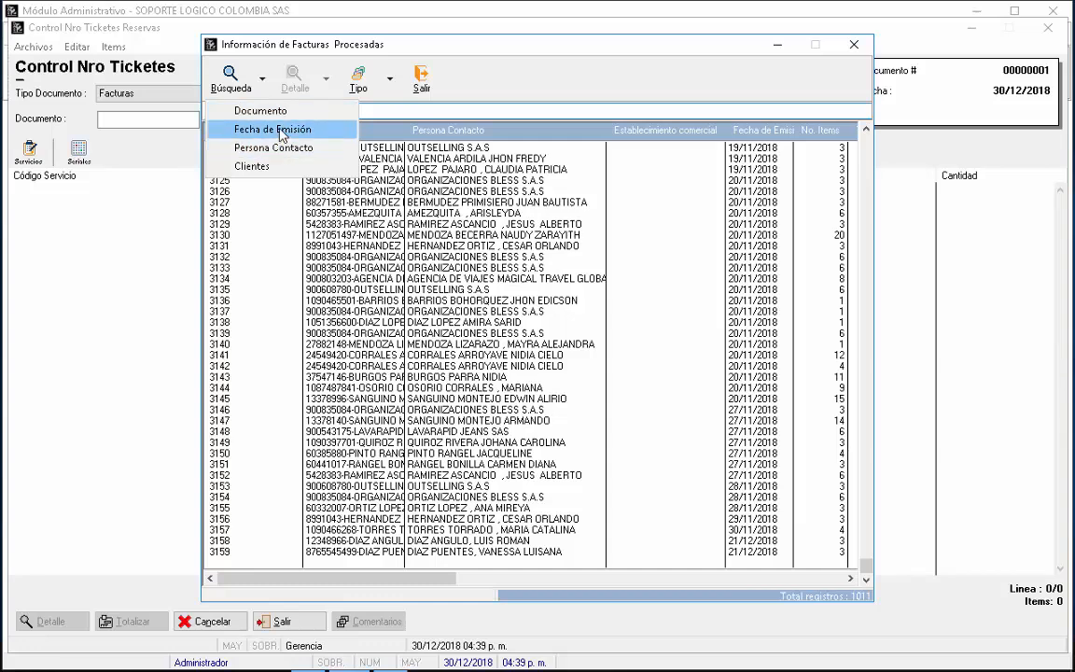
left_click(280, 132)
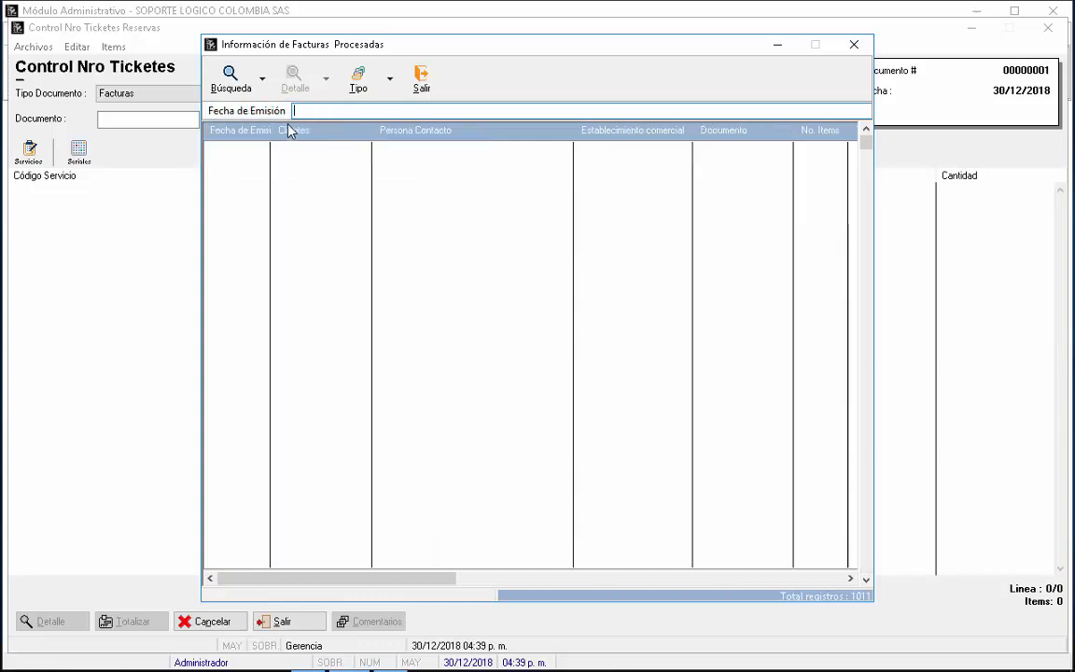
type("21/12")
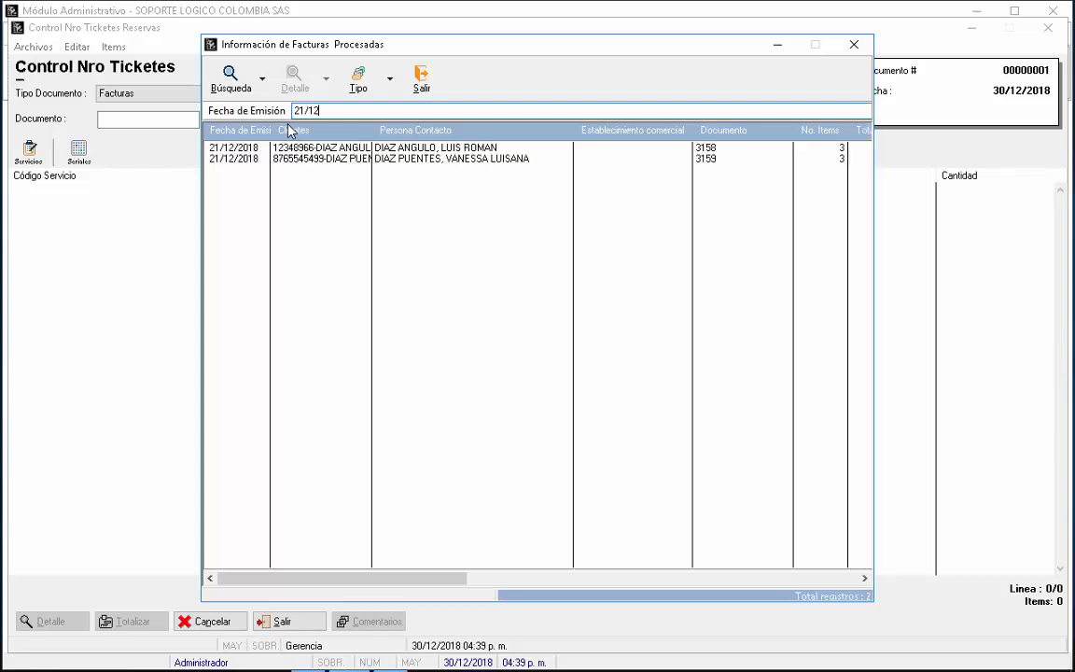
left_click(397, 159)
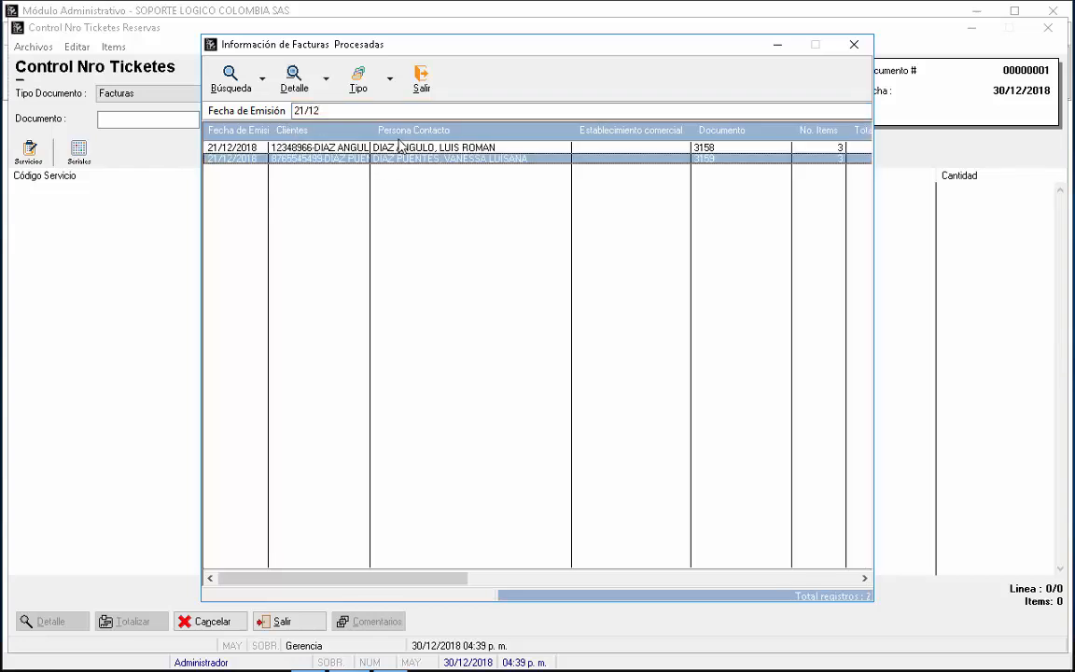
key("Escape")
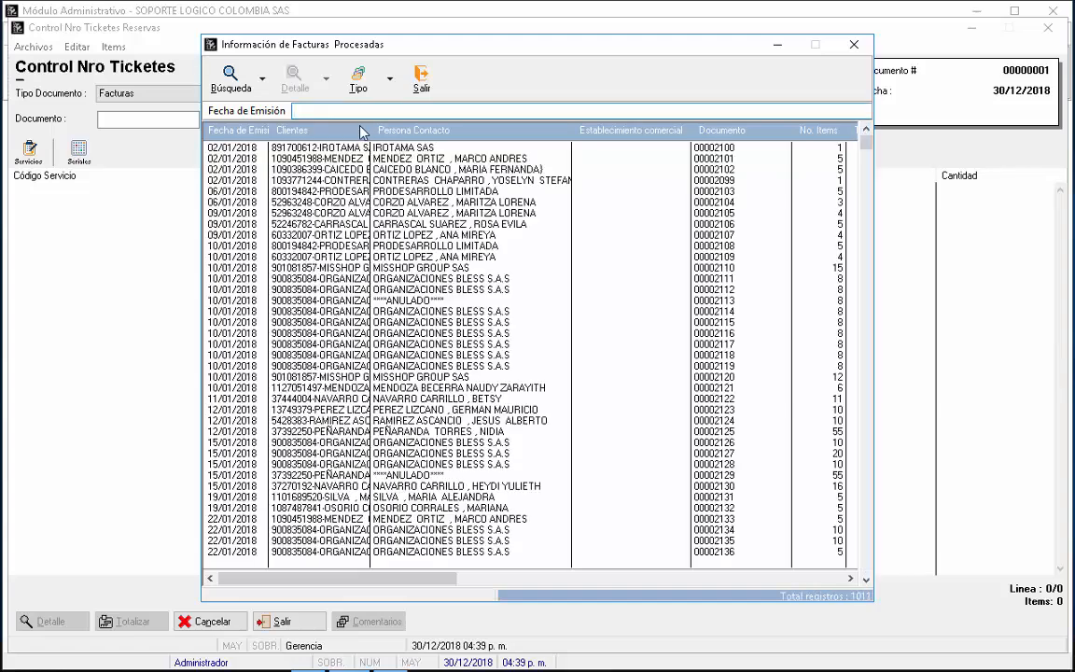
Step: Find invoice 3158 by document number, load it, and view its travel-date comments
left_click(230, 79)
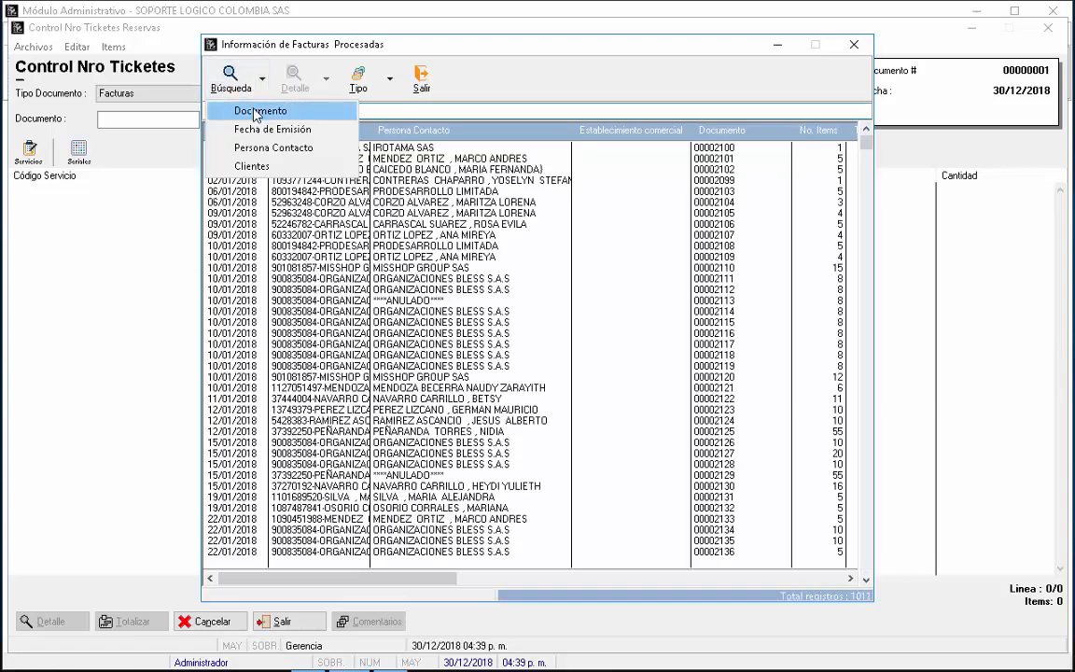
left_click(255, 112)
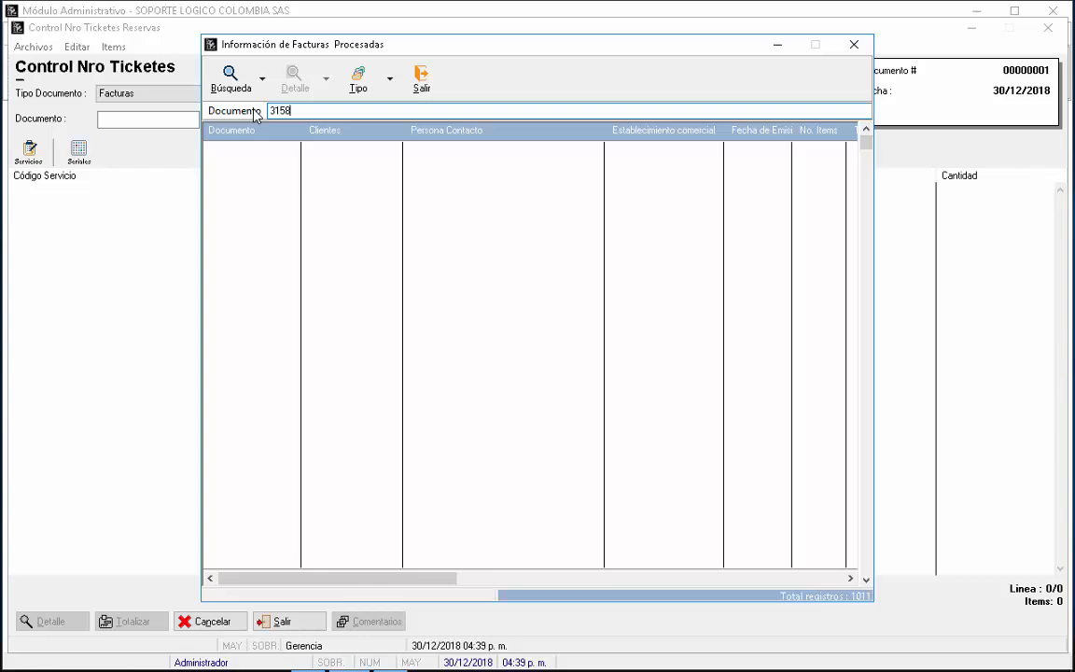
key("Return")
left_click(305, 149)
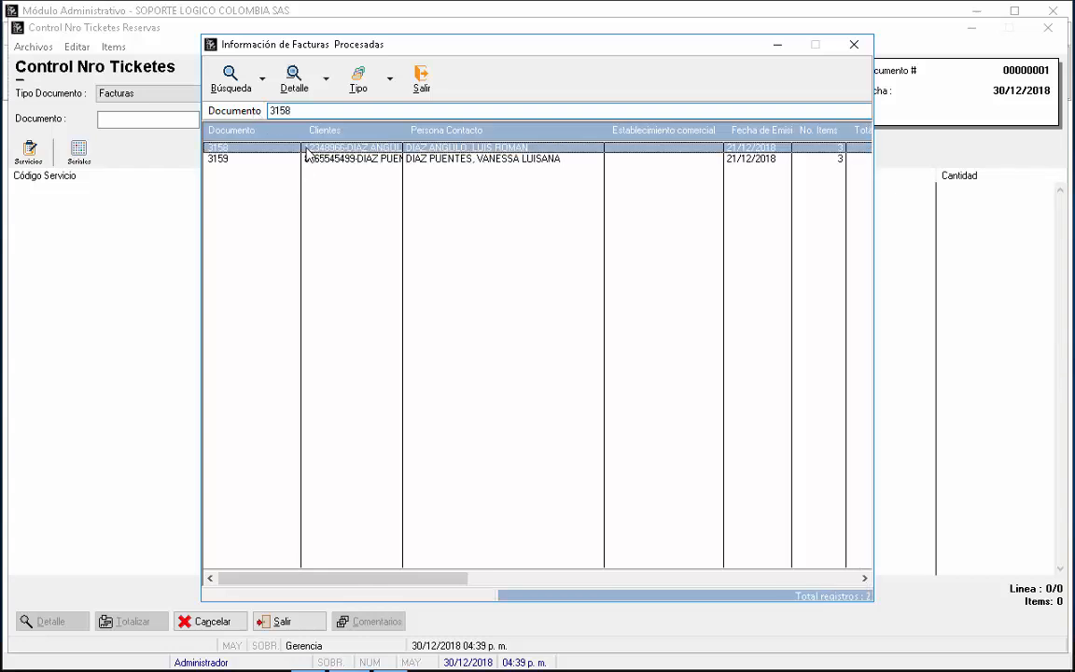
double_click(305, 149)
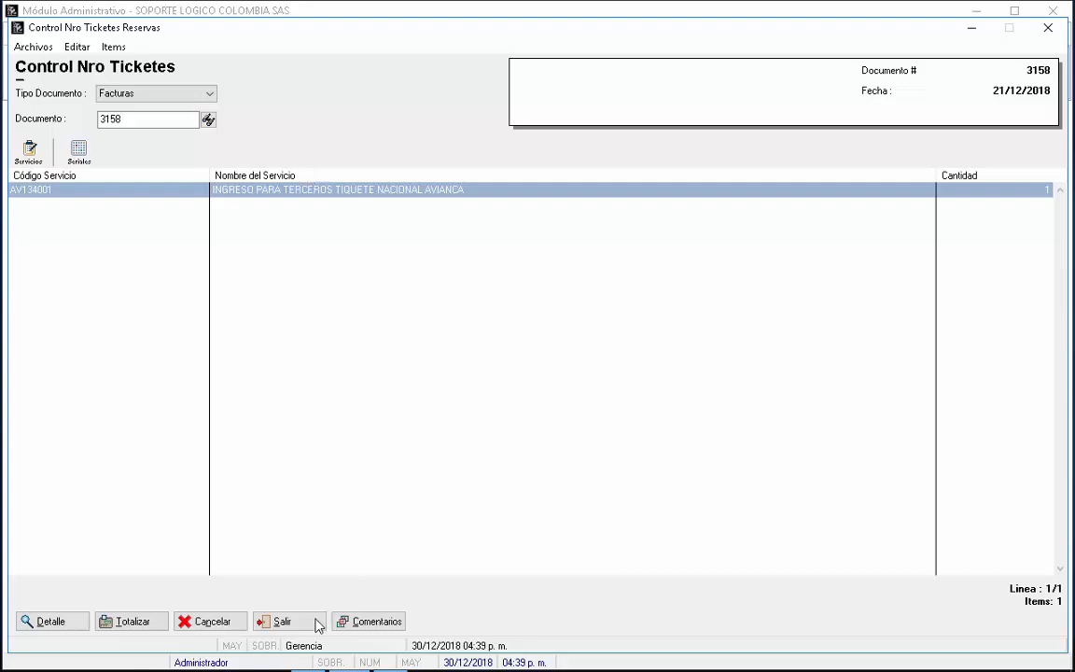
left_click(377, 622)
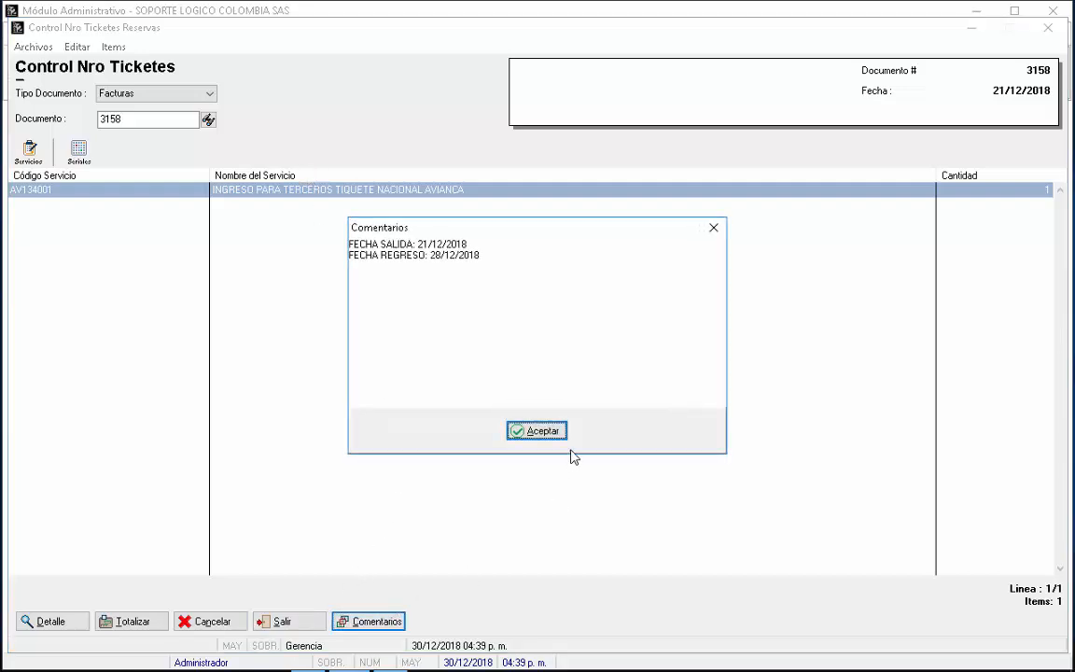
Step: Print invoice 3158's reservation control to PDF titled 'Control de Reserva 3158'
left_click(546, 431)
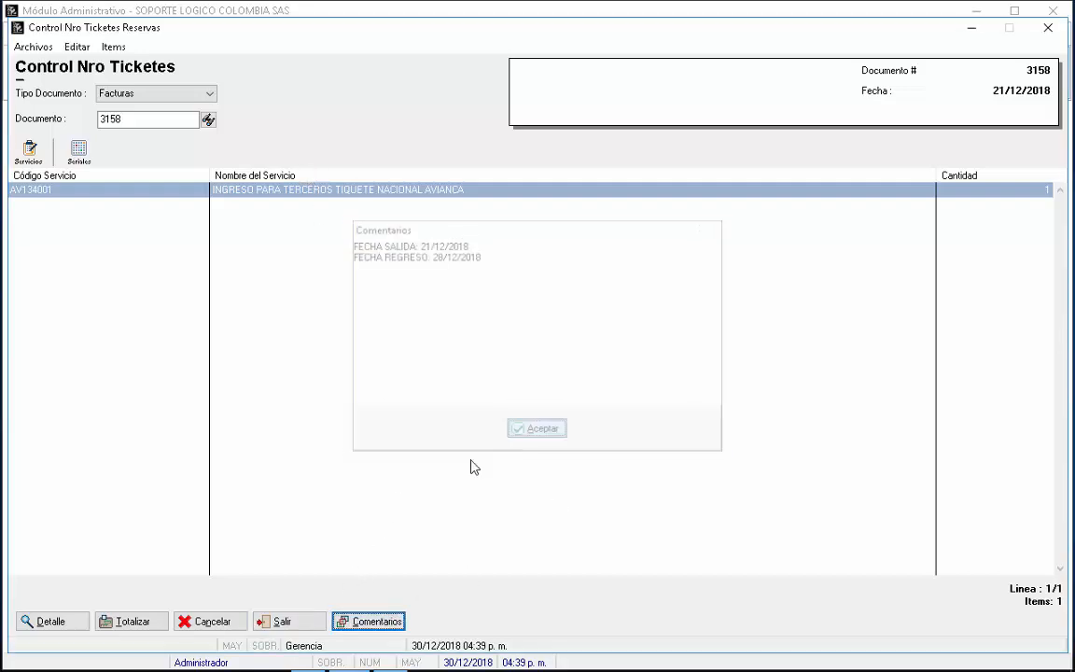
left_click(151, 617)
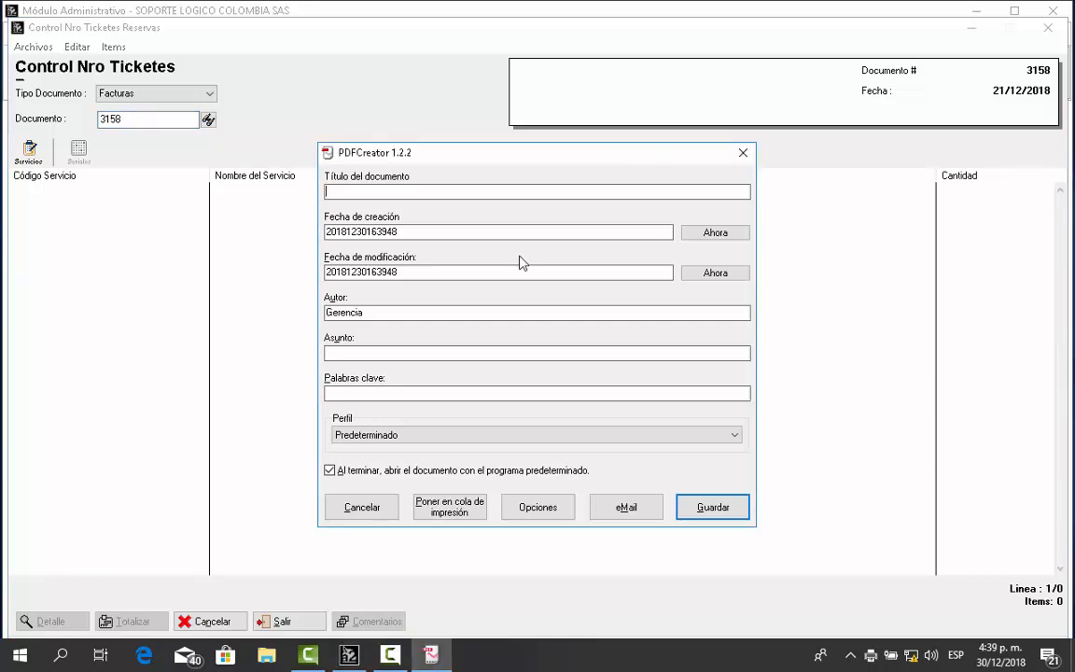
type("trol de Reserva")
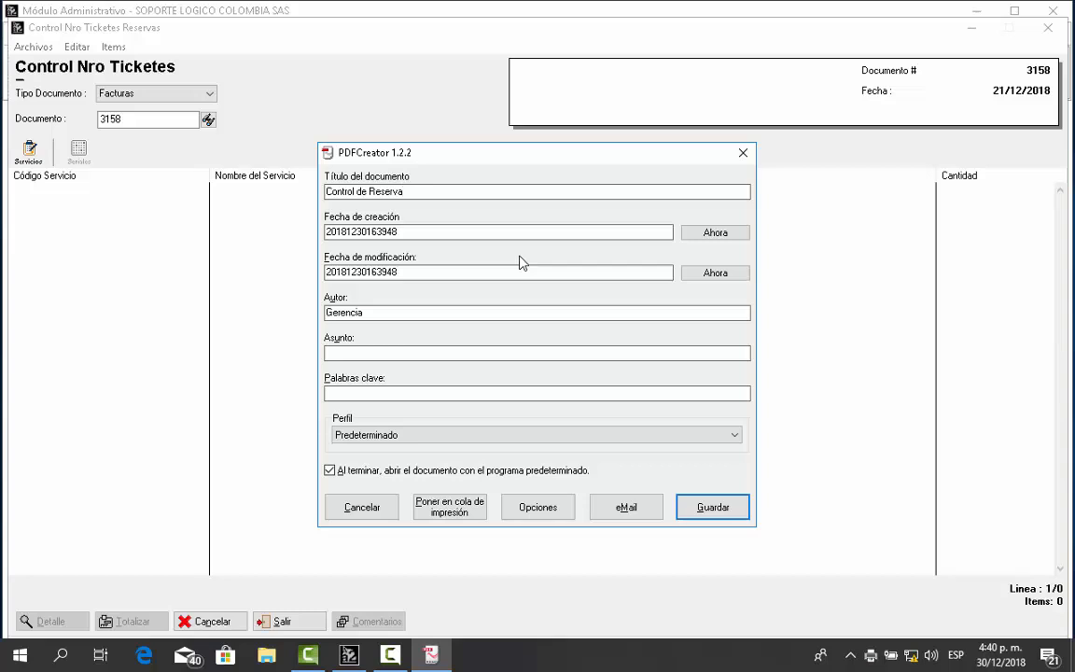
type(" 3158")
key("Return")
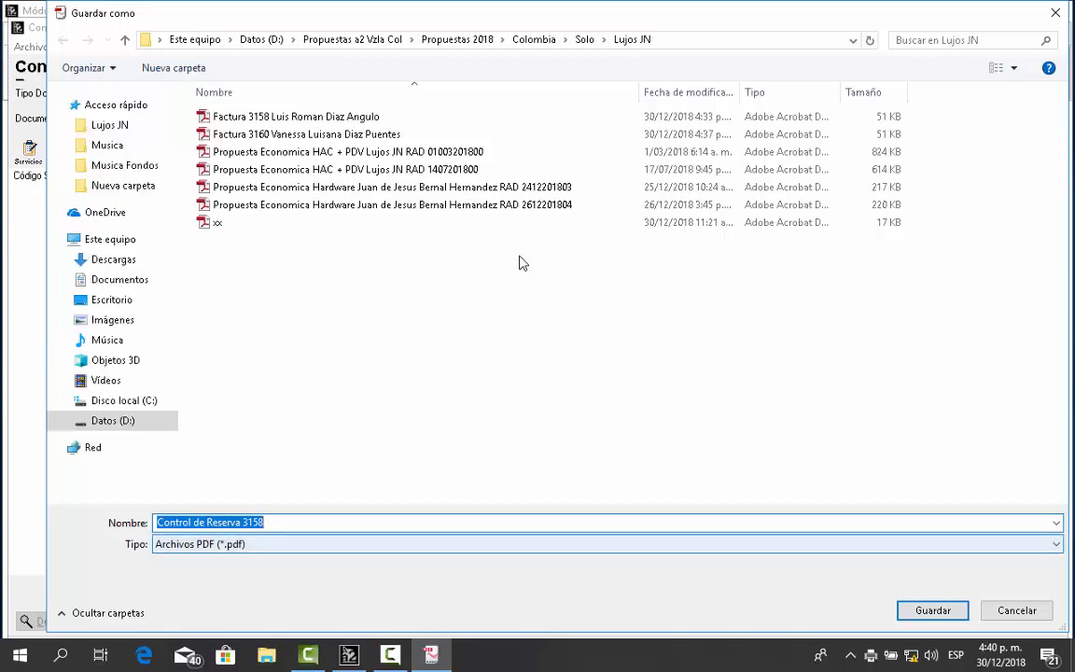
Step: Save Control de Reserva 3158.pdf, scroll through it in Adobe Reader, then close Reader
key("Return")
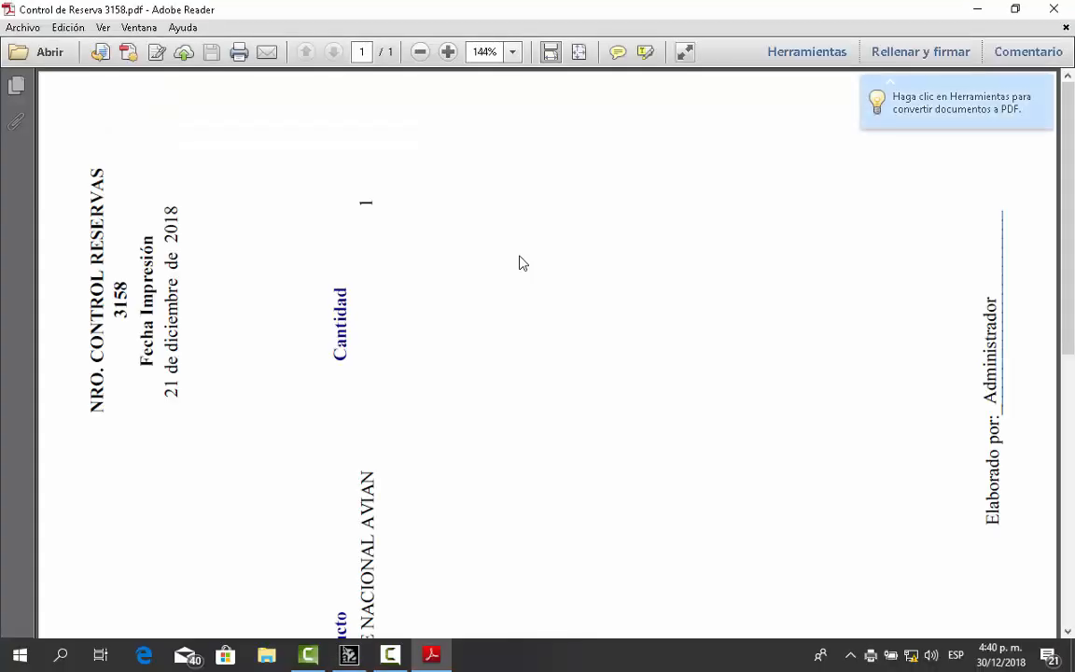
scroll(523, 263, "down", 10)
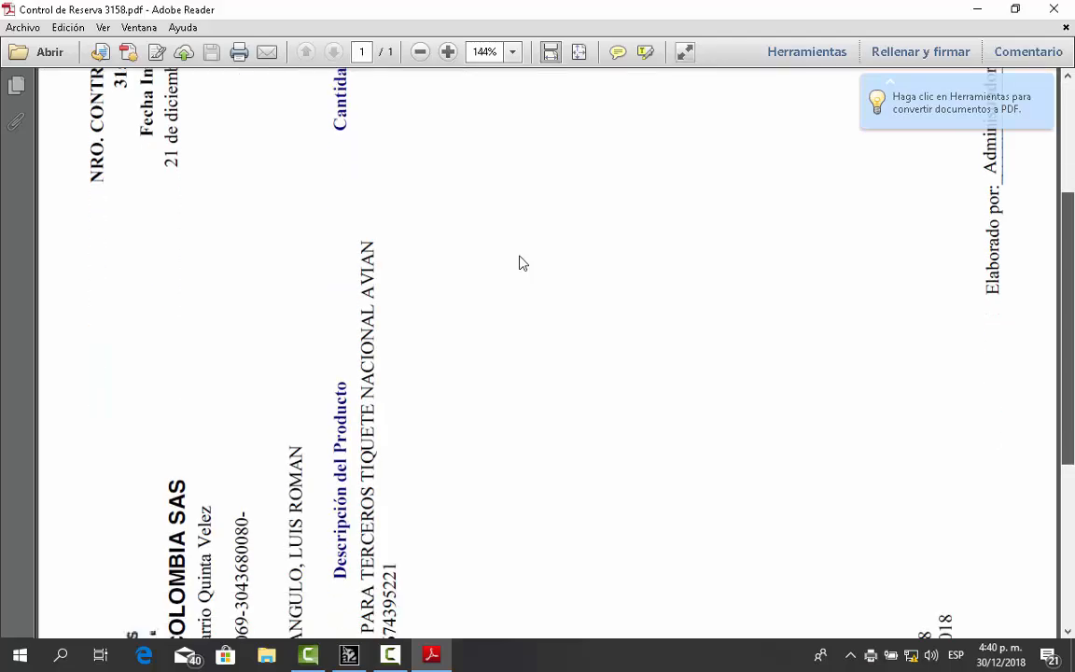
scroll(522, 264, "down", 2)
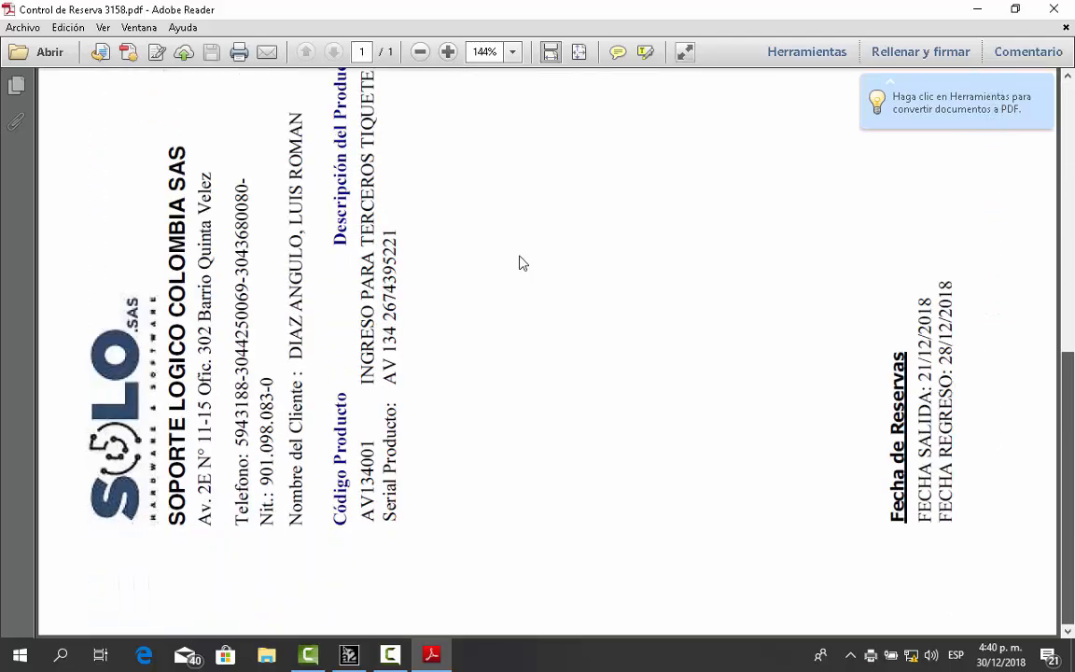
scroll(523, 263, "up", 12)
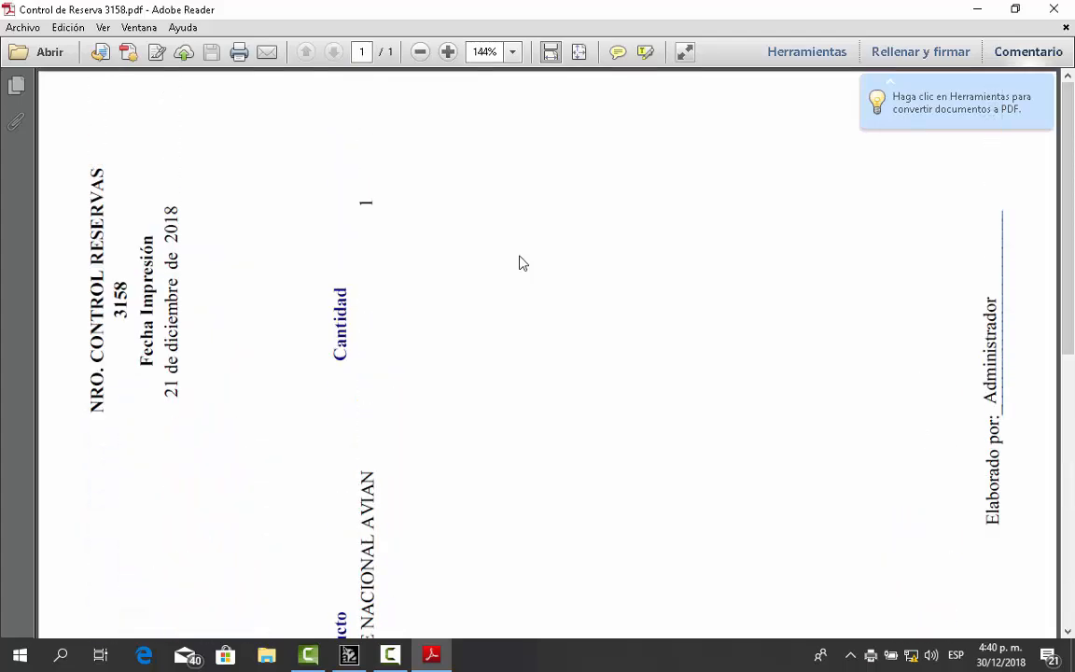
scroll(523, 263, "down", 5)
scroll(523, 263, "down", 7)
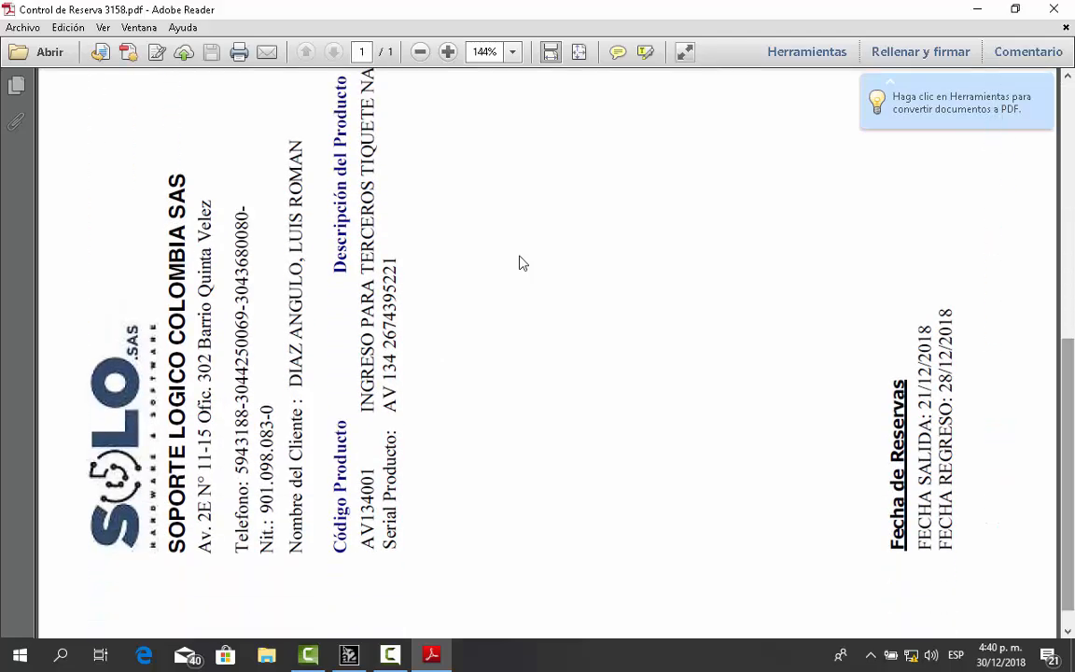
key("alt+F4")
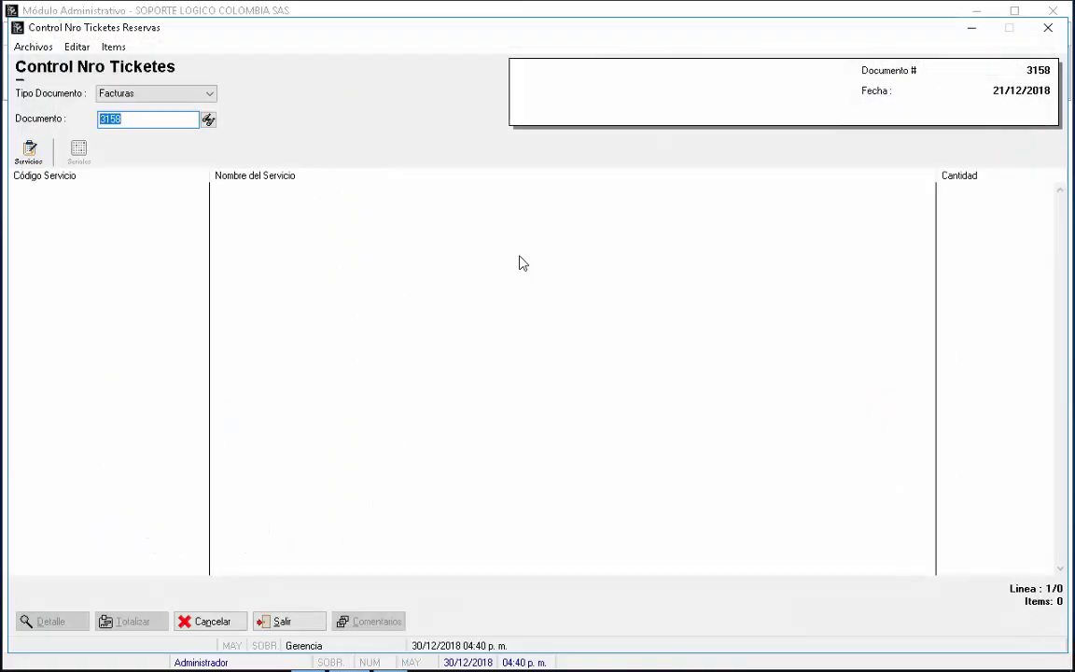
Step: Load invoice 3159 by changing the document number's last digit to 9
key("Right")
key("BackSpace")
type("9")
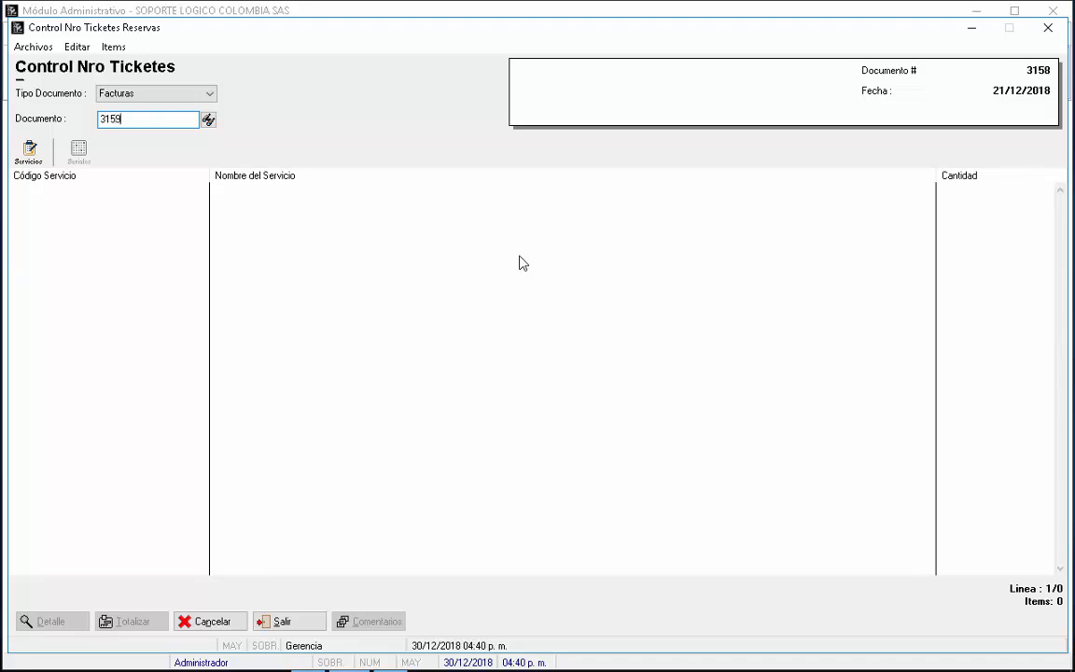
key("Return")
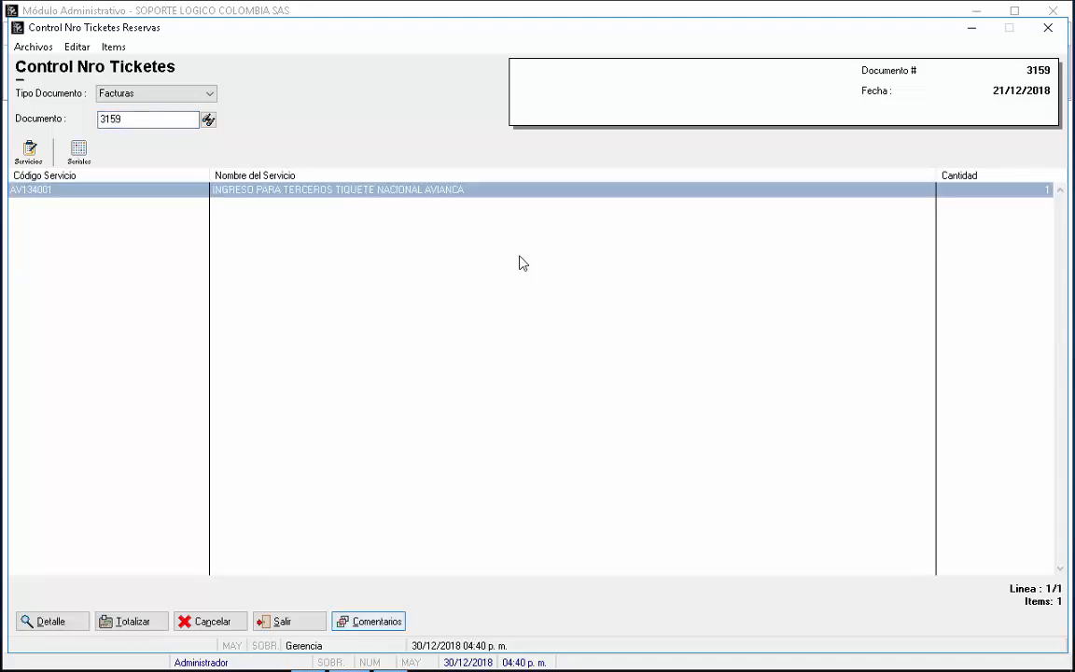
Step: Check the 24/12/2018–28/12/2018 travel comments and send 3159's reservation control to print
key("Return")
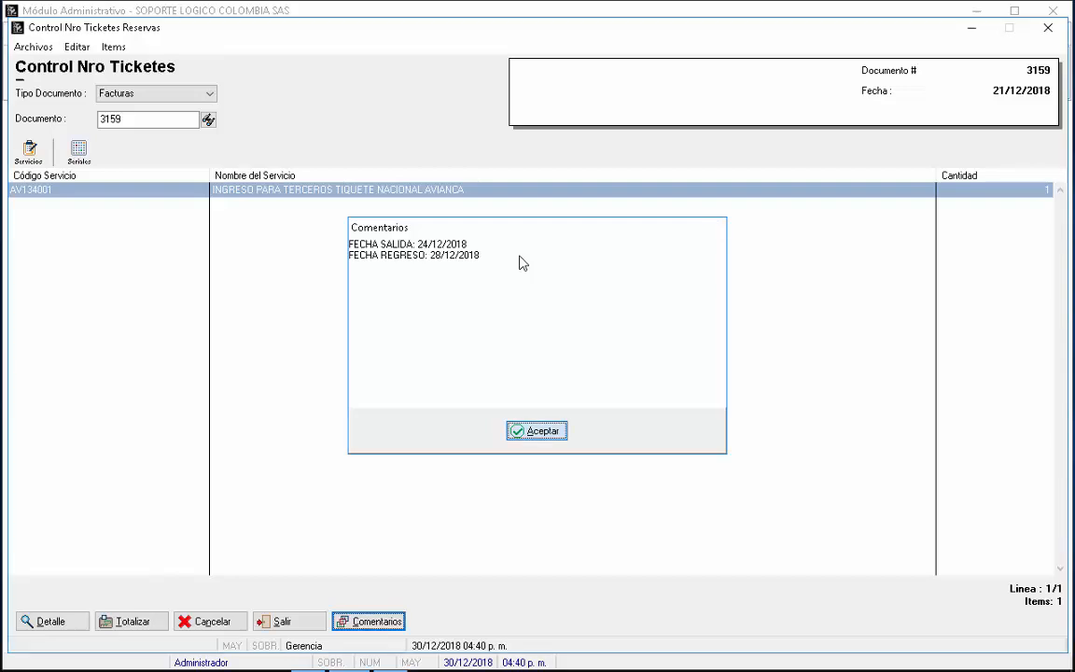
key("Return")
key("alt+t")
key("Return")
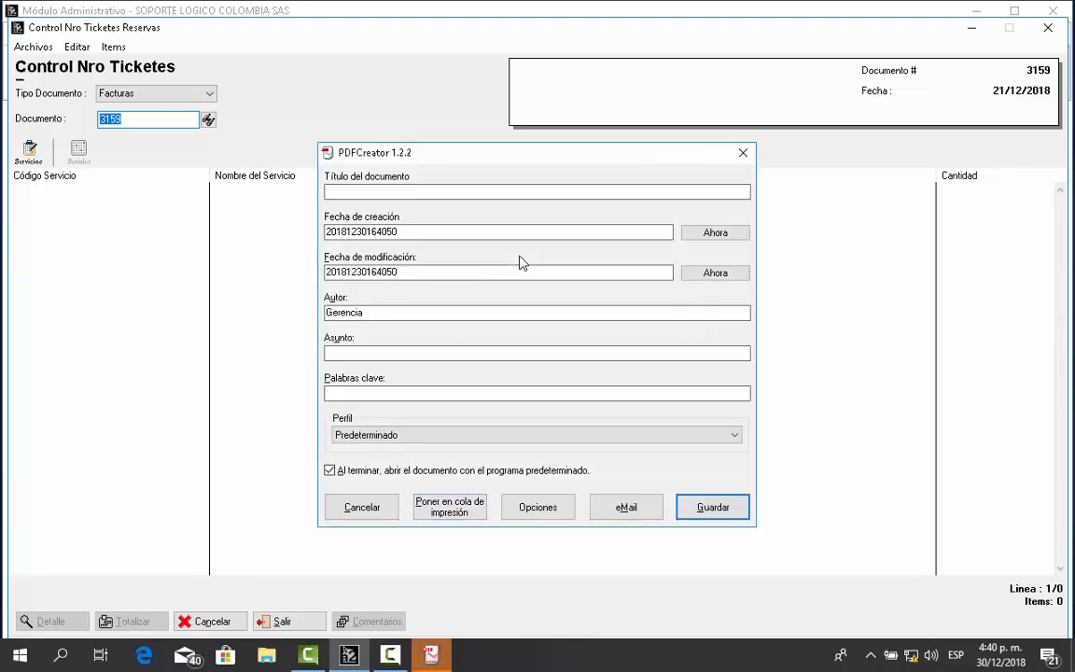
Step: Title the PDF 'Control de Reserva 3159' and save it under that name in Lujos JN
type("C")
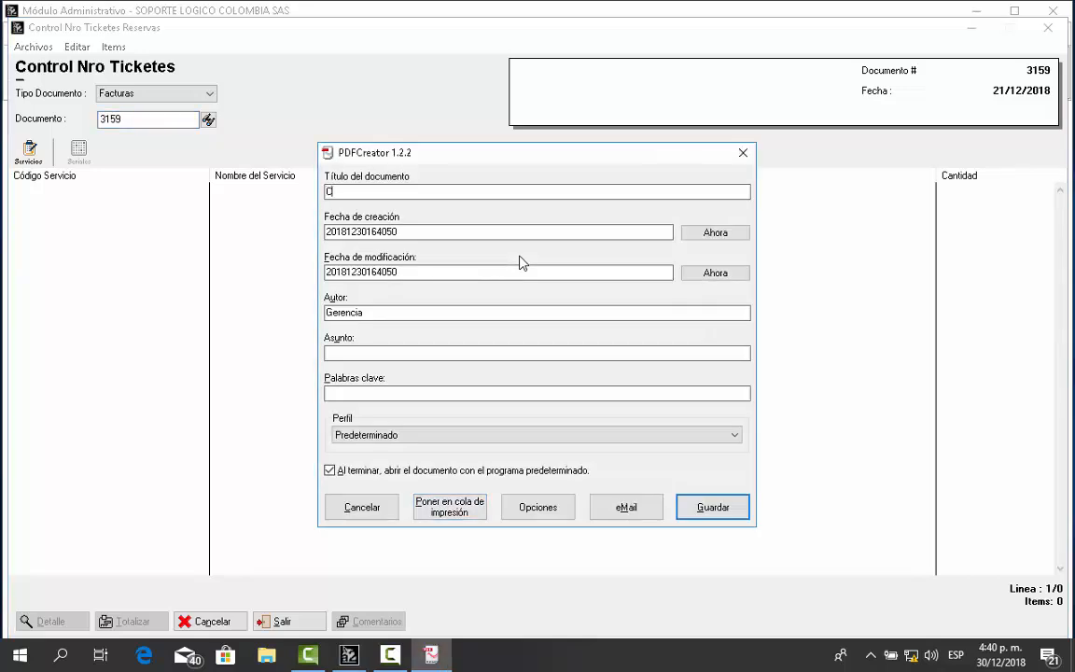
type("ontrol de Reserva ")
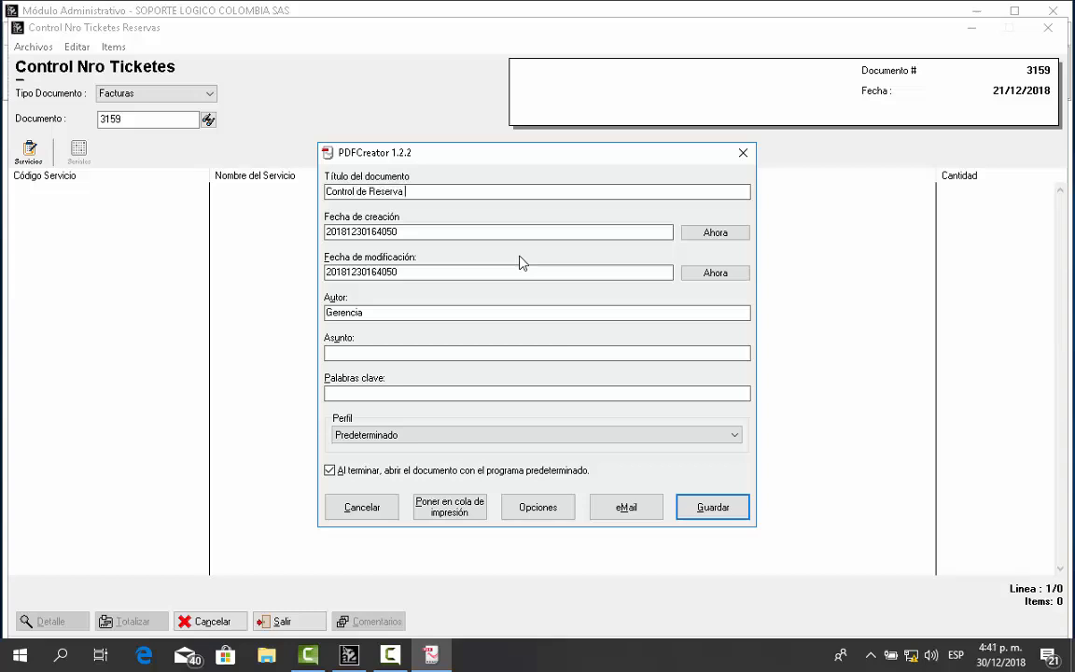
type("3159")
key("Return")
key("Tab")
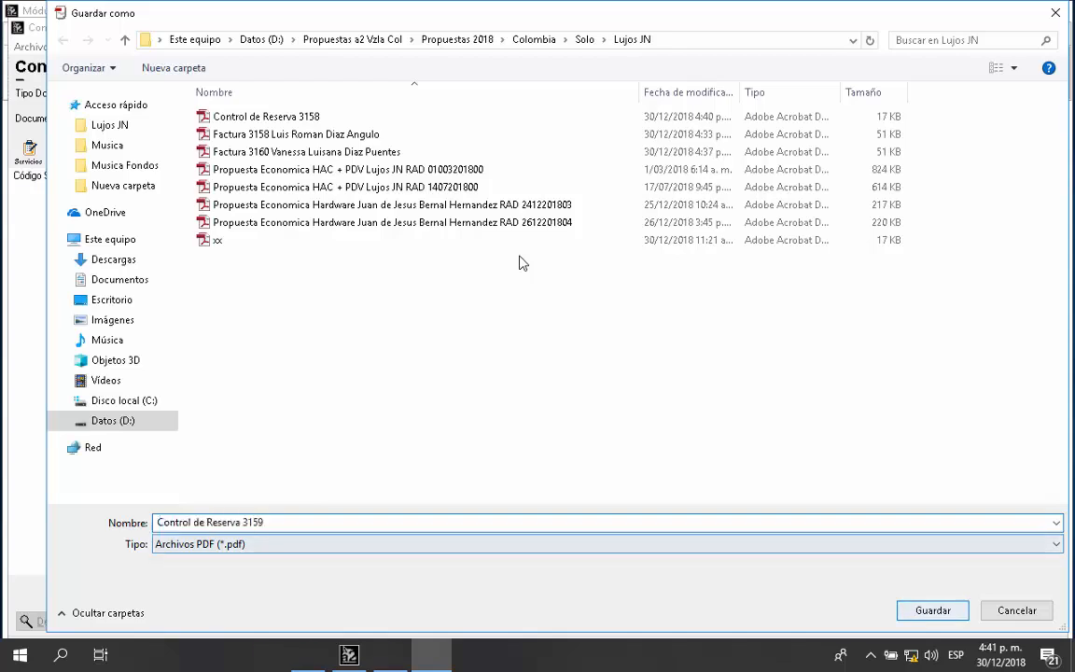
key("Return")
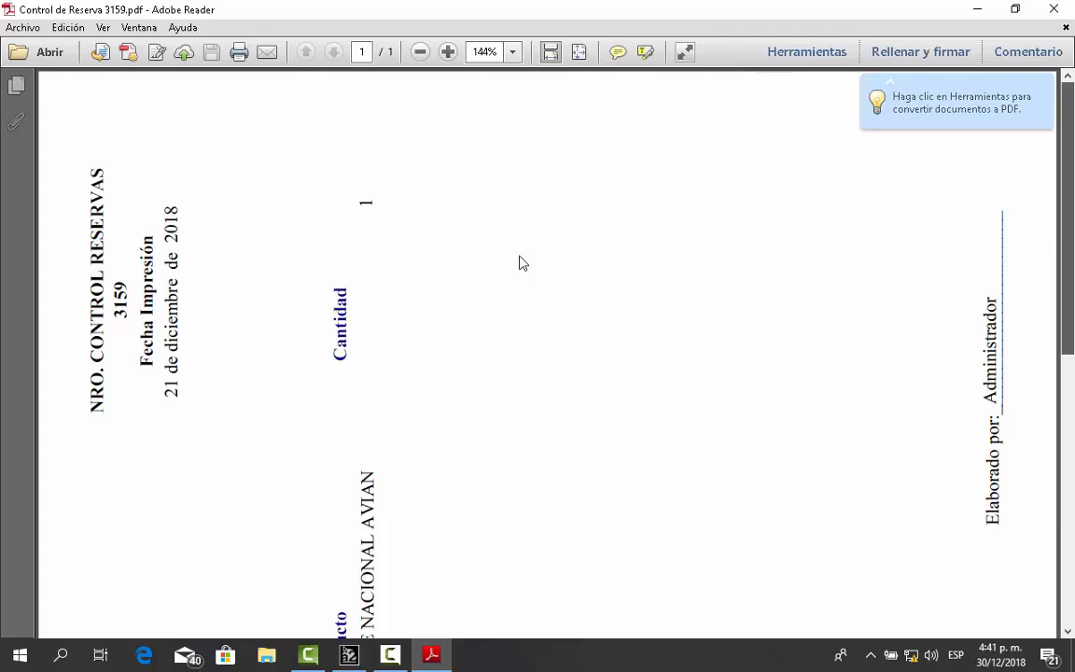
Step: Scroll through Control de Reserva 3159.pdf to check it, then close Adobe Reader
scroll(523, 264, "down", 2)
scroll(522, 263, "down", 3)
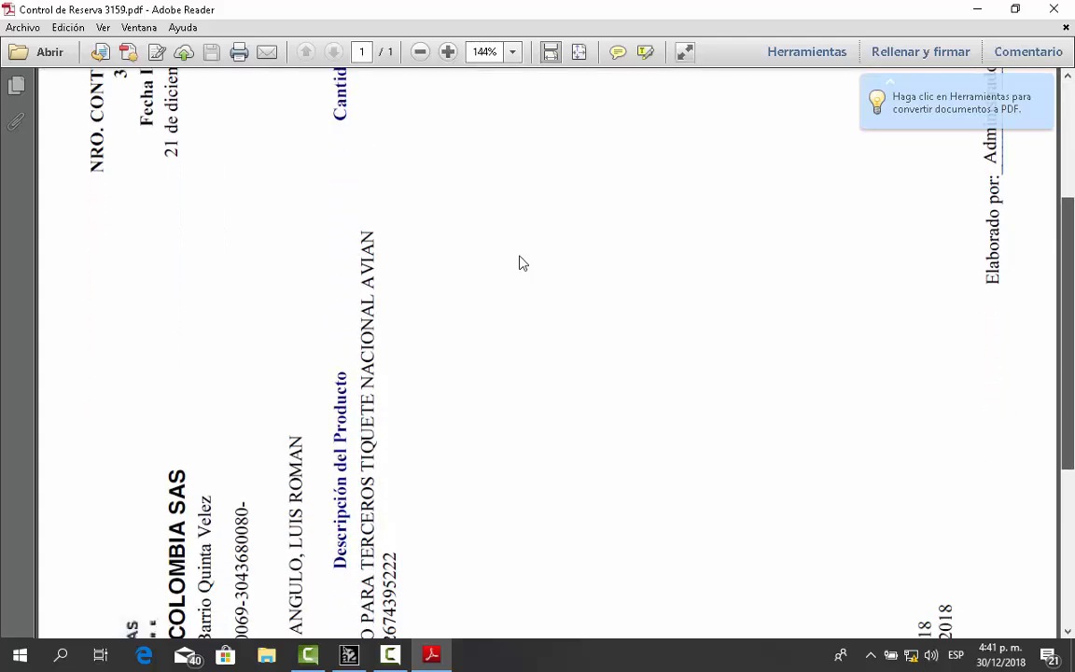
scroll(523, 263, "down", 7)
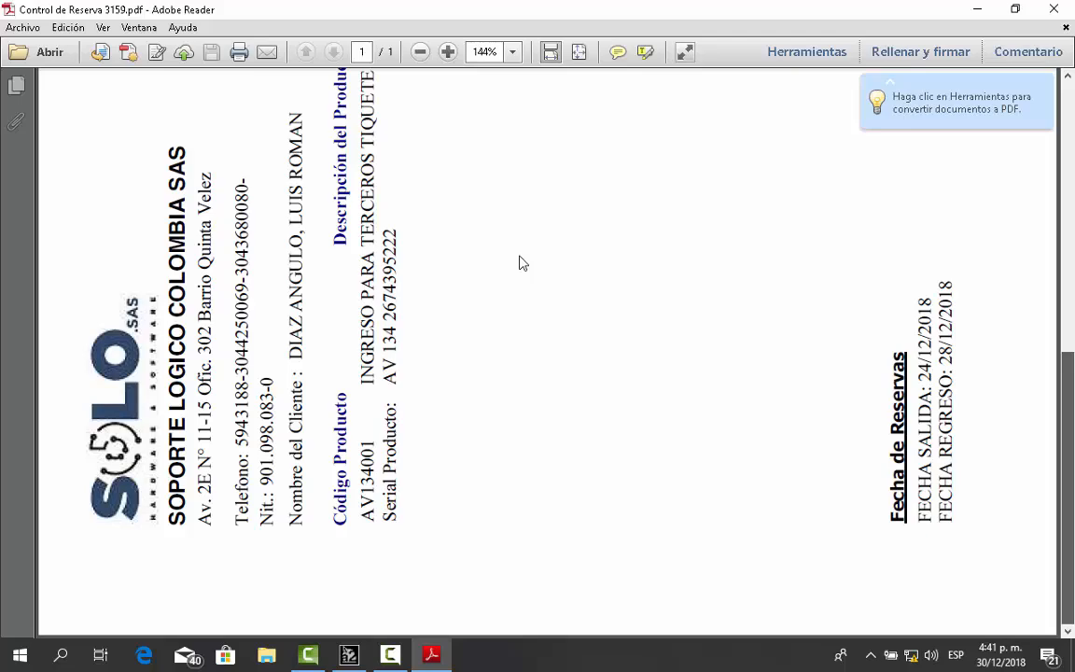
scroll(523, 263, "up", 5)
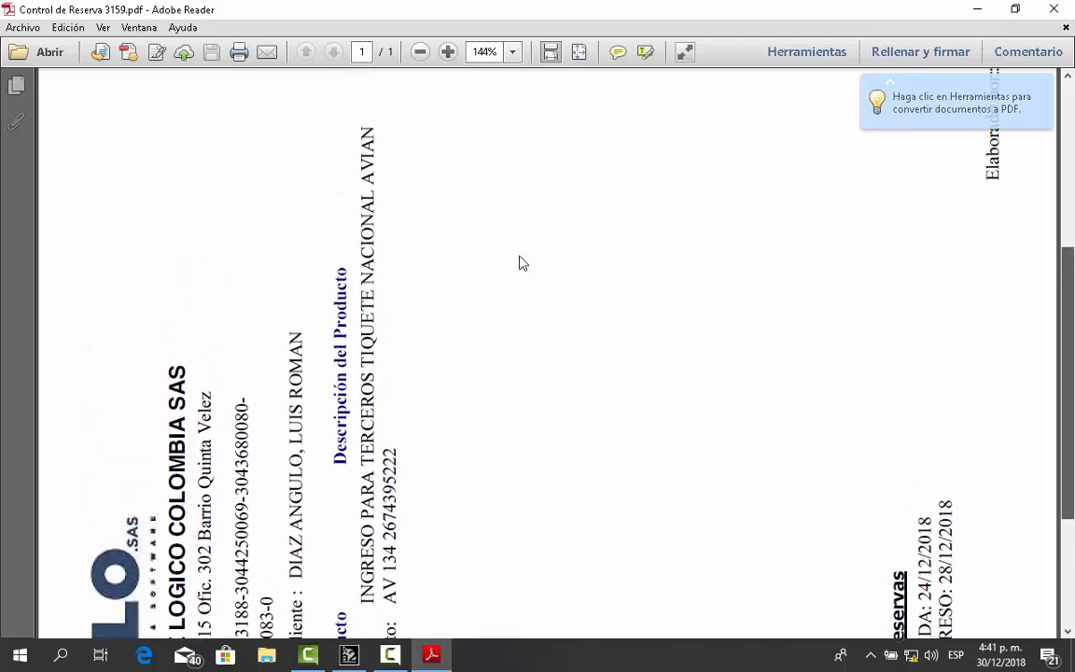
scroll(523, 263, "up", 8)
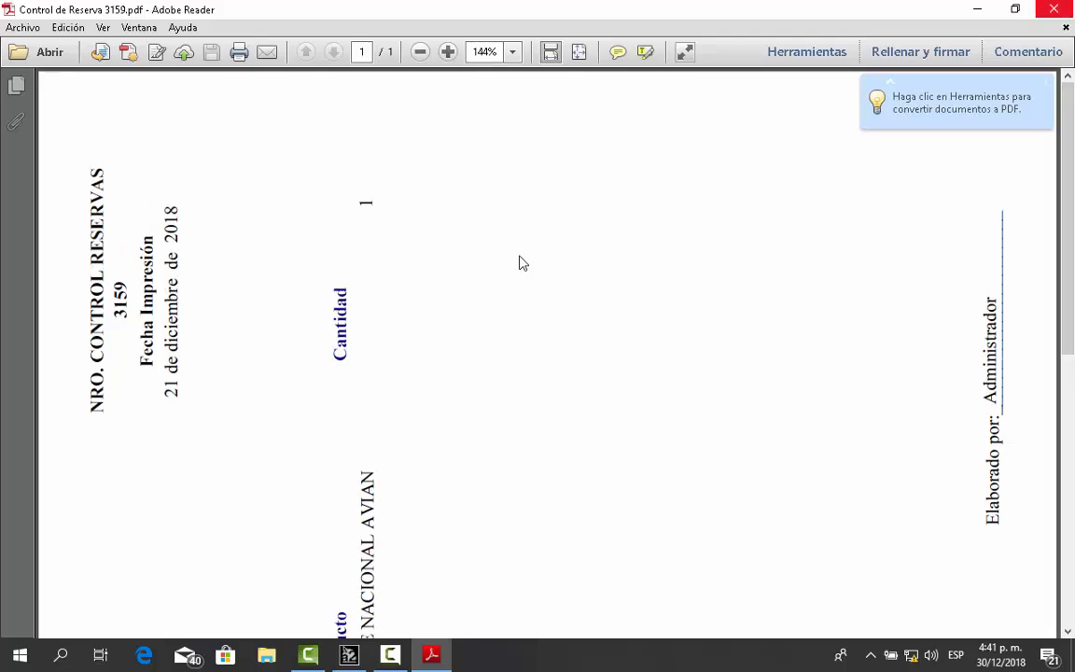
left_click(1054, 8)
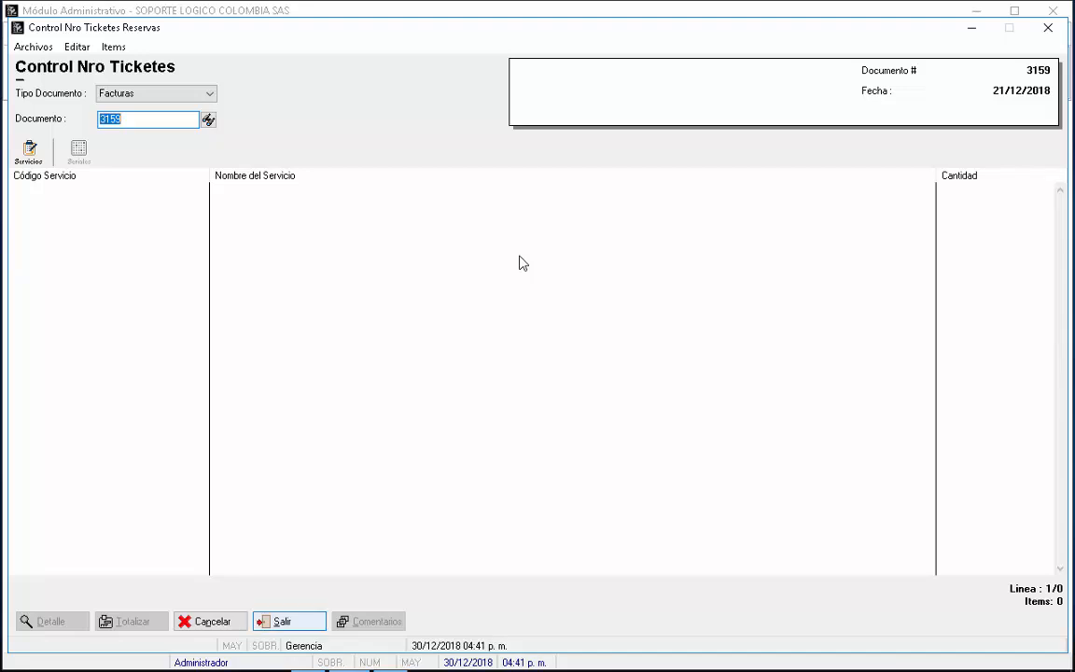
Step: Close the ticket control window and go to Informes > Ventas > Arqueo Caja Diario
left_click(290, 622)
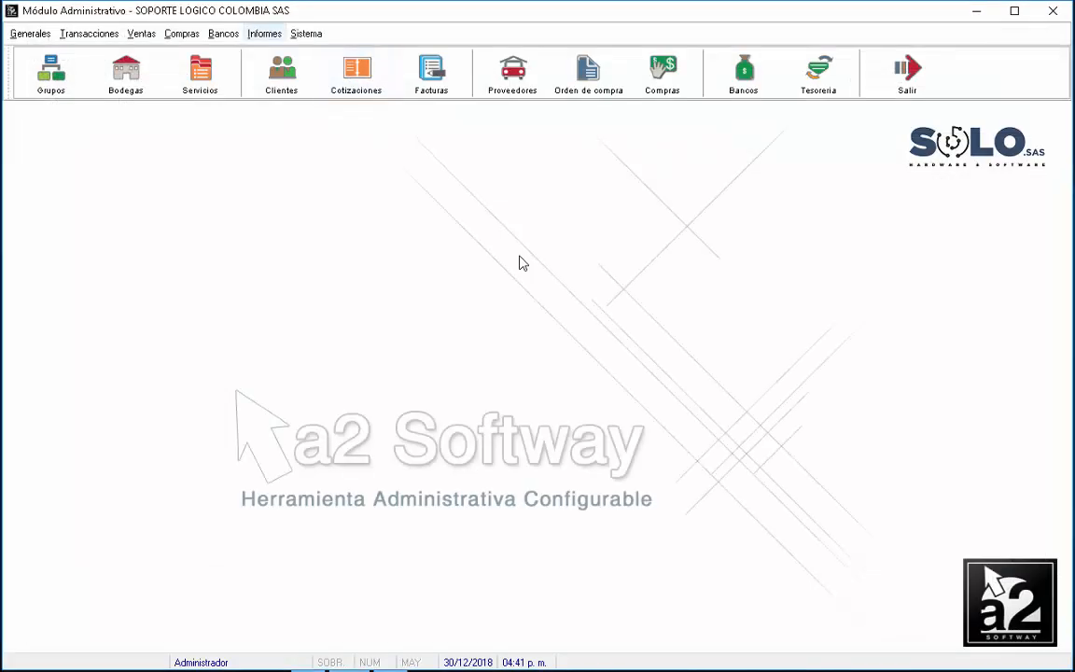
left_click(264, 32)
mouse_move(277, 131)
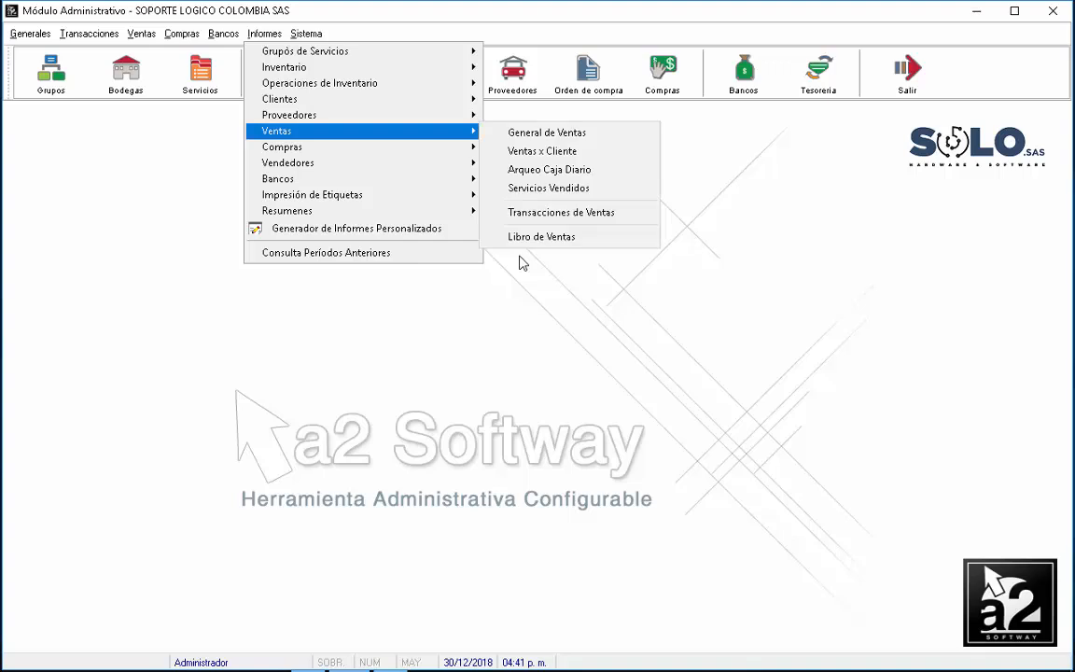
left_click(549, 169)
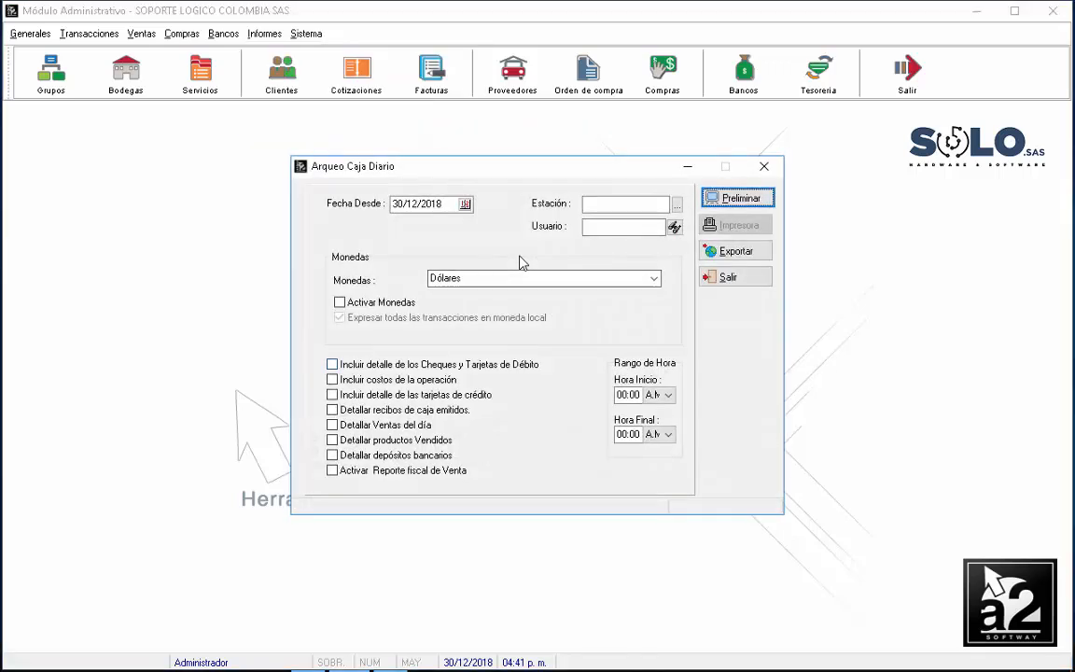
Step: Preview the report from 21/12/2018, showing gross sales of 946.672,27 across 2 transactions
left_click_drag(448, 203, 392, 203)
type("21/12/2018")
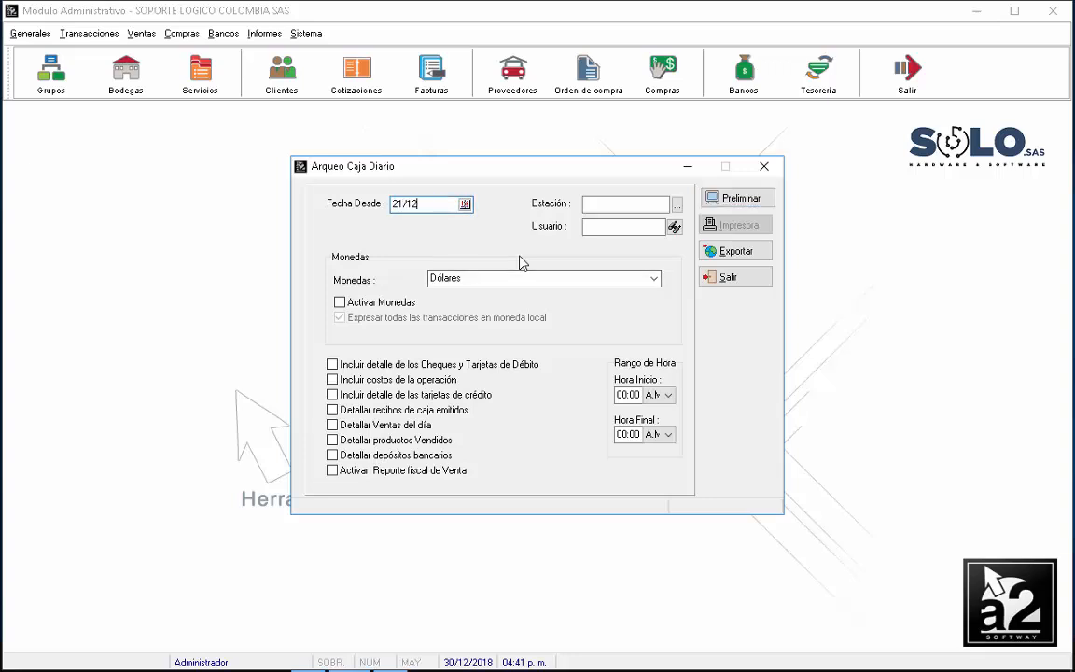
key("Tab")
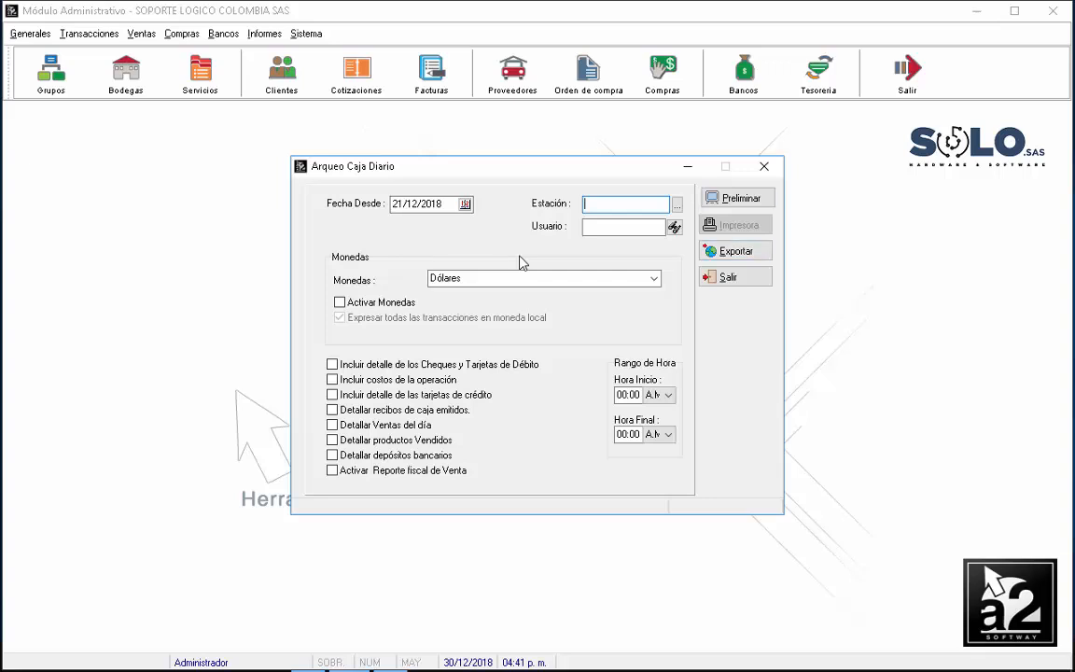
left_click(737, 198)
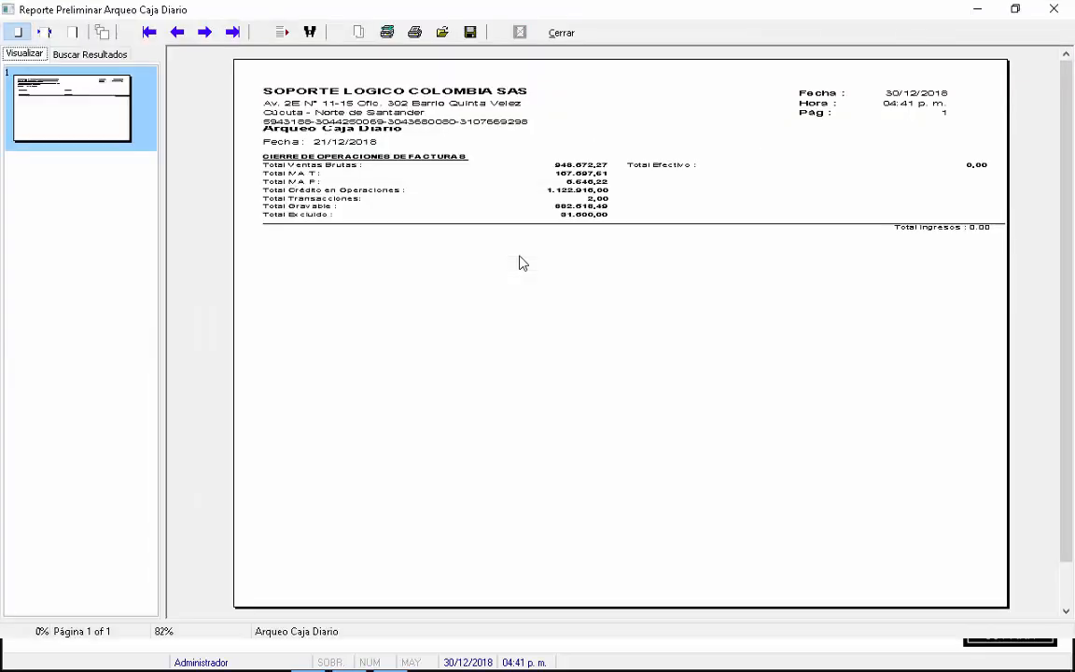
Step: Enable Detallar Ventas del día and preview invoices F3158 and F3159 totaling 1.122.916,00
left_click(45, 32)
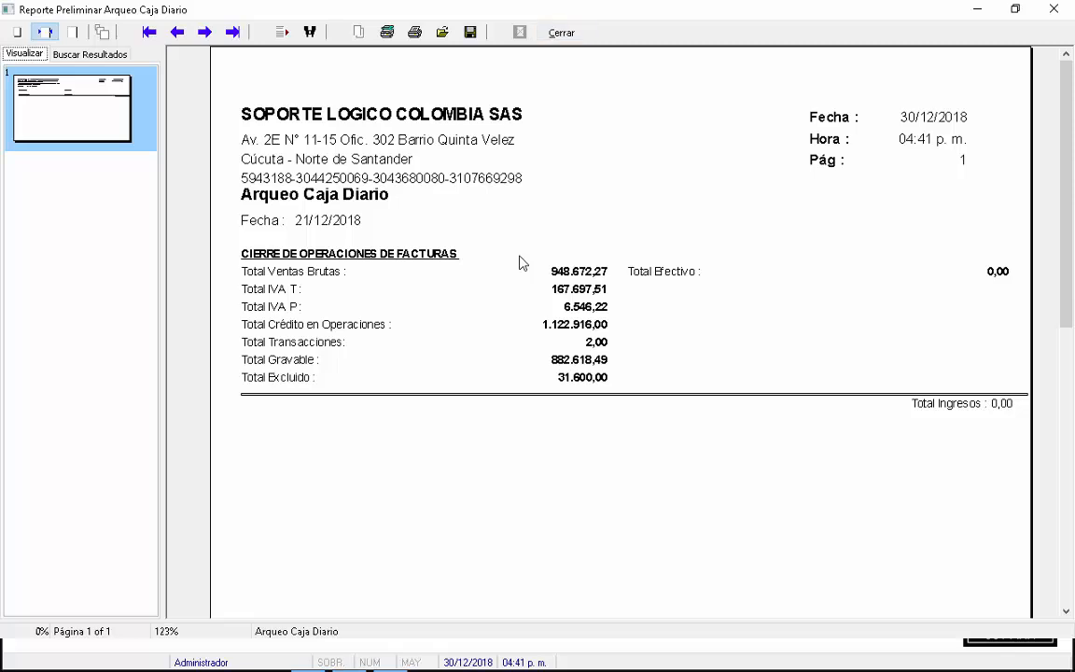
left_click(561, 32)
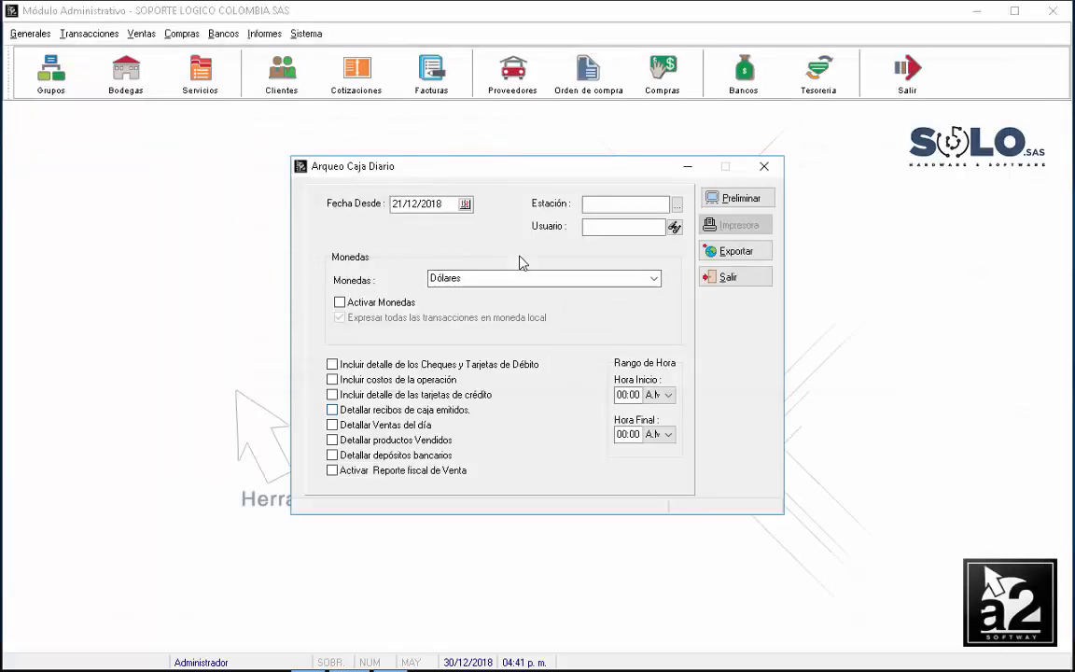
left_click(333, 425)
left_click(737, 197)
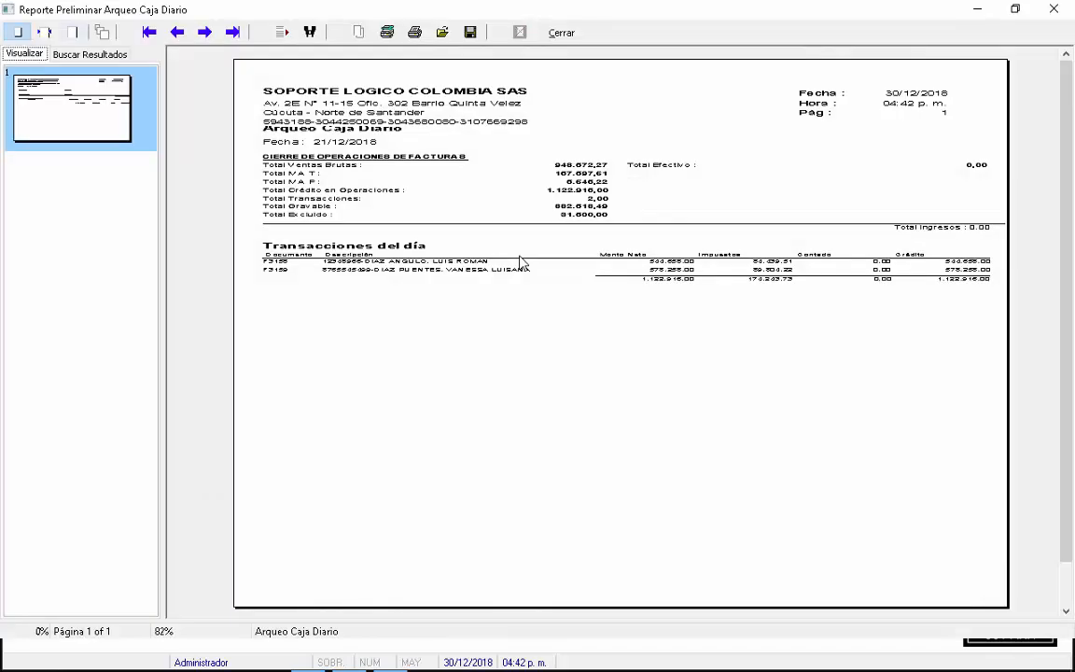
left_click(43, 31)
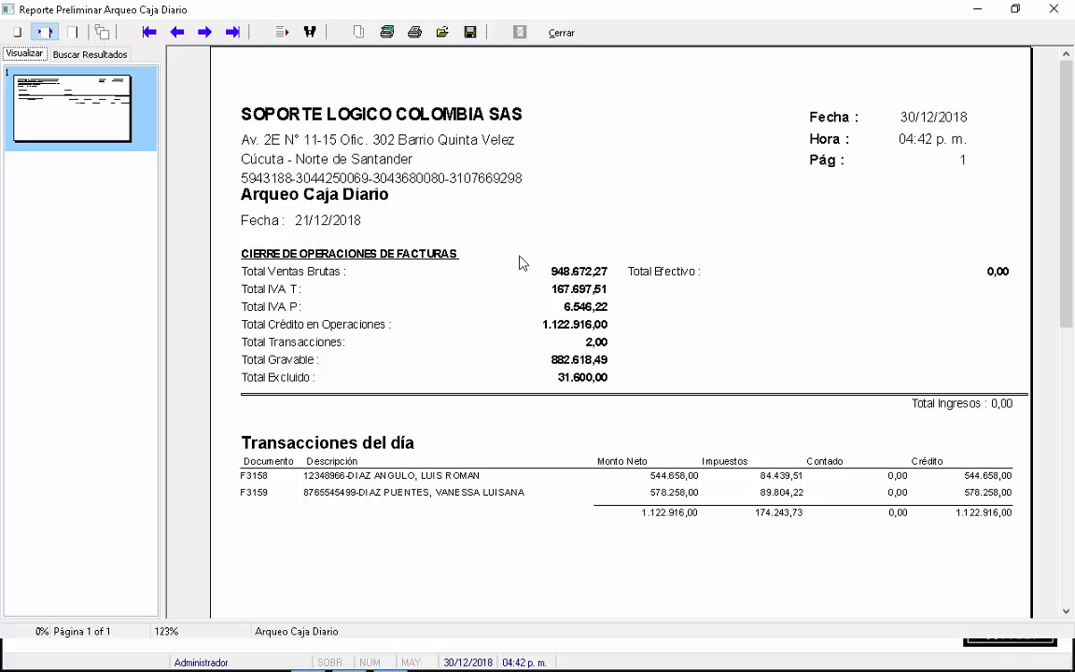
left_click(561, 32)
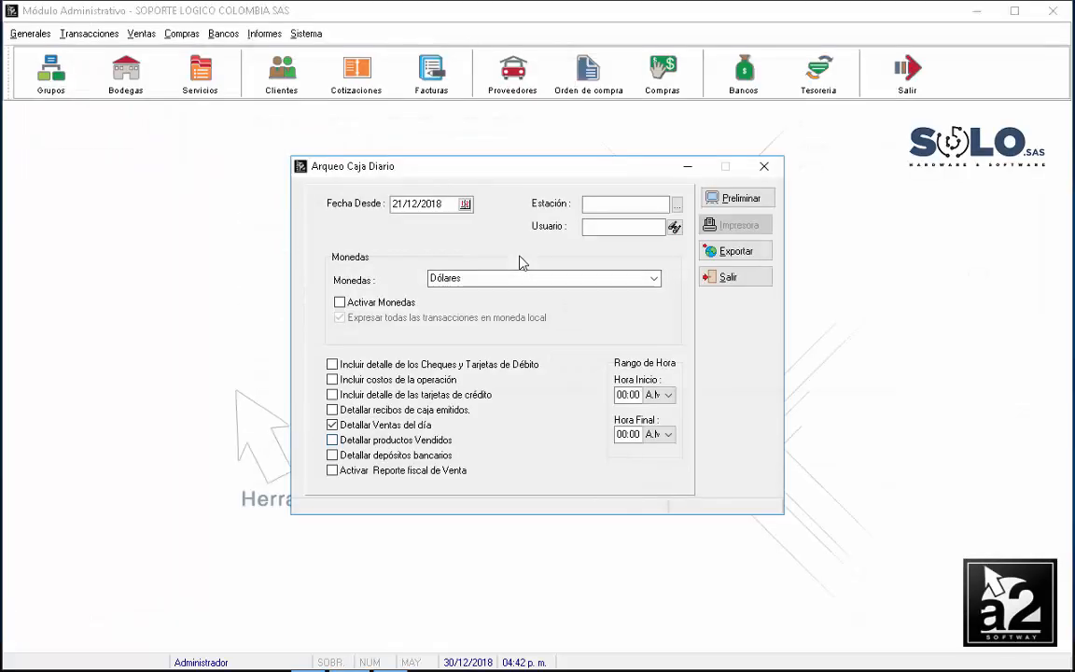
Step: Enable Detallar productos Vendidos, review the preview at page width, then exit the report dialog
left_click(333, 441)
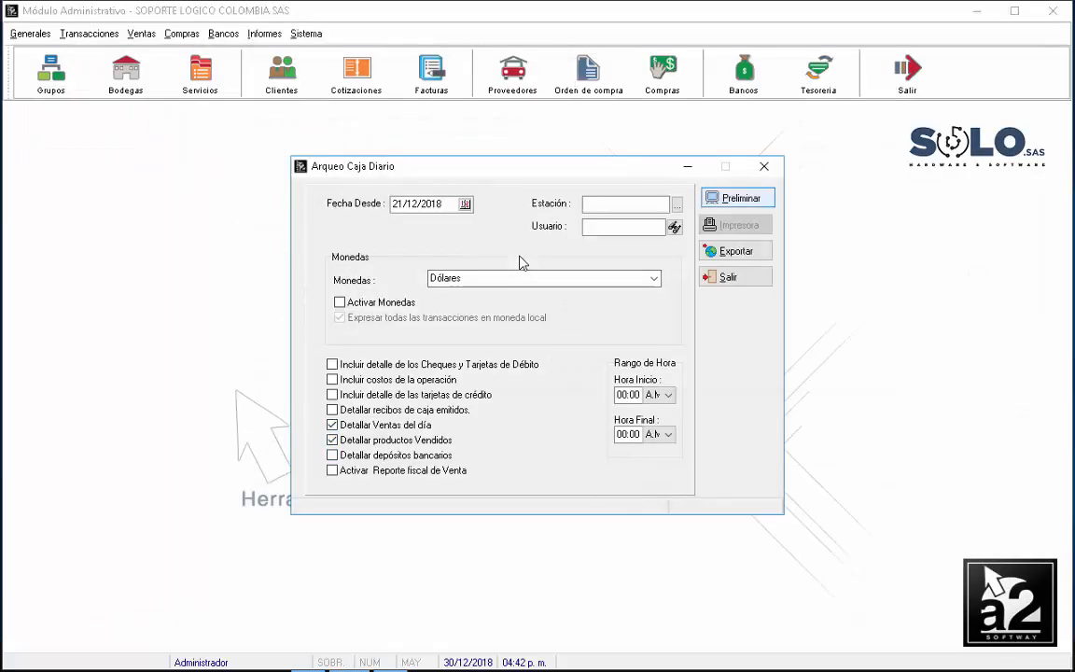
left_click(738, 197)
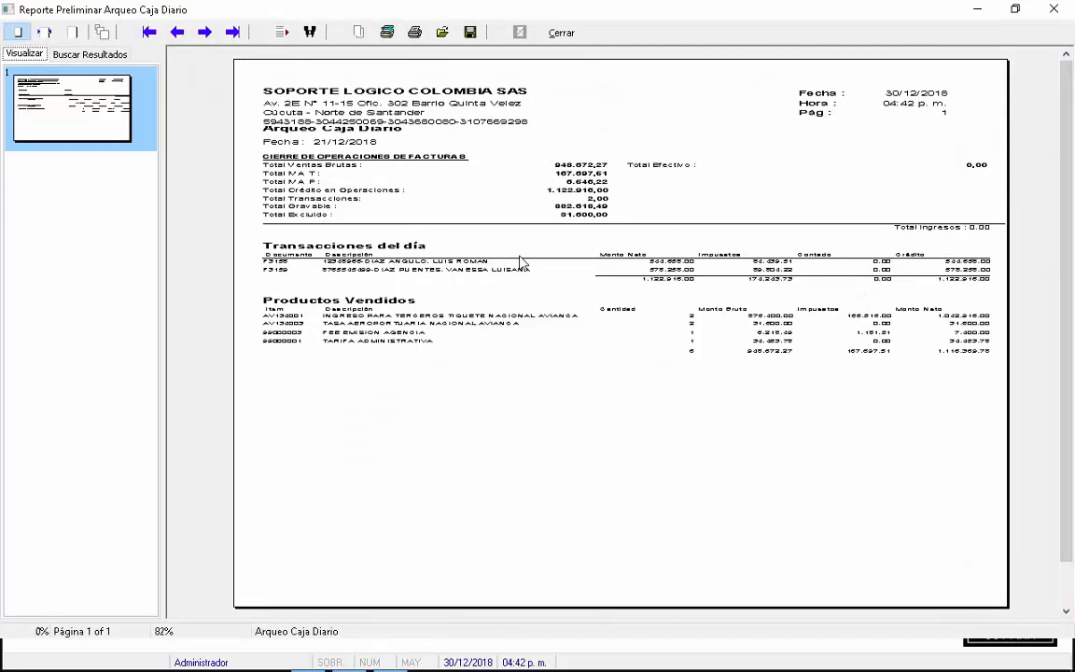
left_click(44, 32)
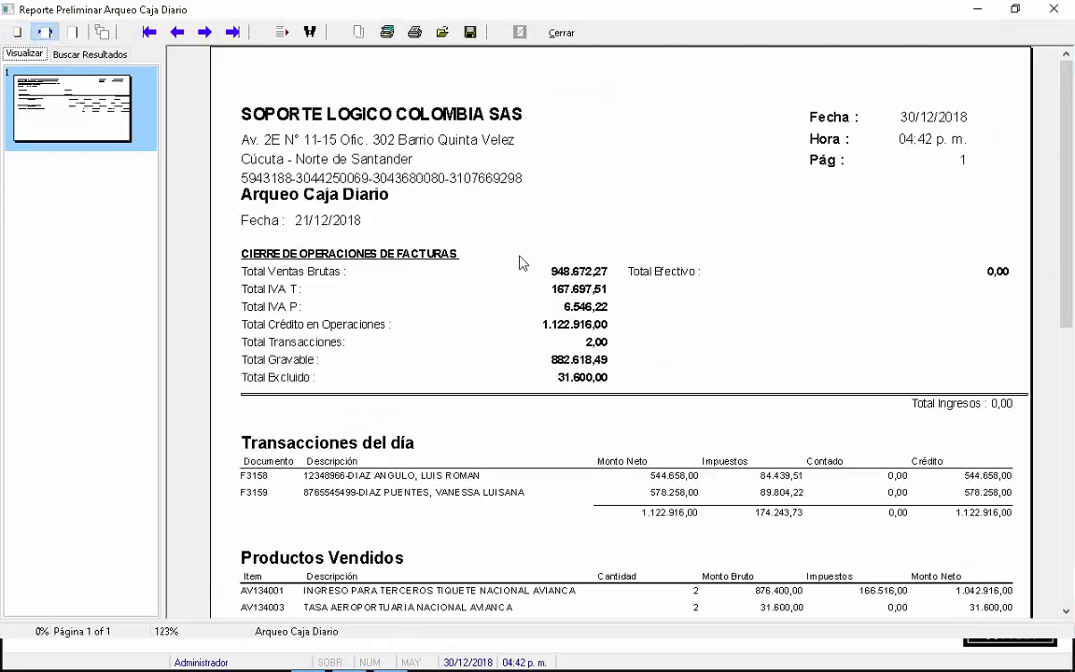
scroll(519, 262, "down", 3)
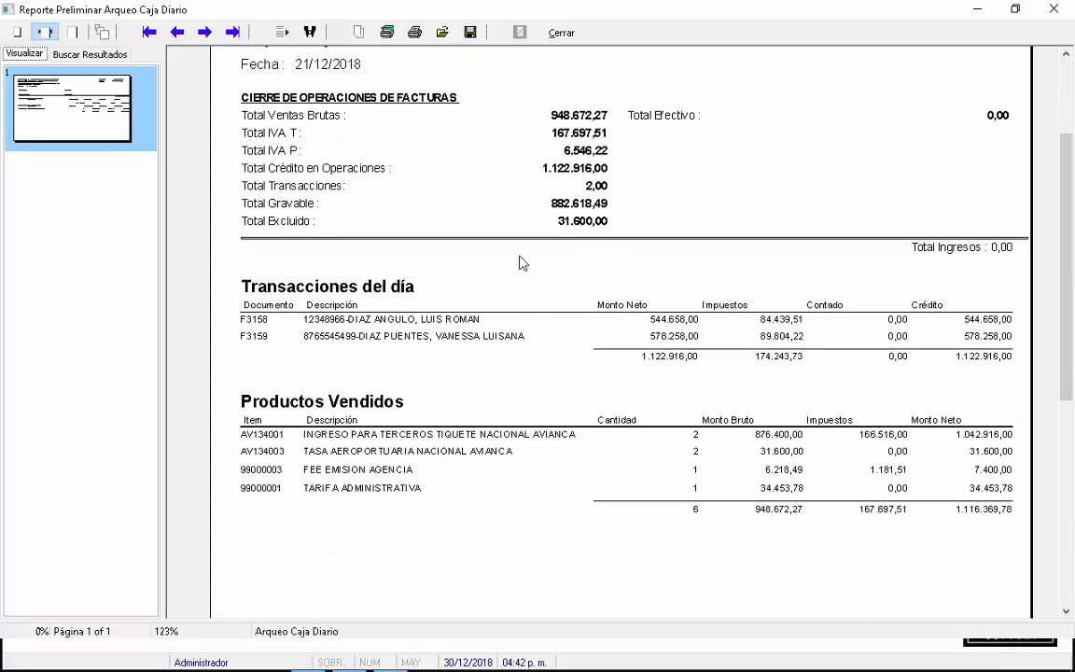
key("Escape")
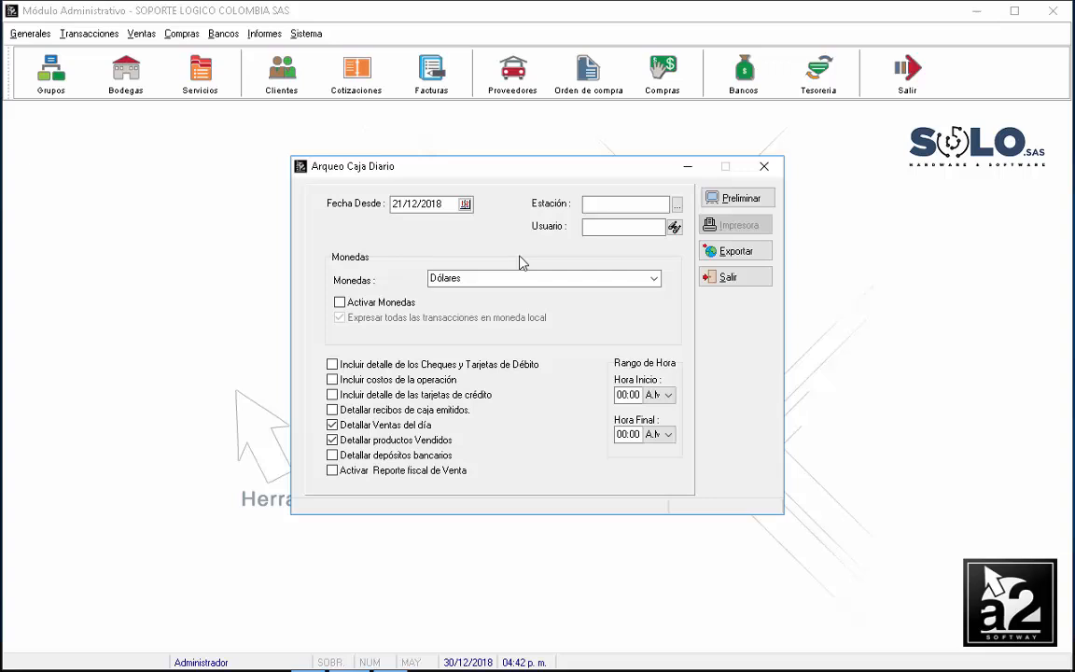
key("Tab")
key("Tab")
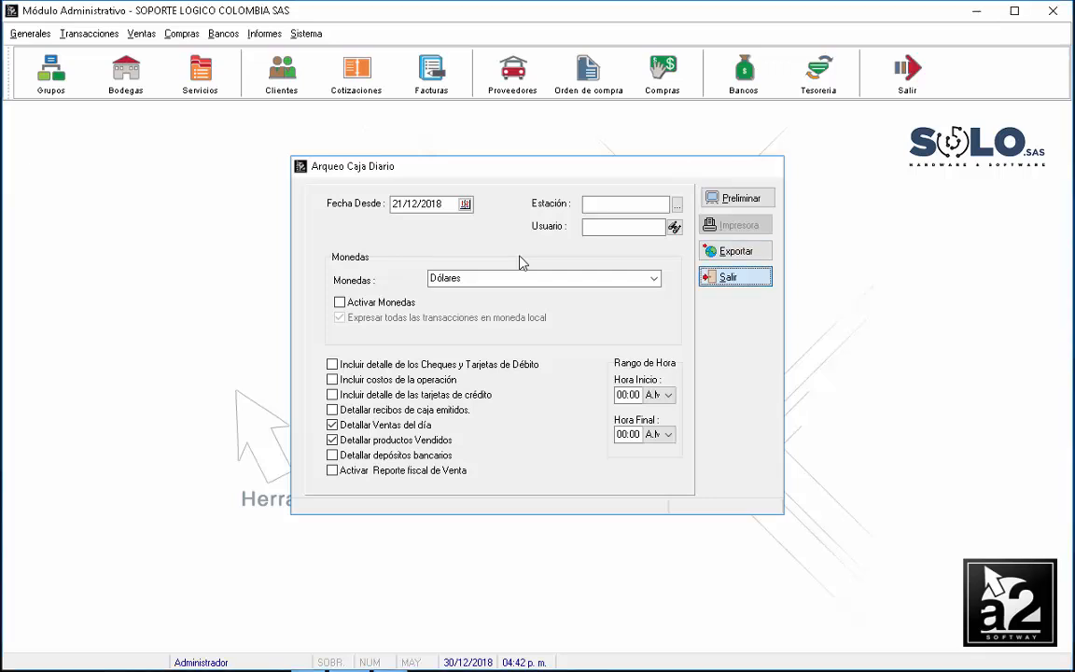
key("Return")
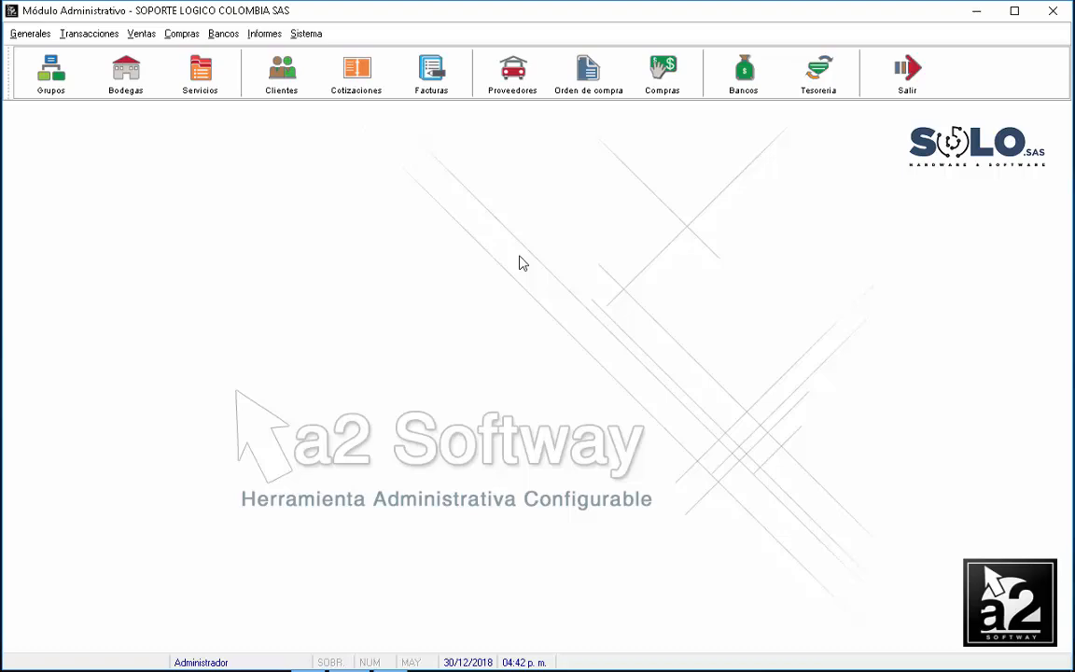